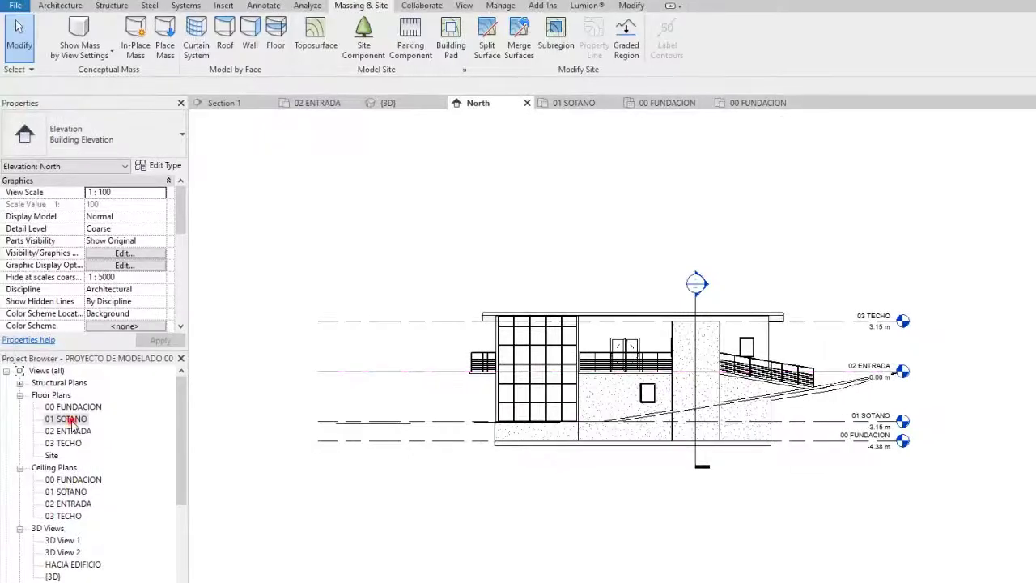
Open the 01 SOTANO floor plan and frame the building with its surrounding terrain.
double_click(69, 420)
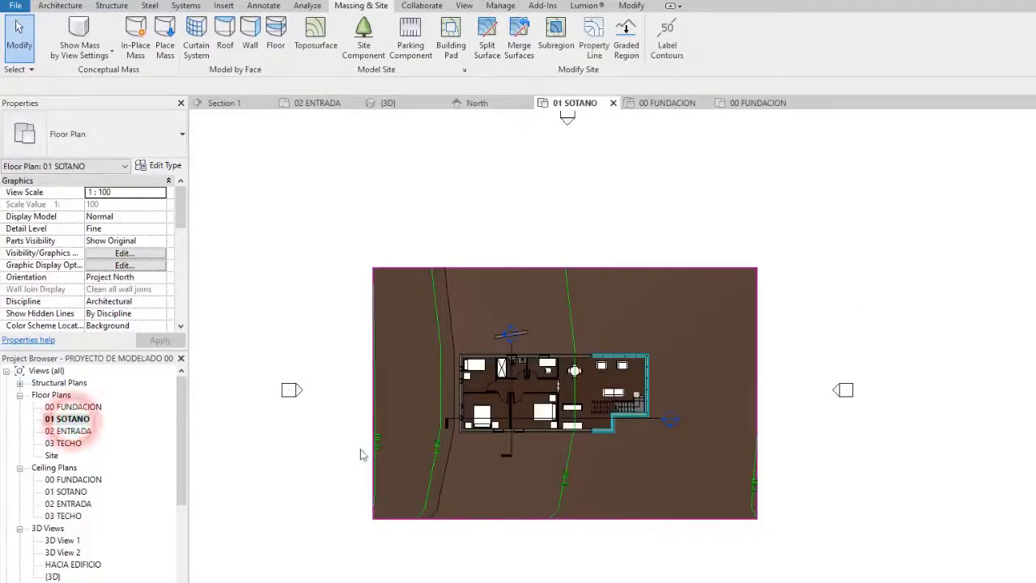
scroll(454, 409, "up", 2)
scroll(502, 422, "down", 3)
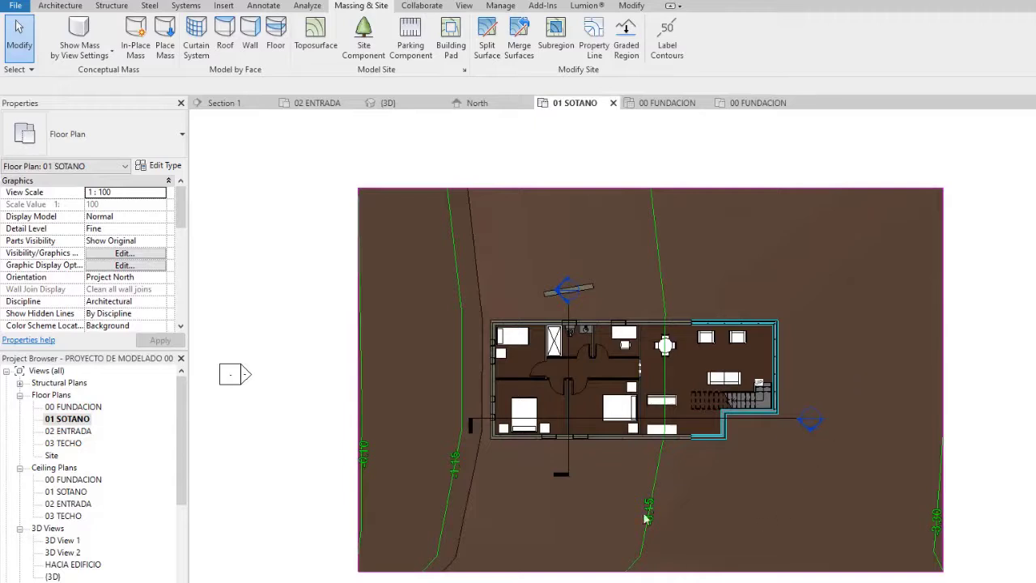
scroll(491, 317, "up", 1)
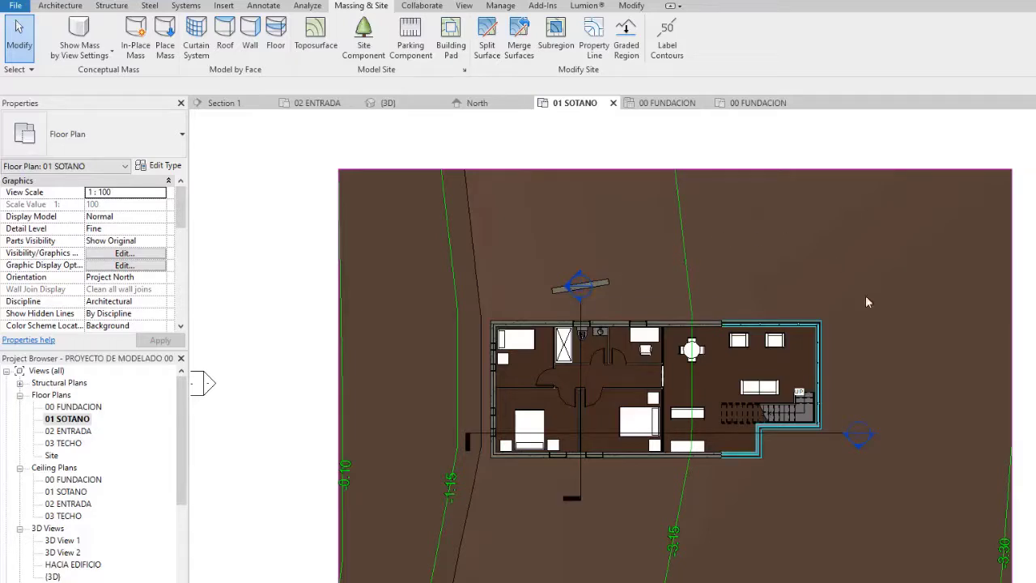
middle_click_drag(900, 410, 909, 376)
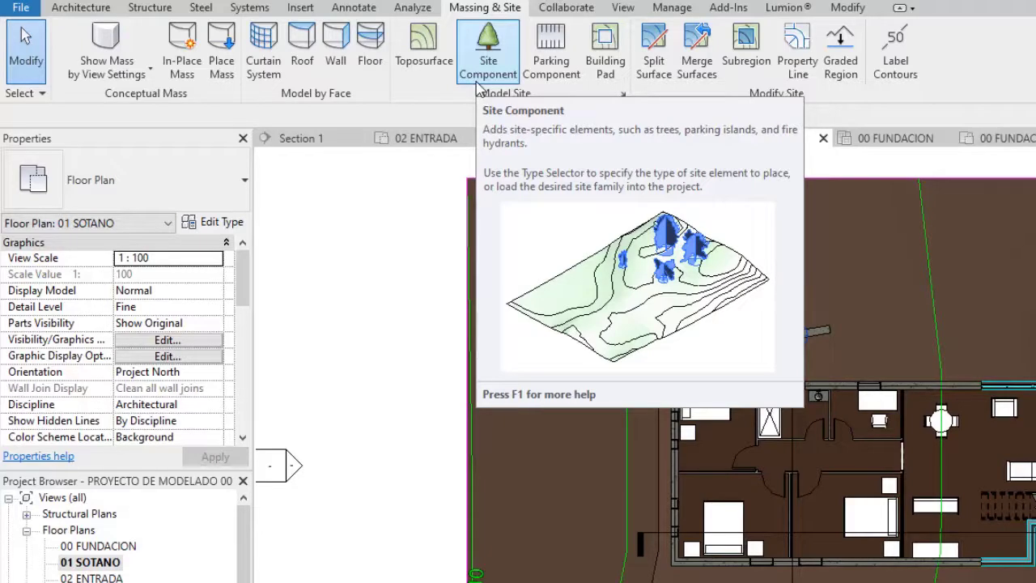
Start the Site Component command with the M_RPC Tree - Deciduous type Red Maple - 9 Meters.
left_click(486, 63)
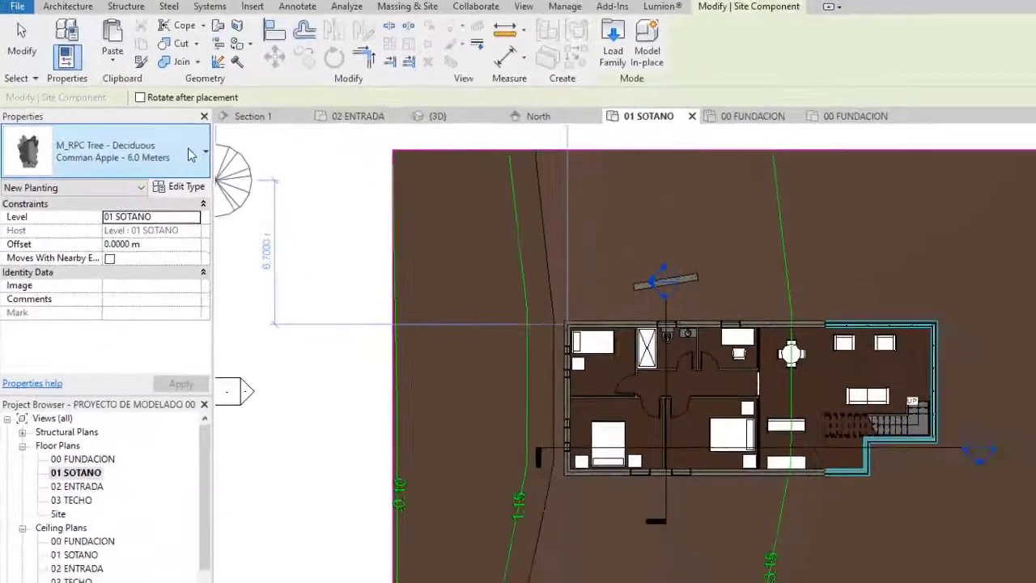
left_click(205, 151)
left_click_drag(215, 240, 208, 426)
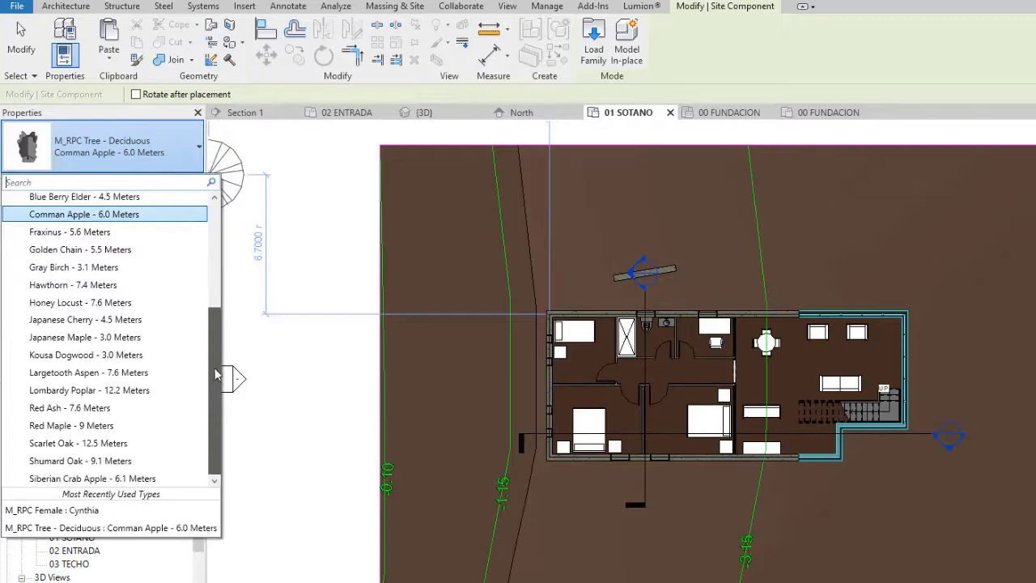
left_click_drag(217, 374, 215, 340)
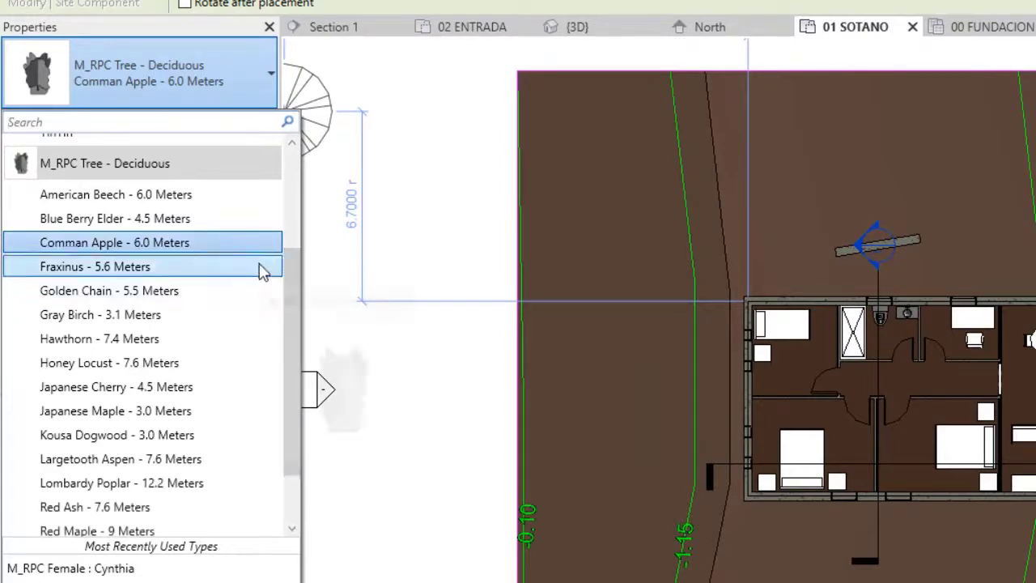
mouse_move(264, 206)
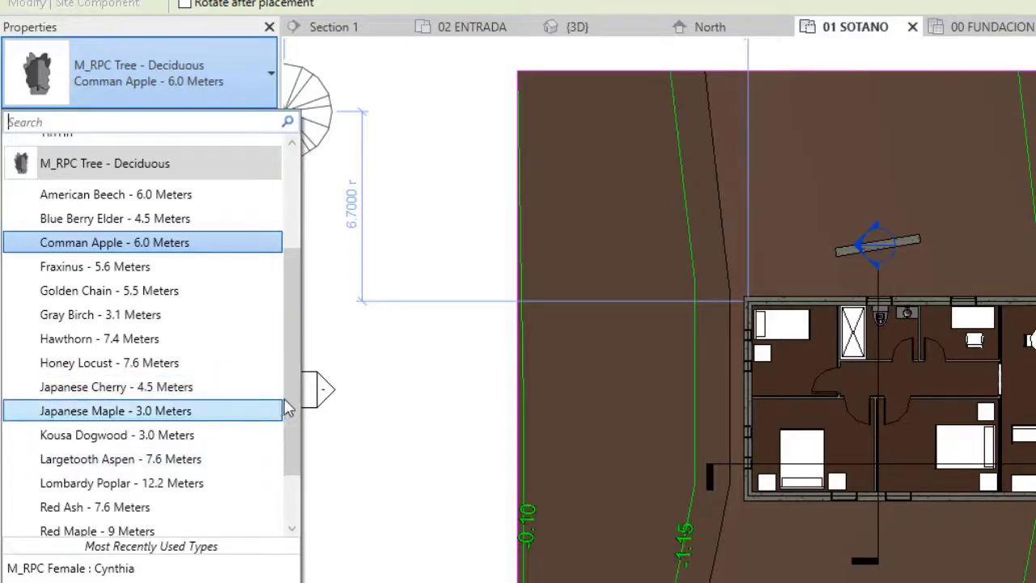
left_click_drag(290, 397, 293, 476)
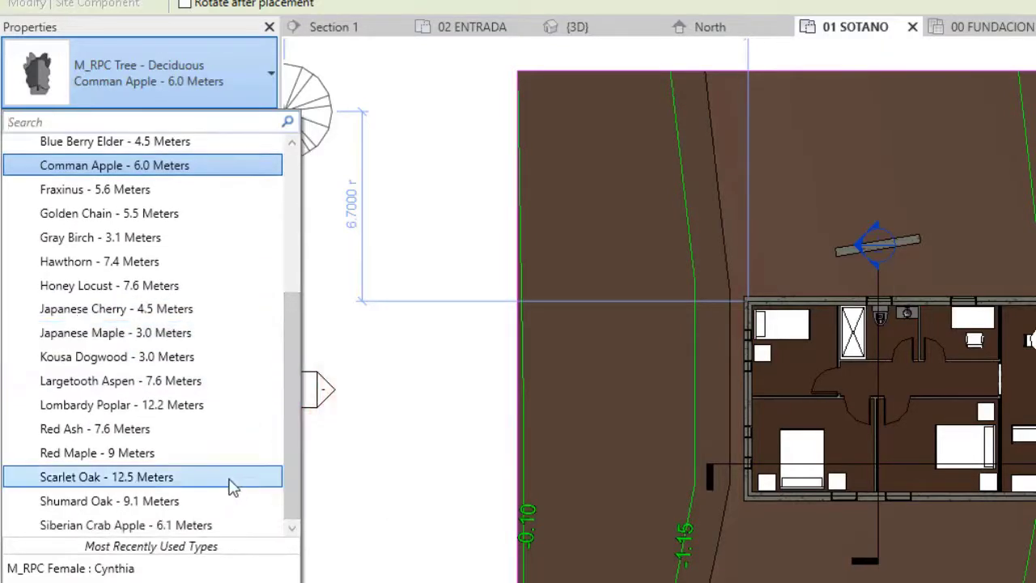
left_click(144, 455)
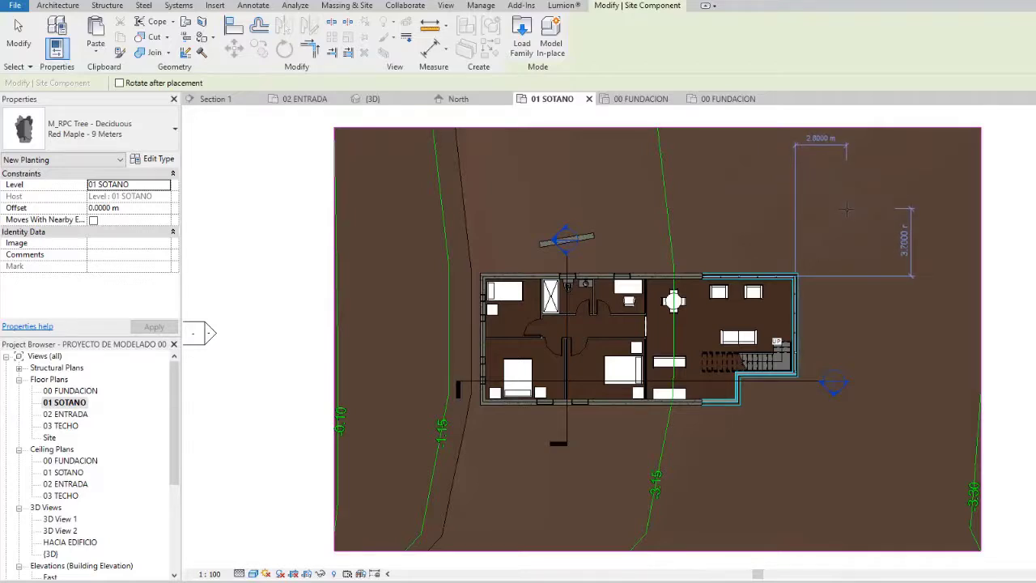
Place one Red Maple in the terrain's northeast corner, about 6.4 m east of the building's glazed end wall, and end placement.
left_click(913, 195)
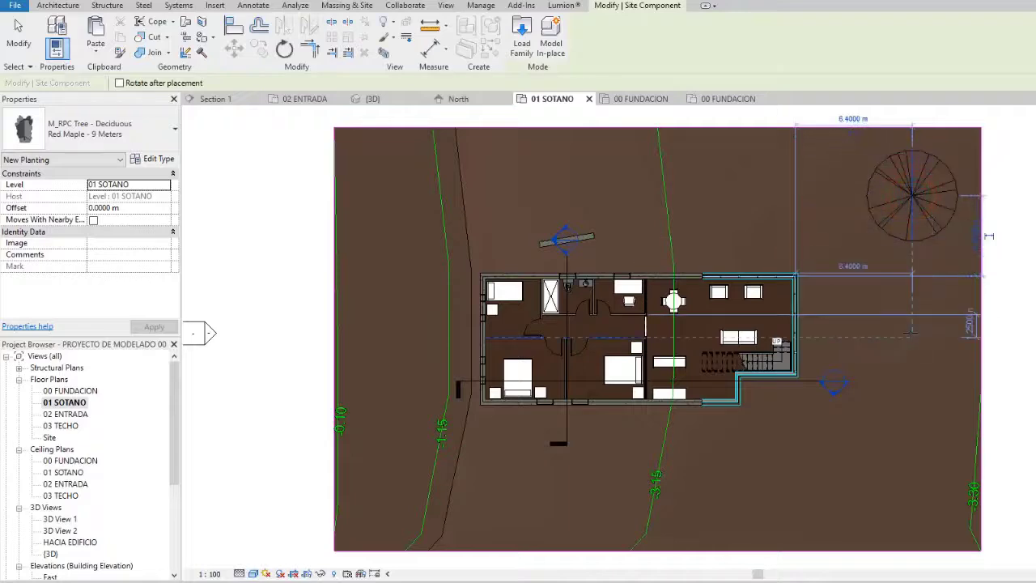
scroll(812, 377, "down", 2)
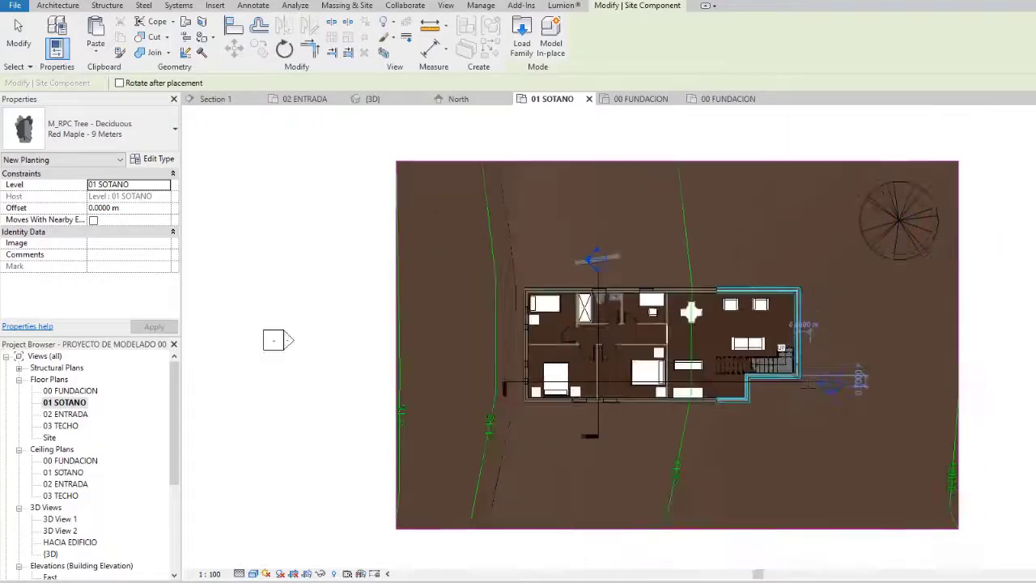
key("Escape")
Preview the 01 SOTANO plan in the Consistent Colors and Realistic visual styles, and return it to Shaded.
scroll(910, 257, "up", 4)
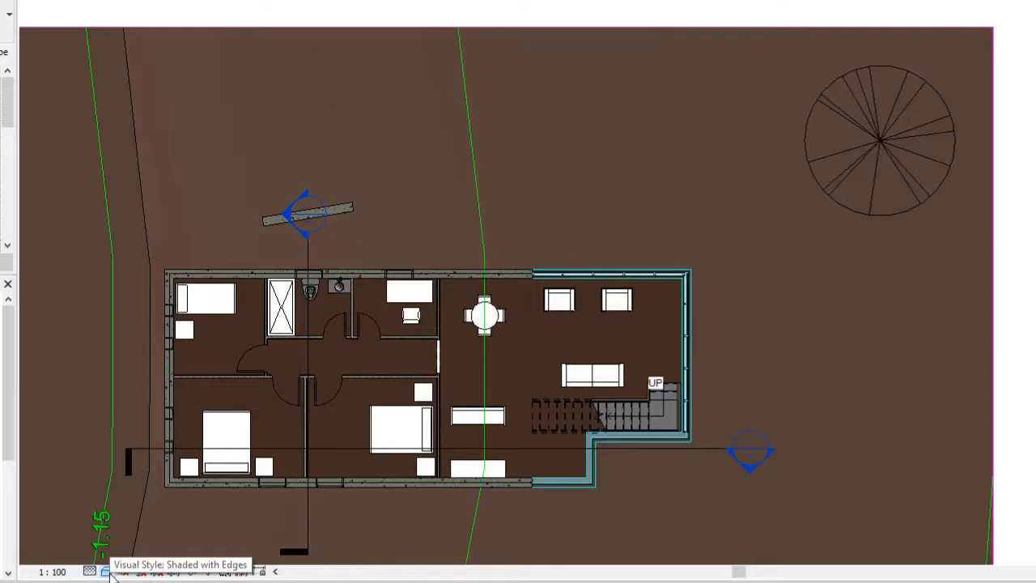
left_click(107, 571)
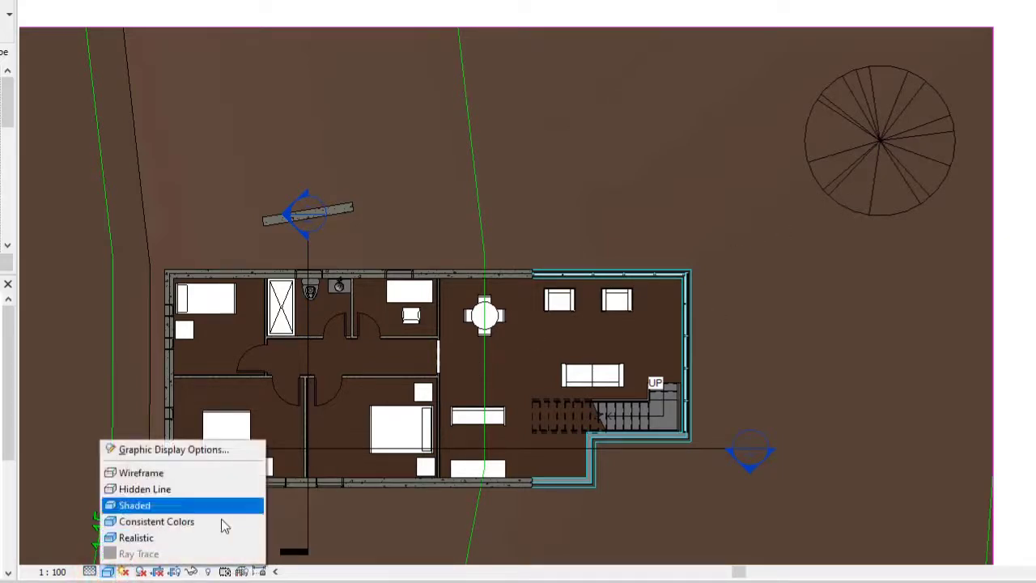
left_click(176, 524)
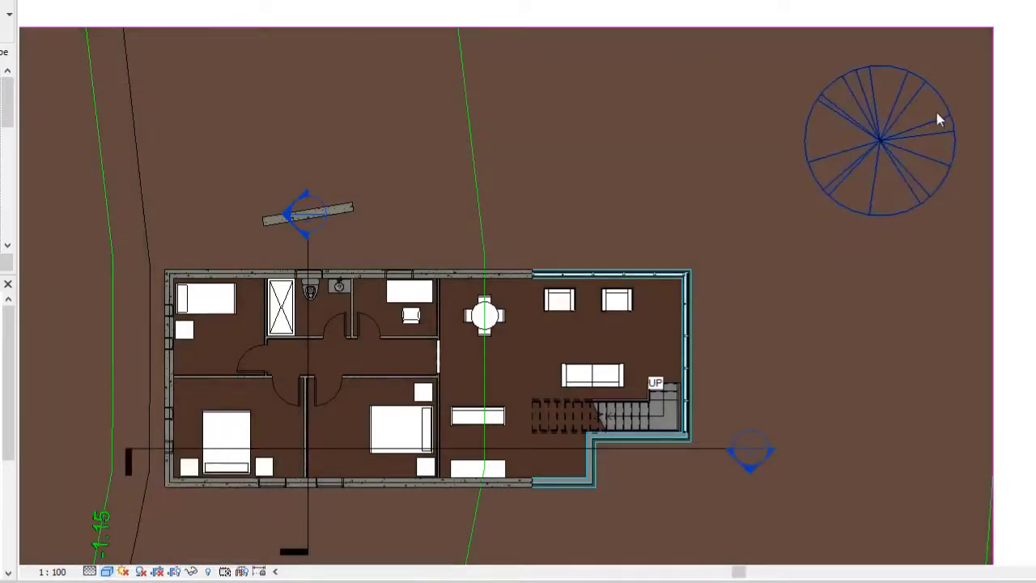
left_click(106, 571)
left_click(123, 540)
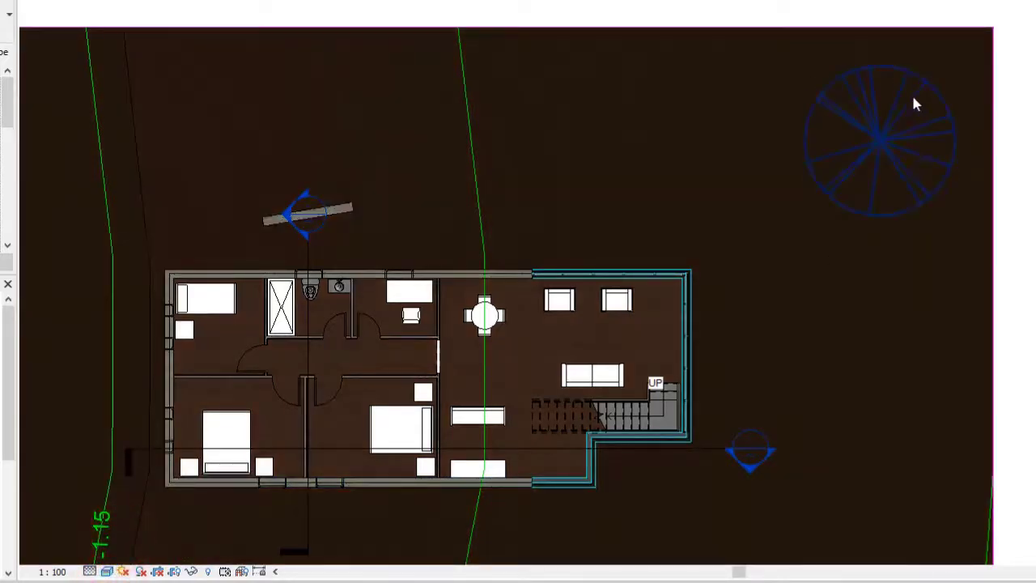
scroll(810, 434, "down", 1)
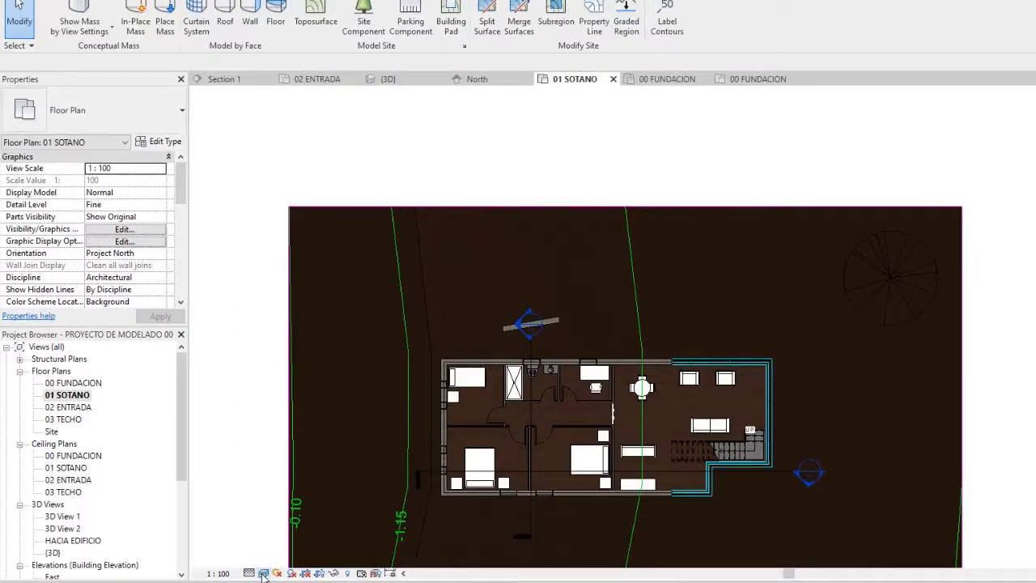
left_click(264, 574)
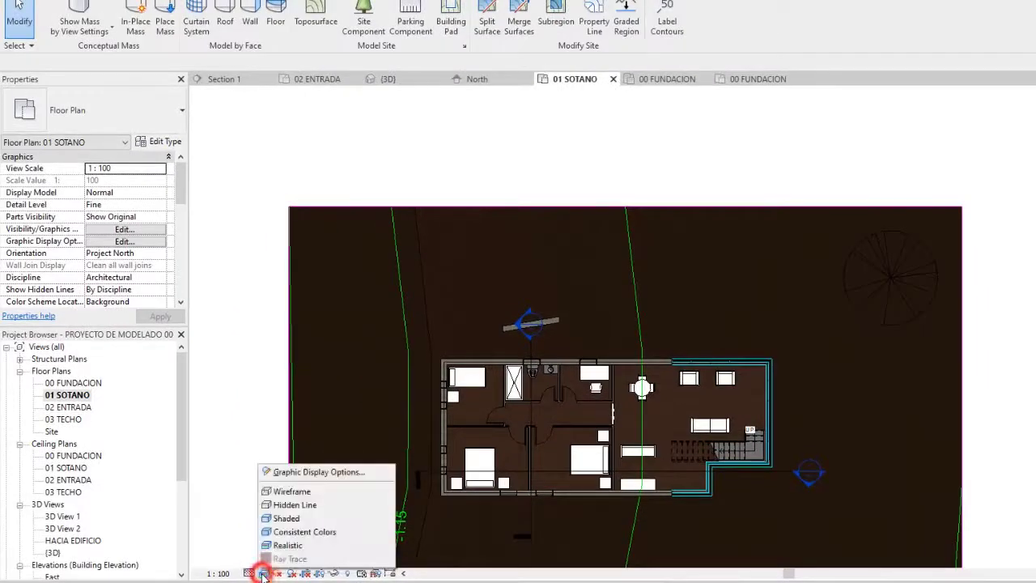
left_click(279, 520)
Open the North elevation from its marker in the plan to view the placed tree beside the building.
scroll(660, 459, "down", 3)
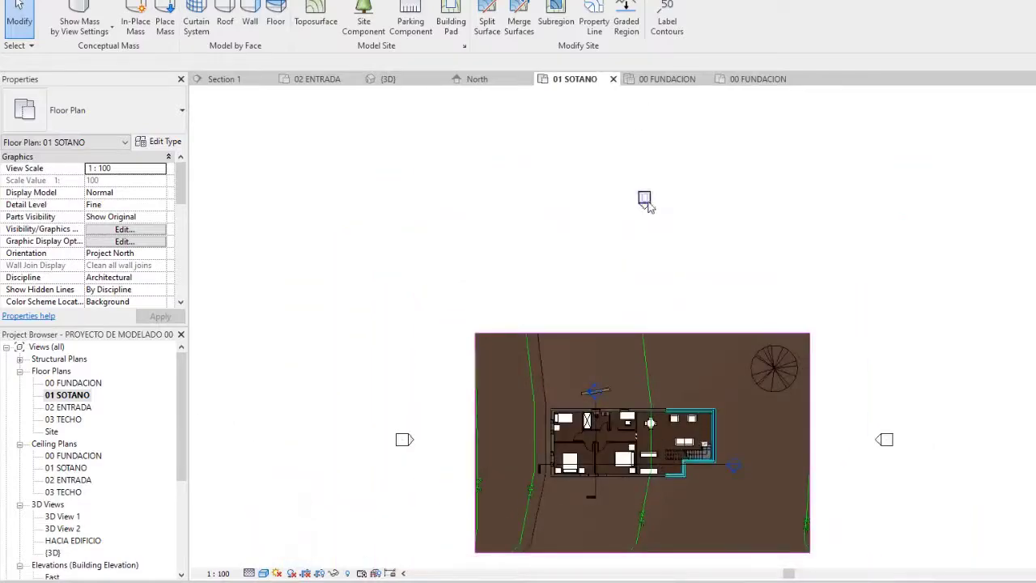
double_click(645, 204)
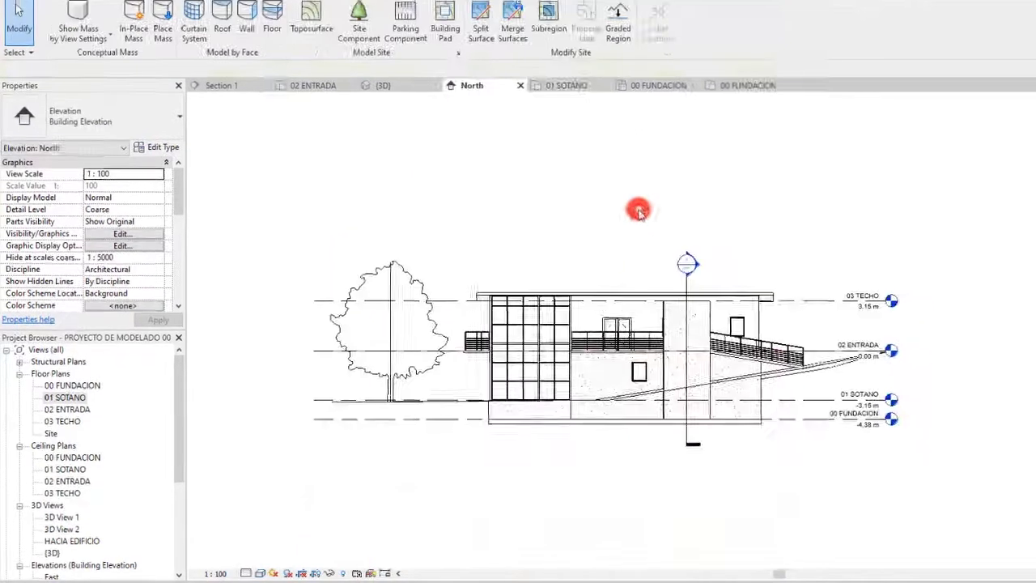
scroll(294, 390, "down", 2)
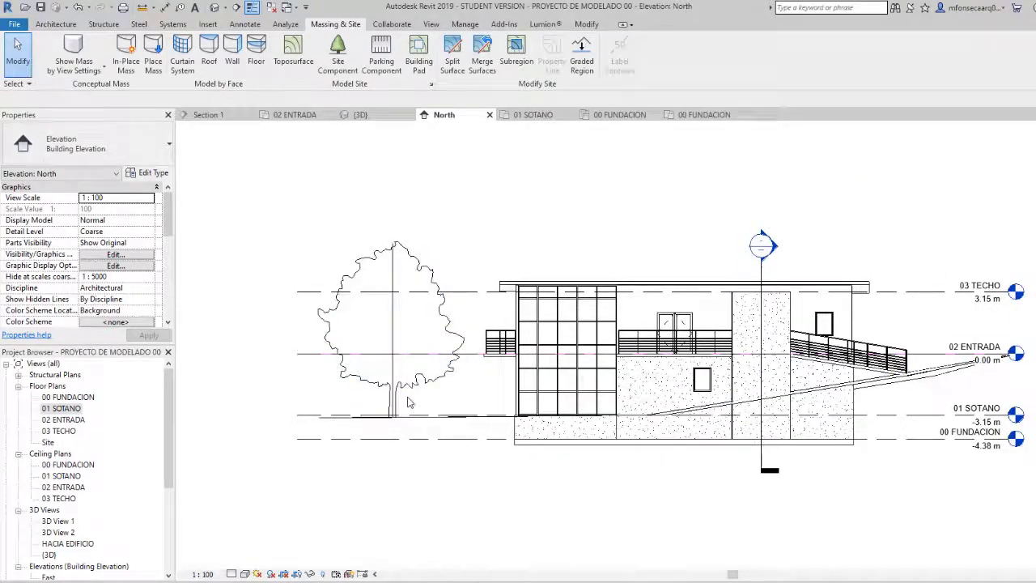
Preview the North elevation in the Shaded, Consistent Colors and Realistic visual styles to compare the tree's appearance.
left_click(244, 574)
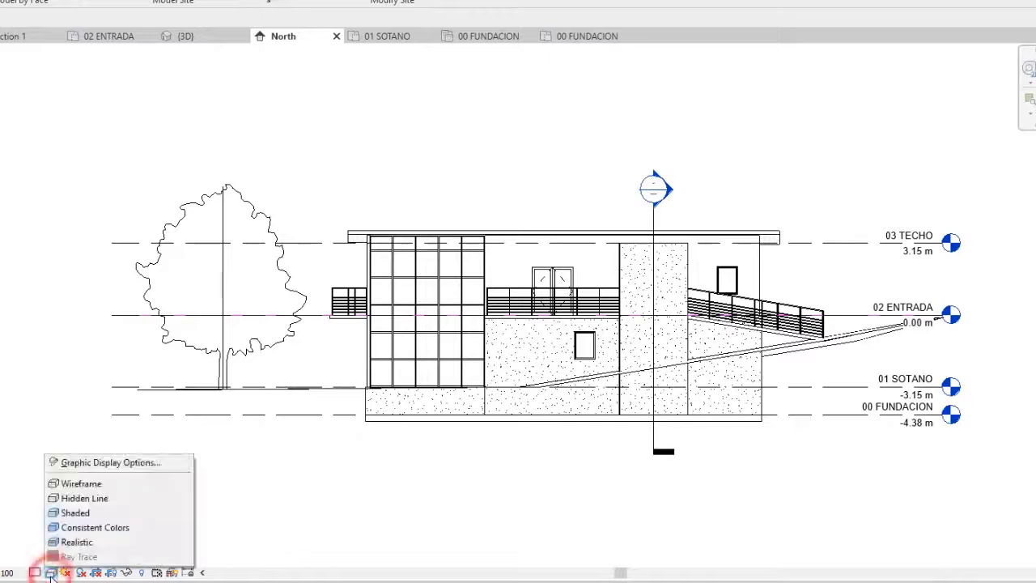
left_click(69, 512)
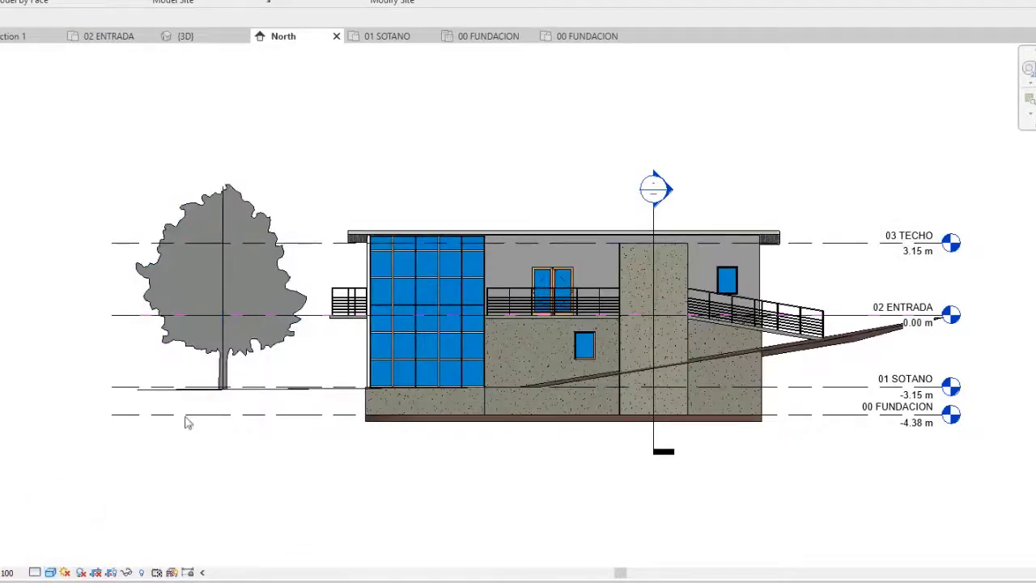
left_click(51, 572)
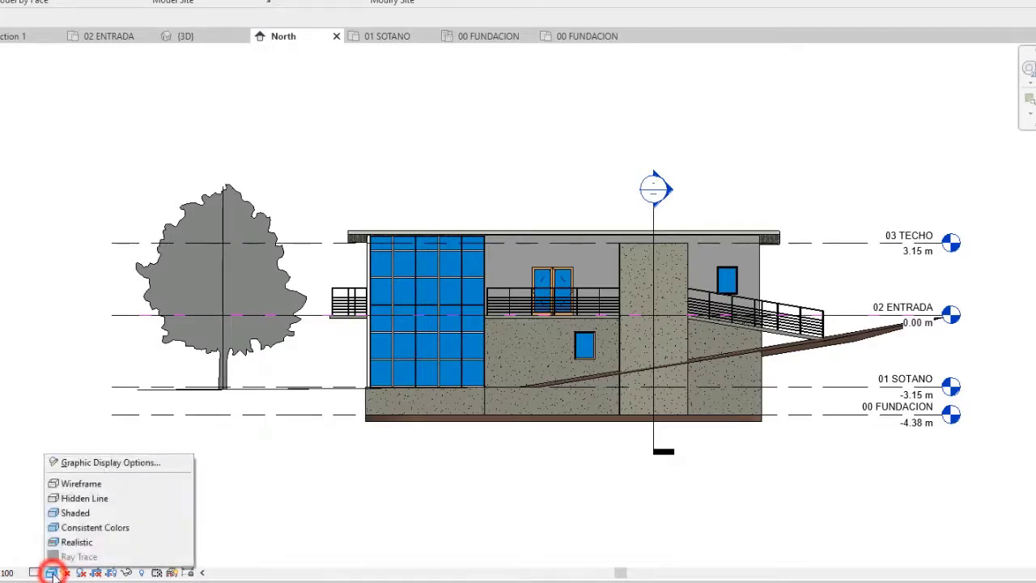
left_click(71, 527)
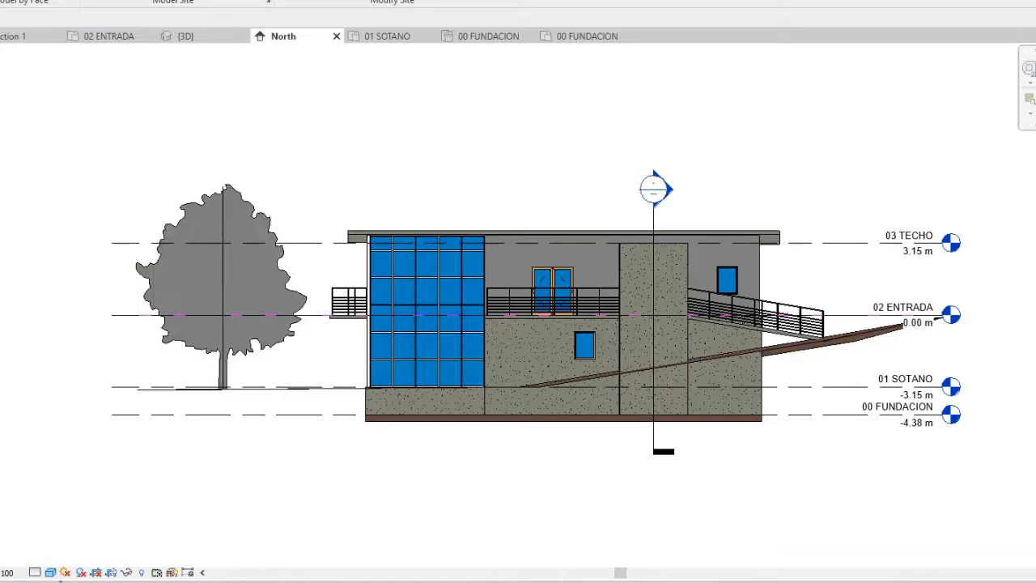
left_click(51, 573)
left_click(70, 543)
scroll(184, 316, "up", 2)
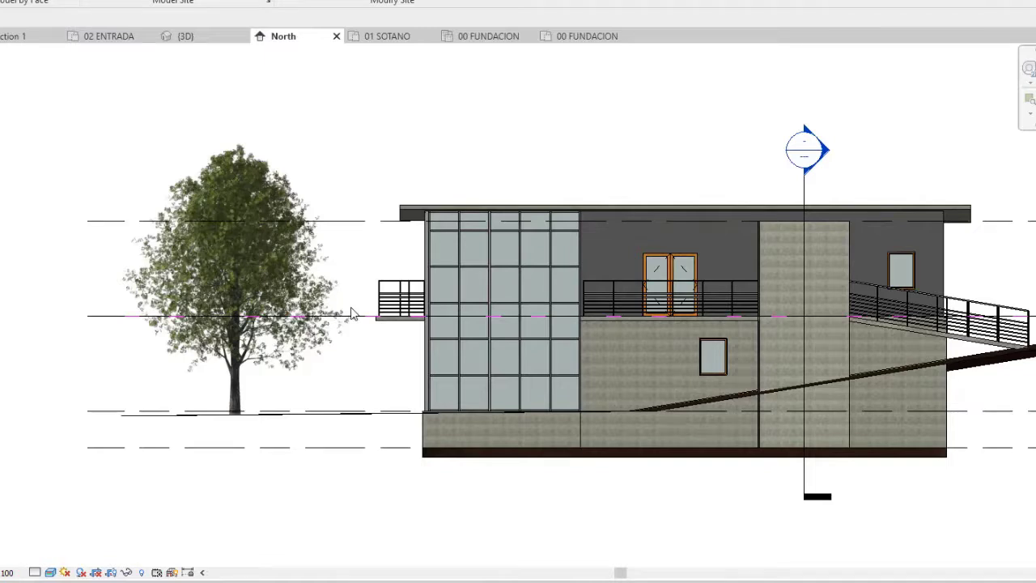
scroll(342, 364, "down", 3)
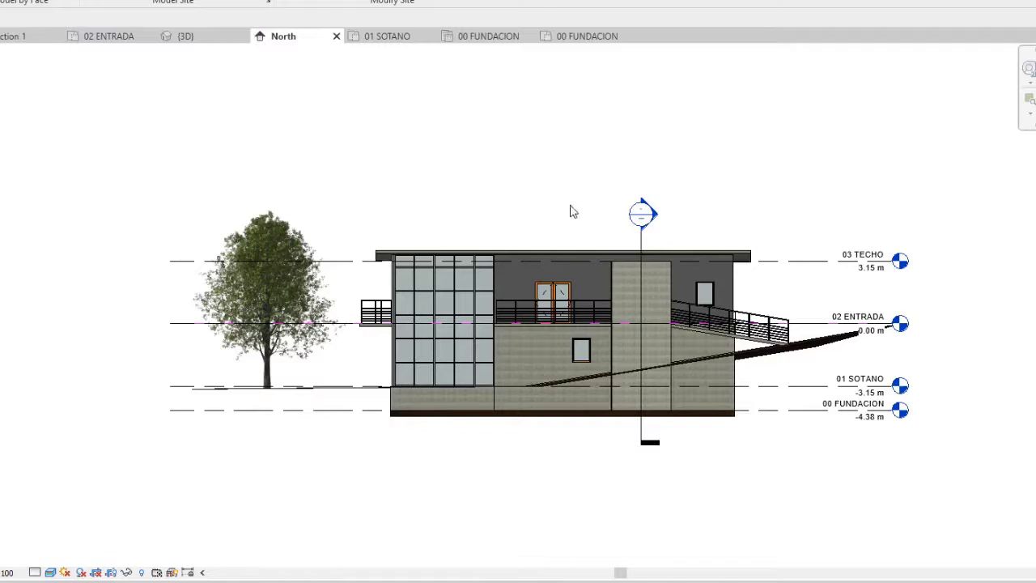
Set the North elevation's visual style to Shaded.
left_click(50, 572)
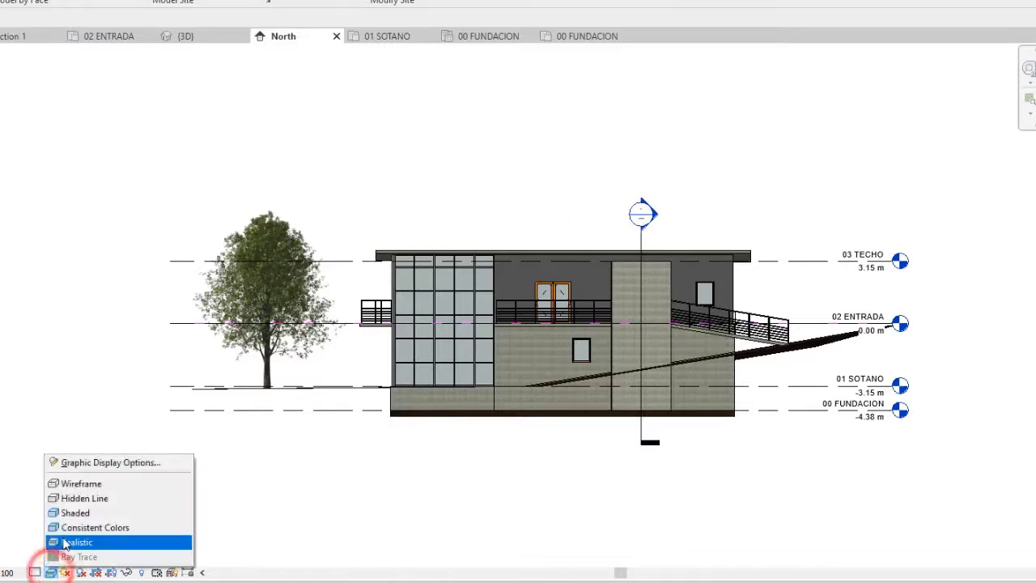
left_click(292, 425)
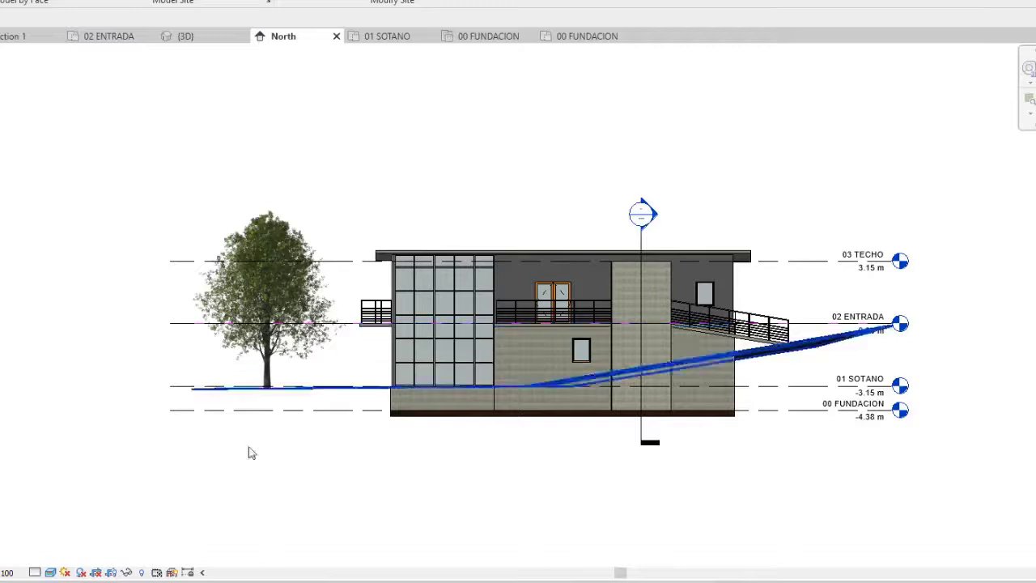
left_click(50, 573)
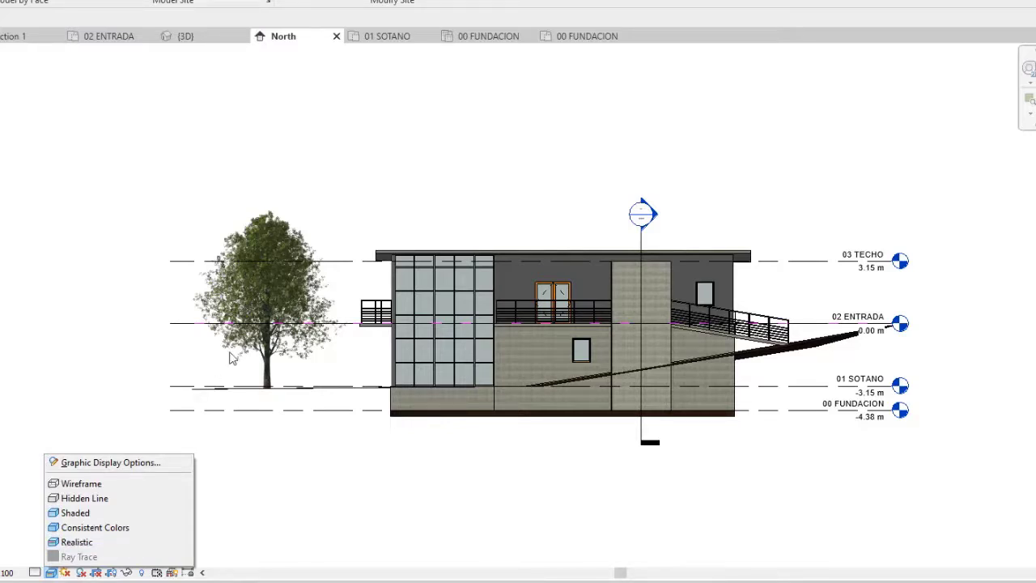
left_click(95, 514)
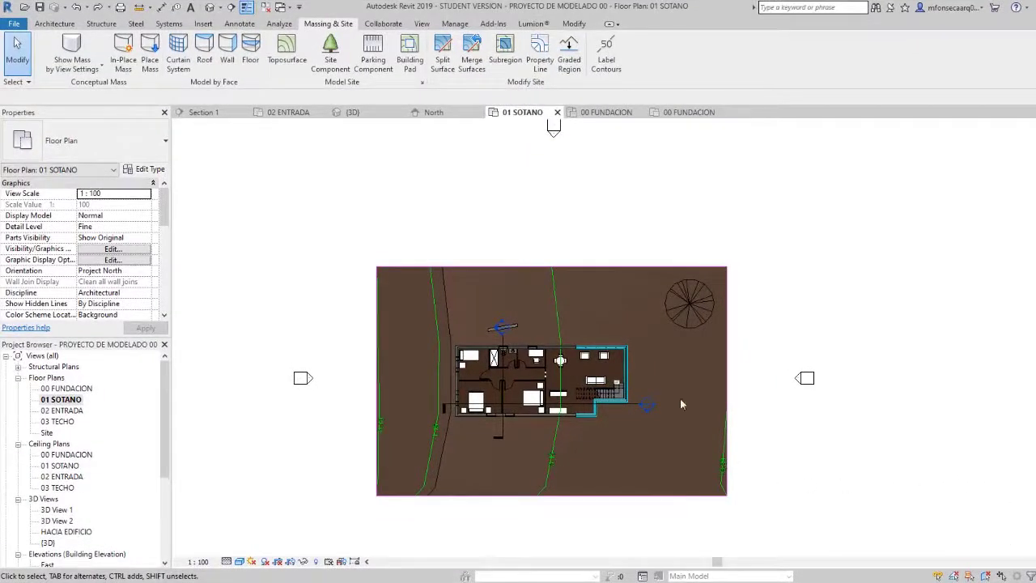
Place a second Red Maple - 9 Meters tree on the terrain northwest of the building in the 01 SOTANO plan.
left_click(330, 64)
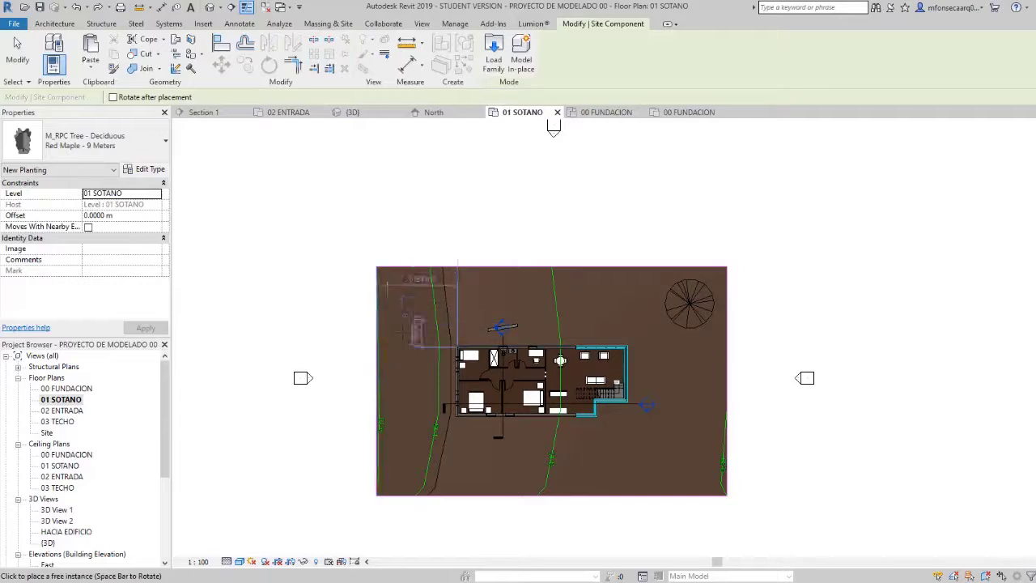
scroll(399, 324, "up", 2)
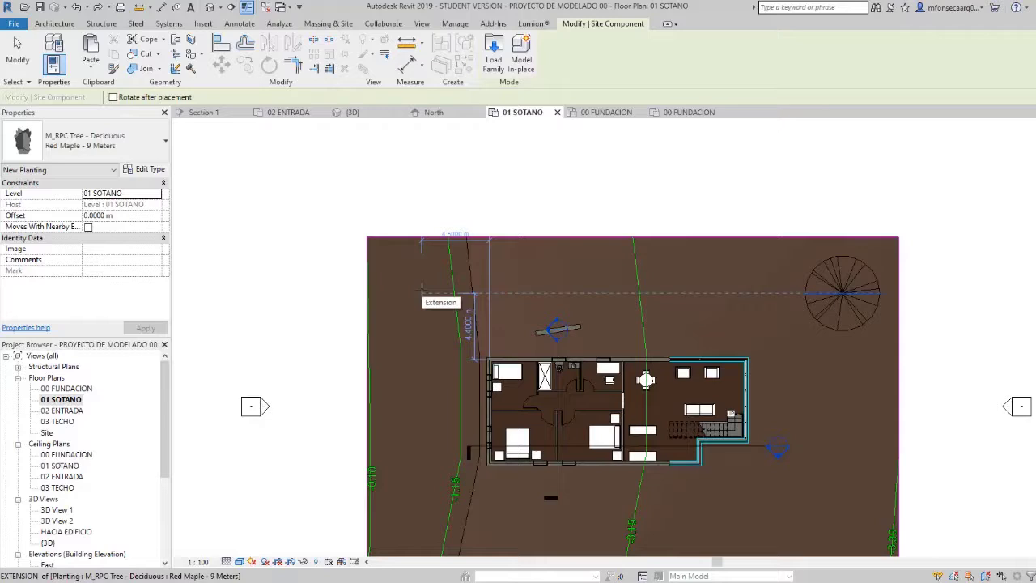
scroll(458, 304, "down", 1)
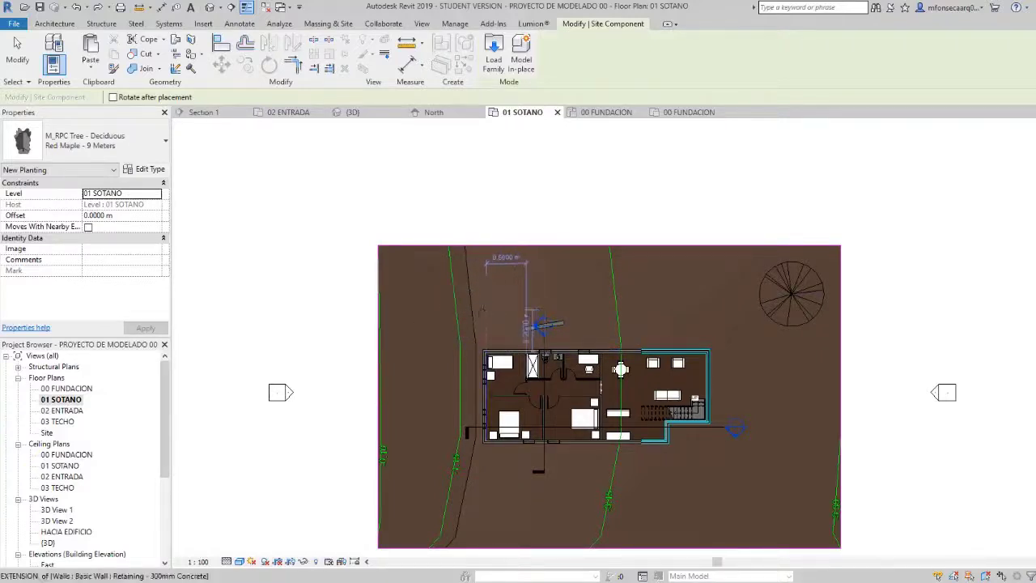
left_click(430, 316)
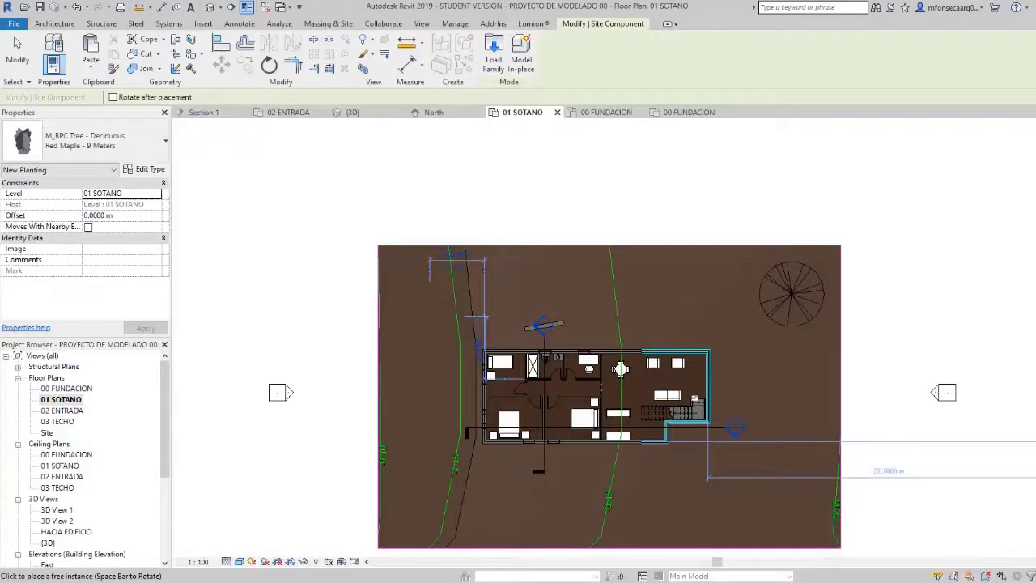
Open the North elevation from its marker in the plan and examine how both maples meet the sloping terrain.
scroll(821, 503, "down", 3)
key("Escape")
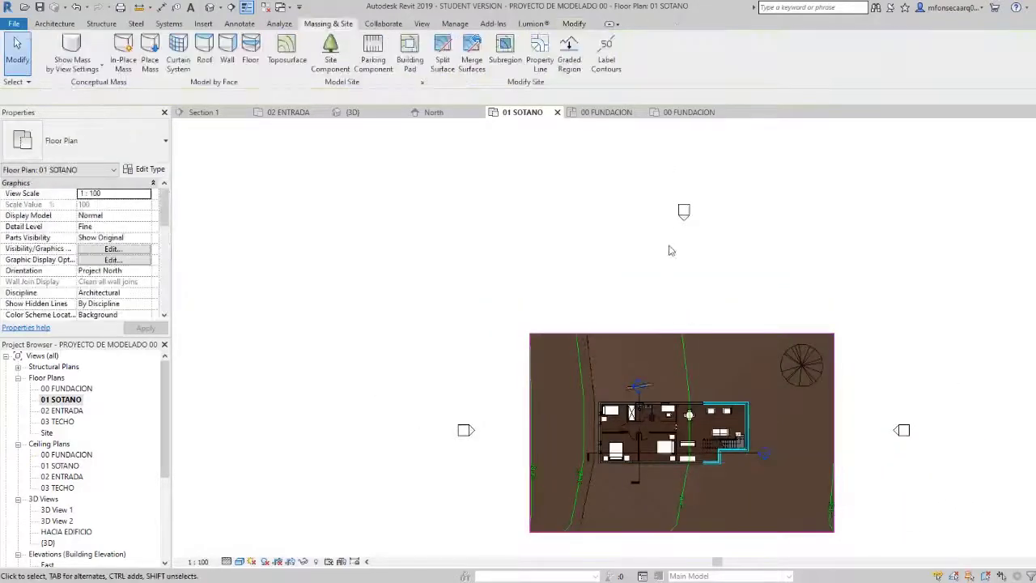
double_click(683, 214)
scroll(810, 435, "down", 1)
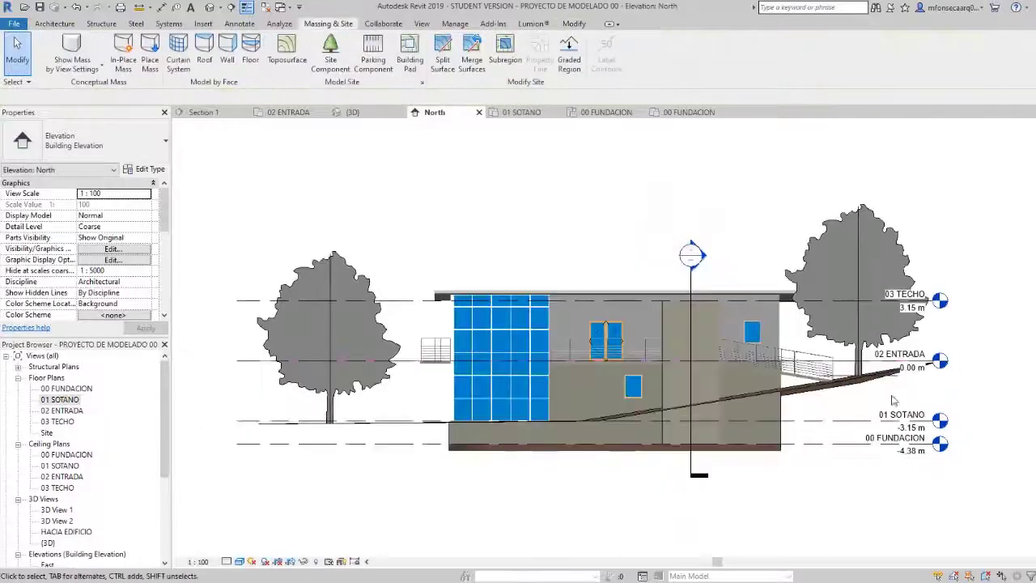
scroll(912, 362, "up", 2)
middle_click_drag(821, 438, 738, 435)
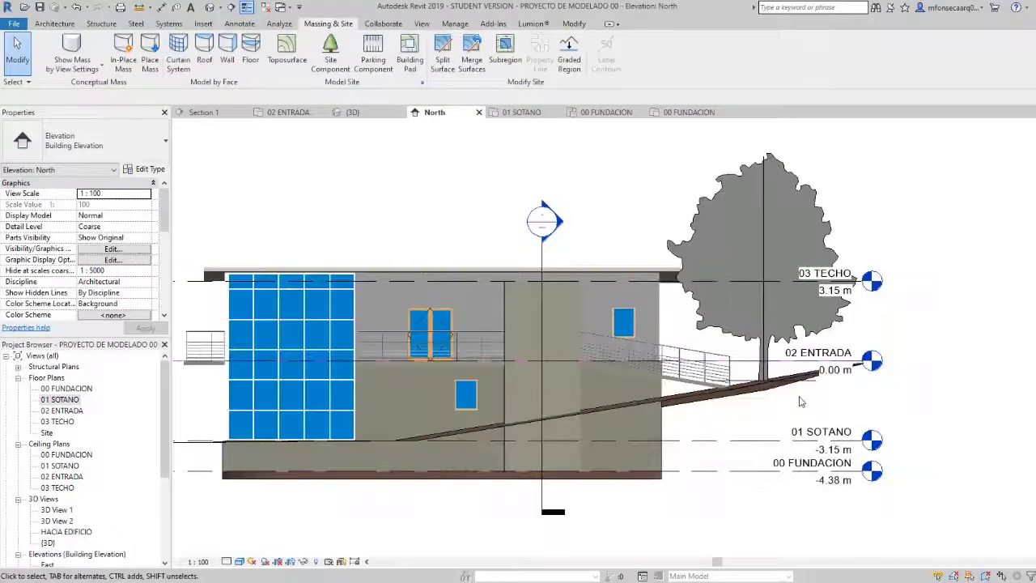
scroll(773, 392, "up", 2)
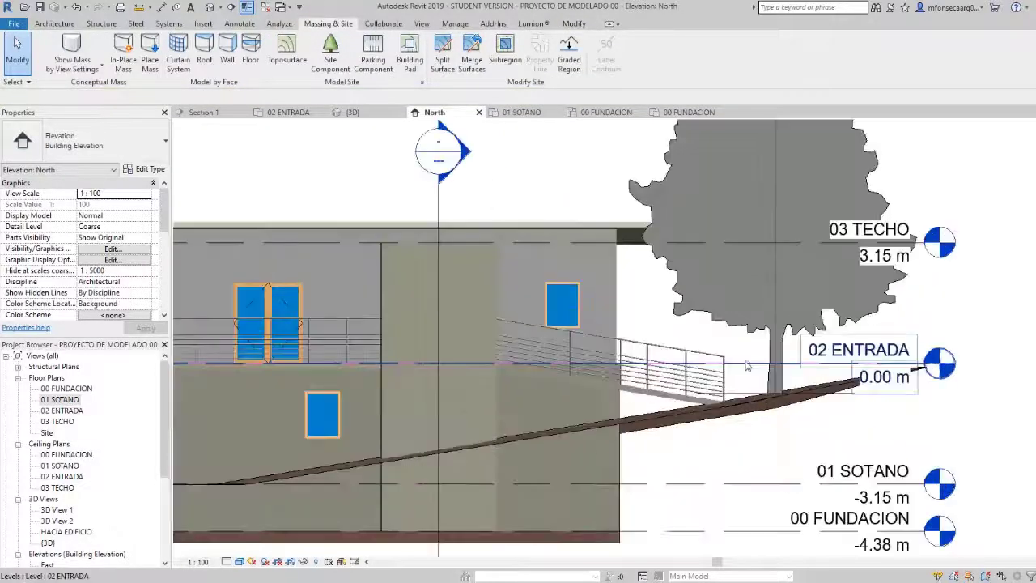
left_click(773, 399)
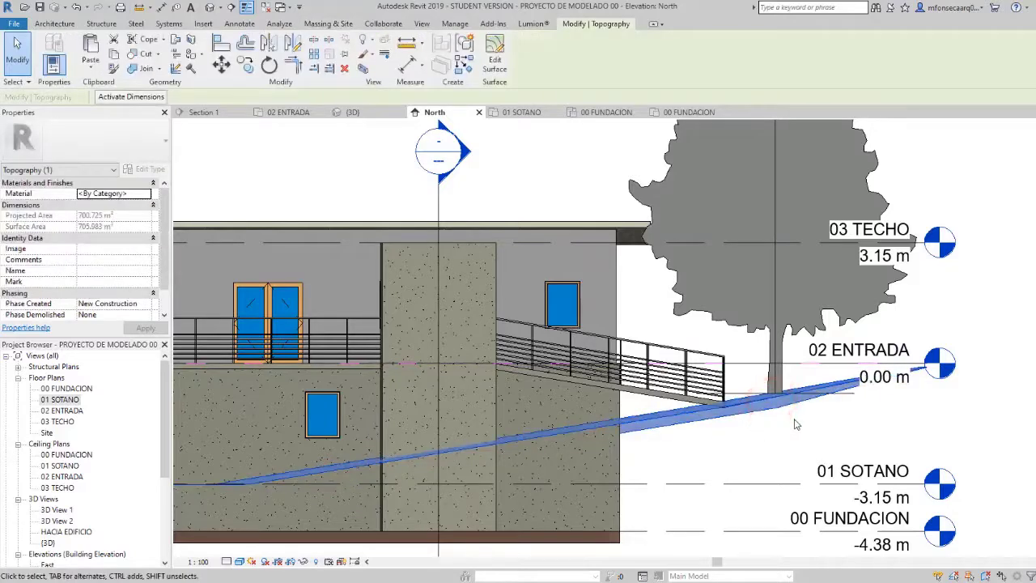
scroll(822, 455, "down", 2)
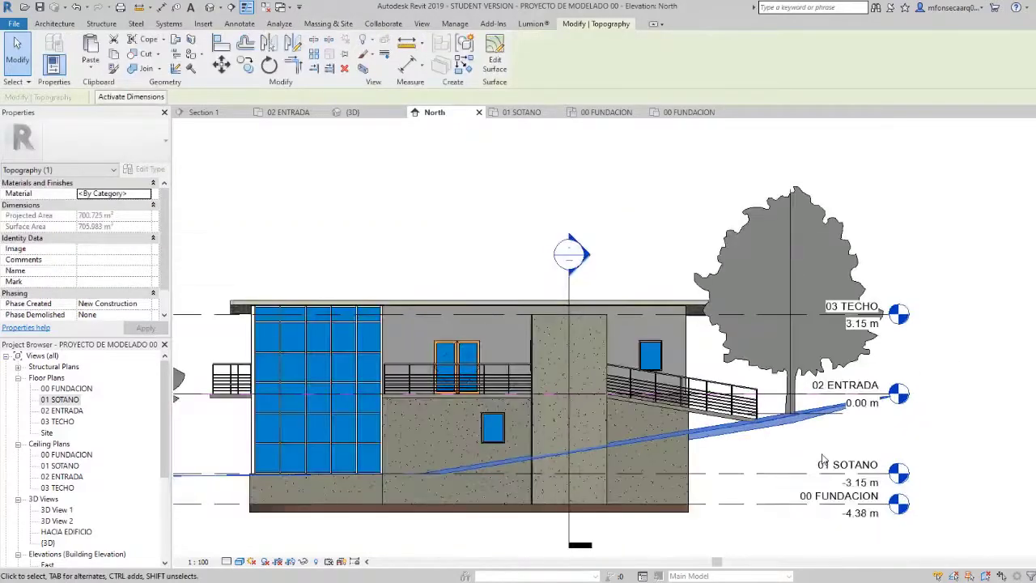
scroll(821, 459, "down", 1)
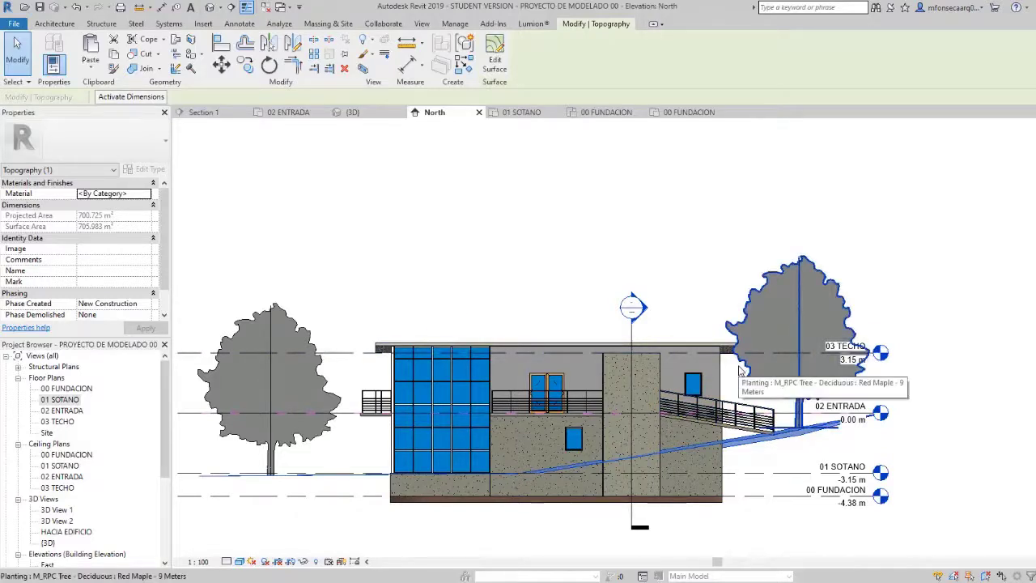
Open the Site floor plan and set its detail level to Fine and its visual style to Realistic.
double_click(47, 432)
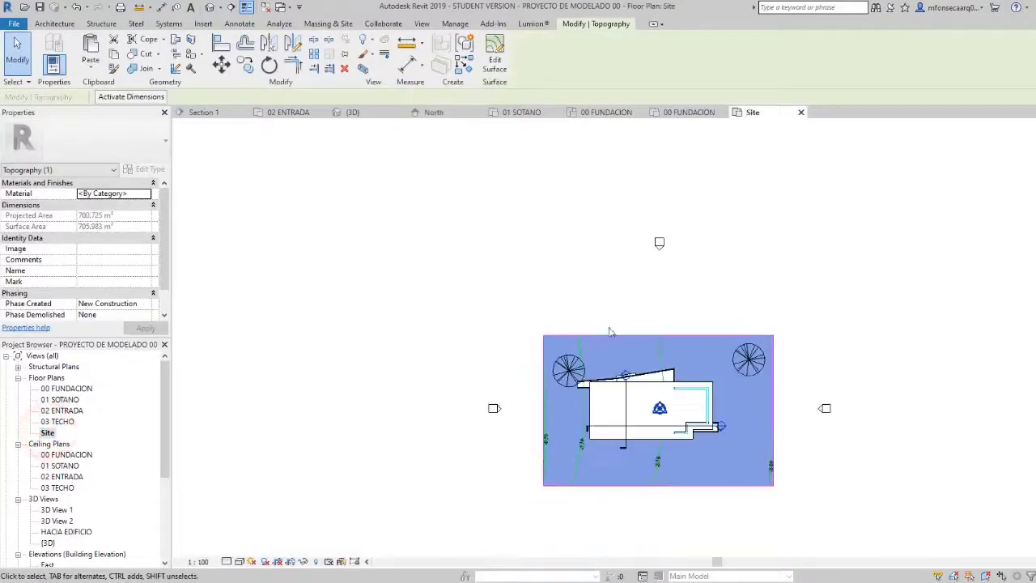
left_click(612, 332)
scroll(609, 324, "up", 3)
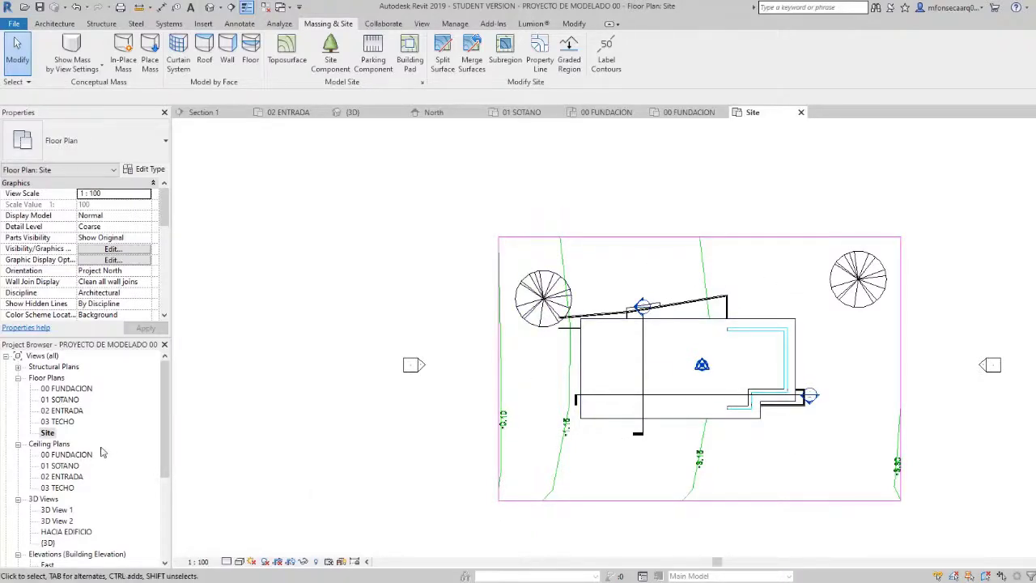
left_click(227, 562)
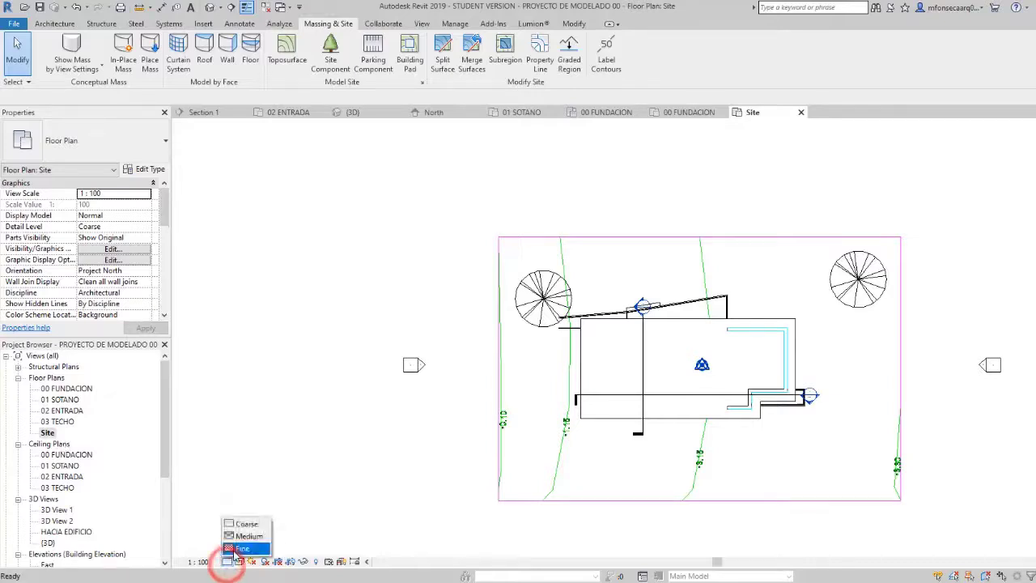
left_click(231, 541)
left_click(241, 562)
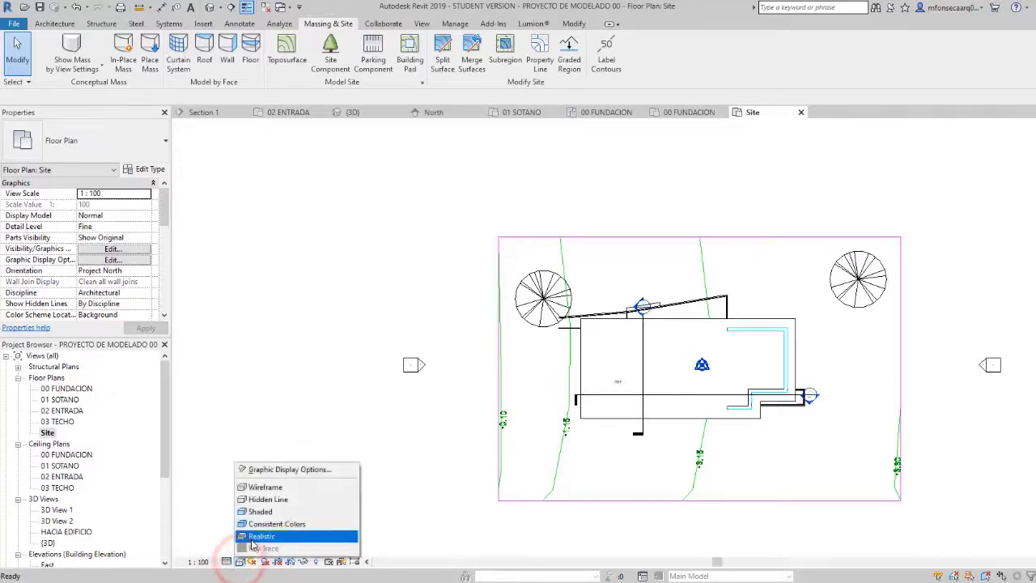
left_click(254, 537)
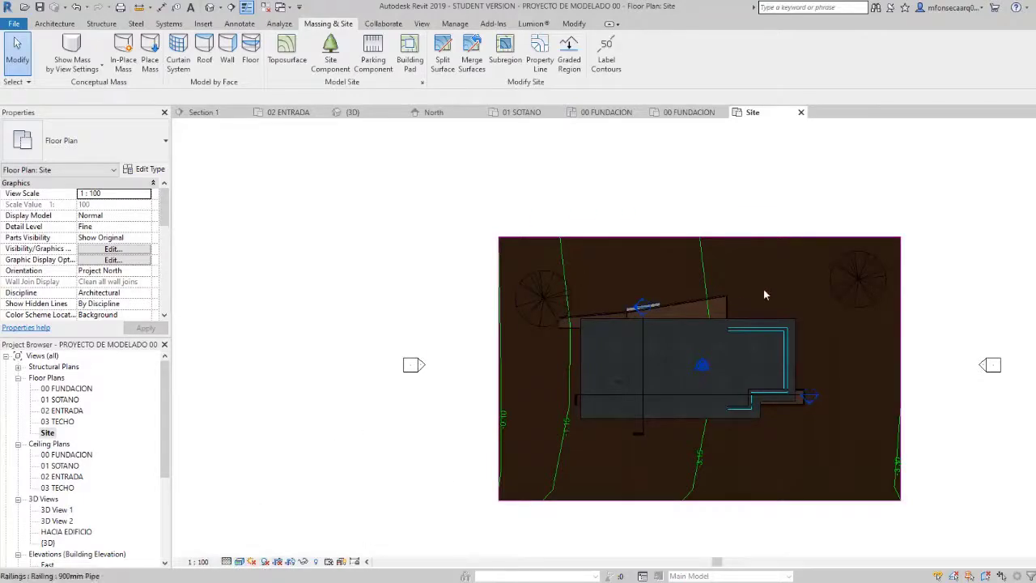
scroll(798, 281, "up", 2)
scroll(429, 316, "down", 1)
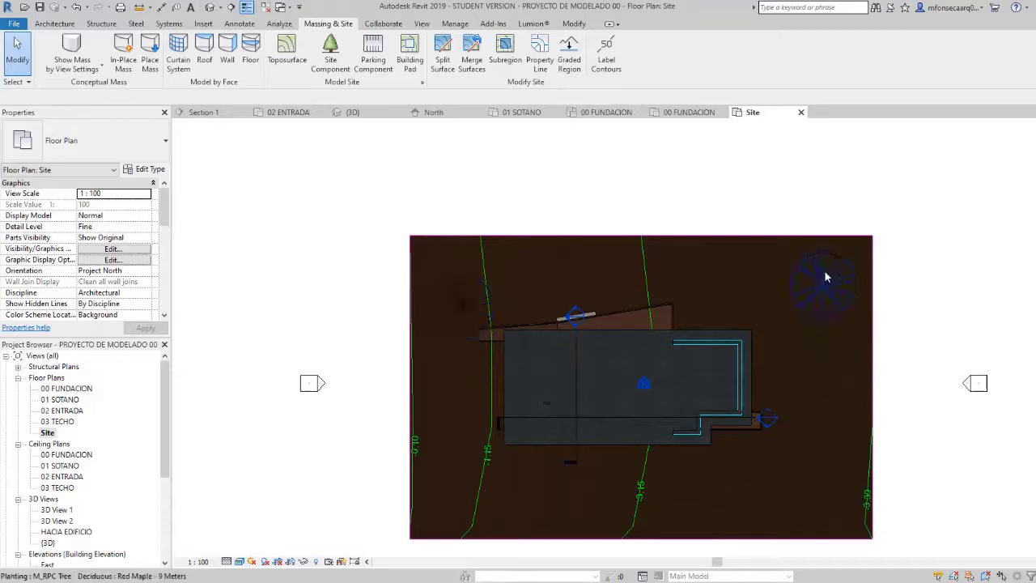
Check how the trees are shown in the 02 ENTRADA and 03 TECHO floor plans, and return to the 01 SOTANO plan.
double_click(62, 410)
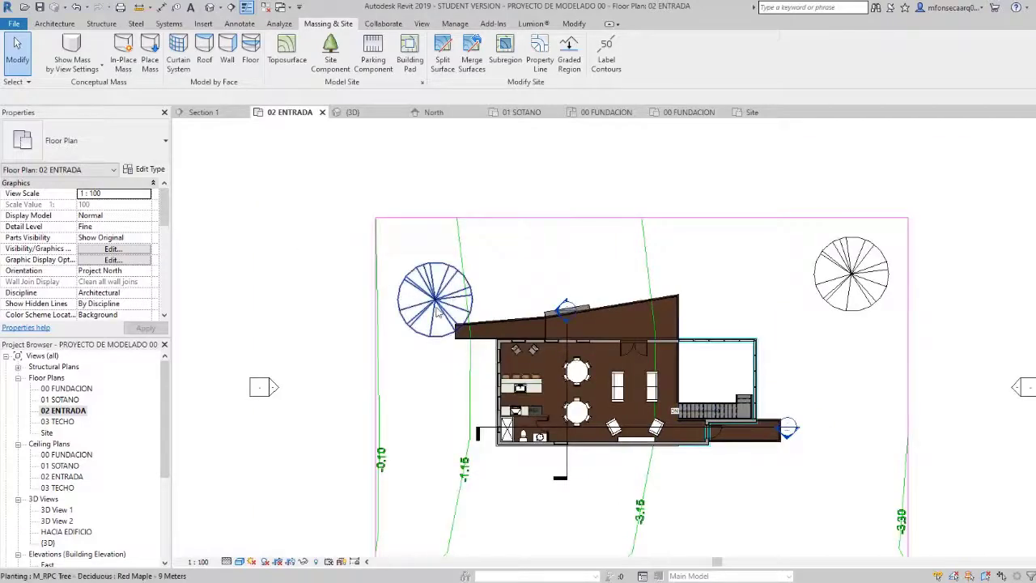
double_click(68, 424)
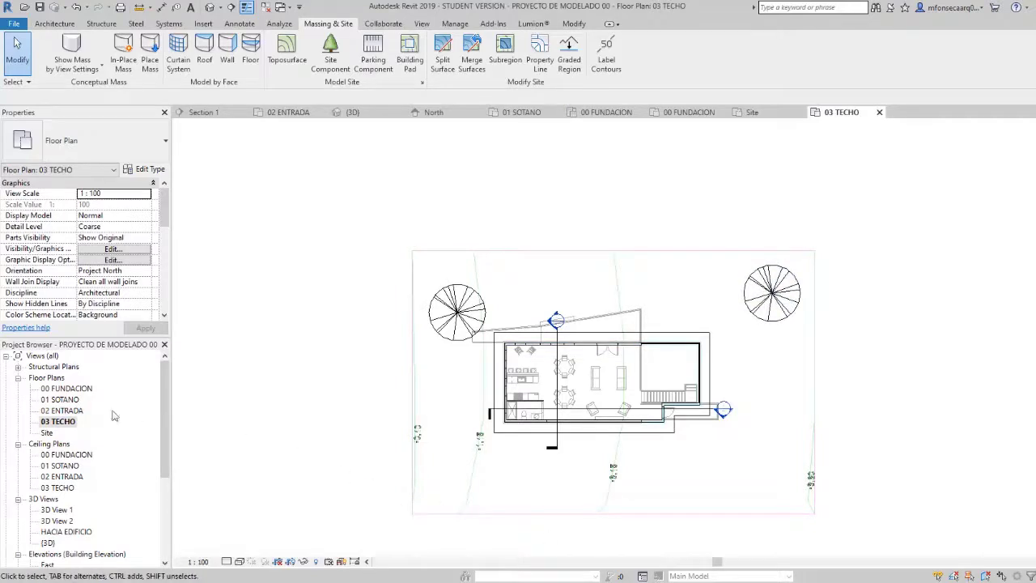
double_click(64, 400)
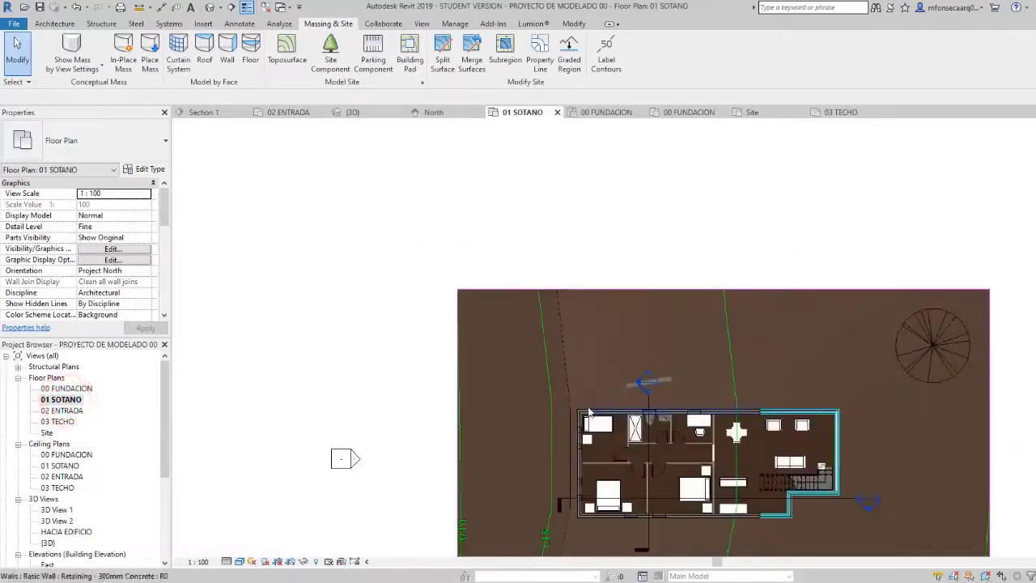
scroll(589, 411, "down", 2)
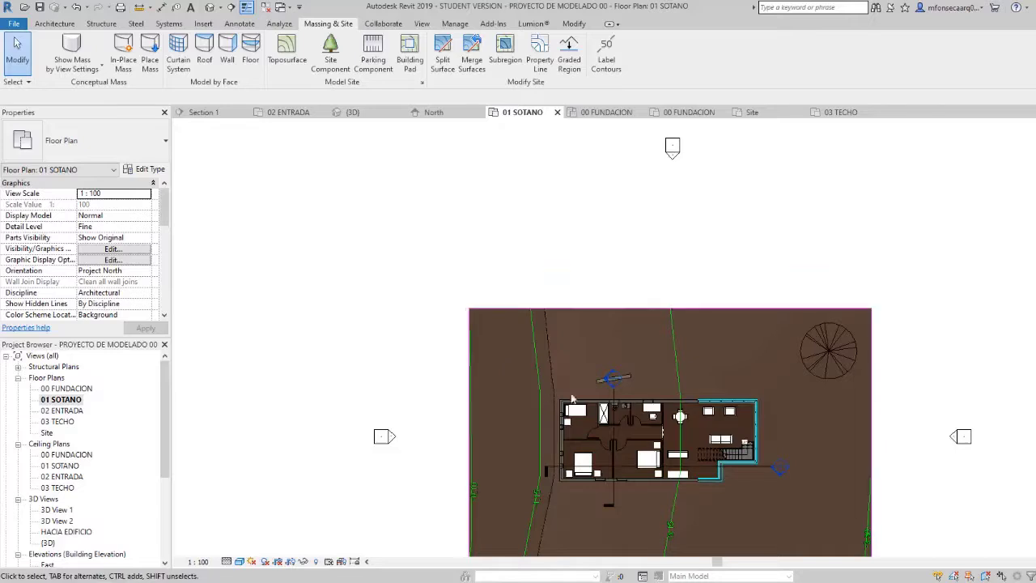
scroll(497, 296, "down", 1)
scroll(711, 480, "up", 1)
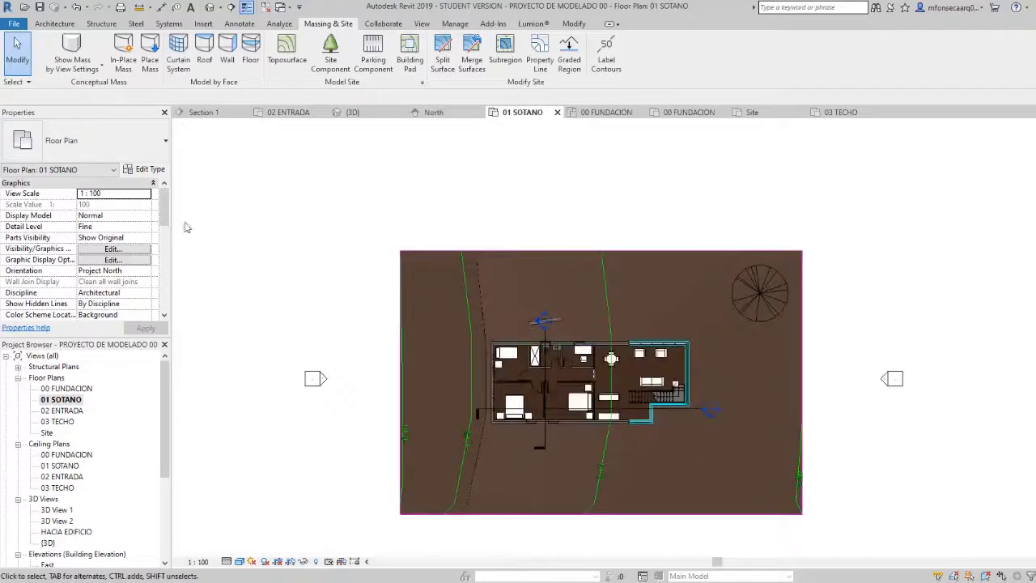
Place five Gray Birch - 3.1 Meters trees as site components: two near the northeast maple and three clustered in the terrain's southeast corner.
left_click(331, 54)
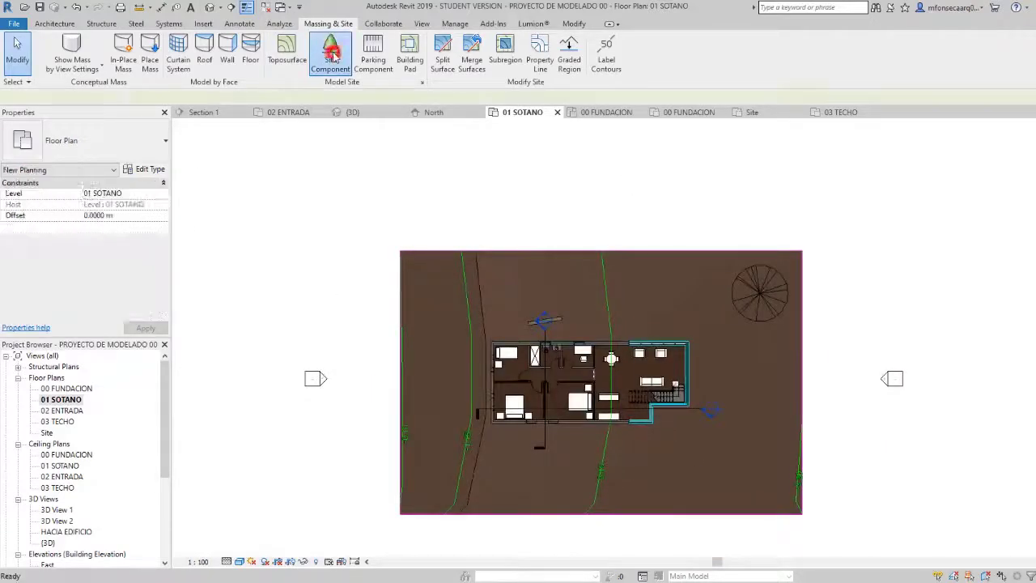
left_click(160, 155)
left_click(108, 225)
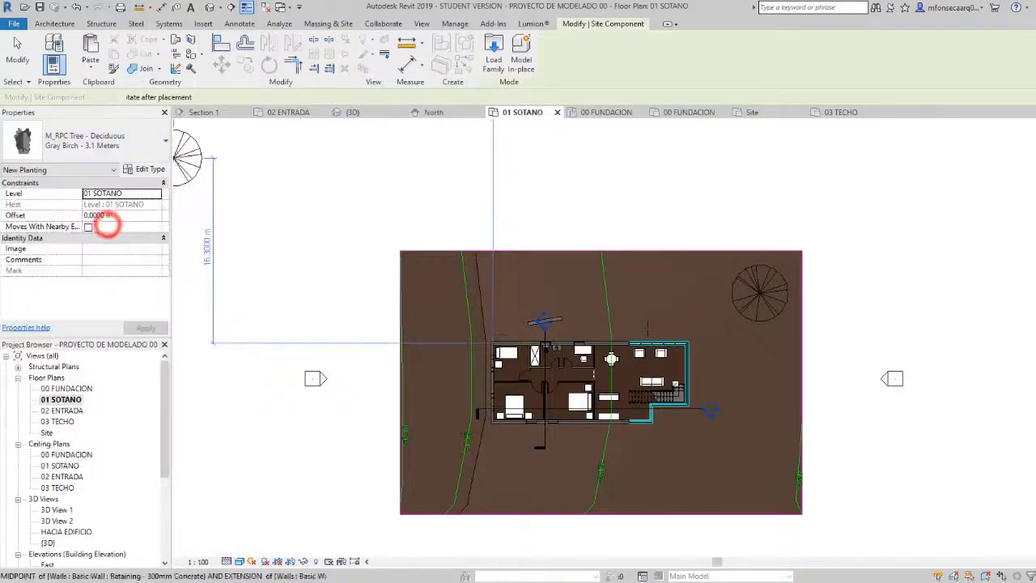
left_click(712, 298)
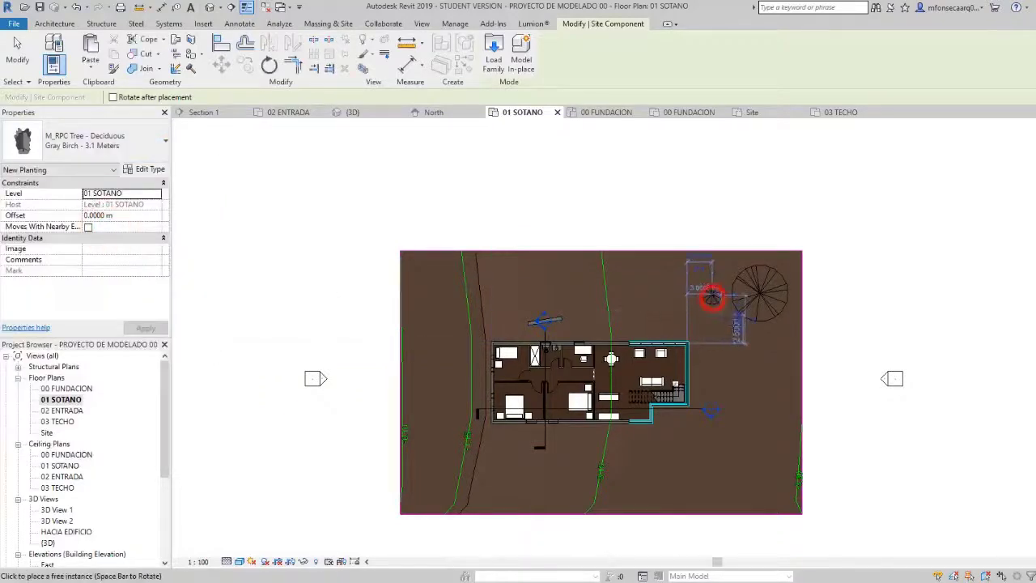
left_click(750, 339)
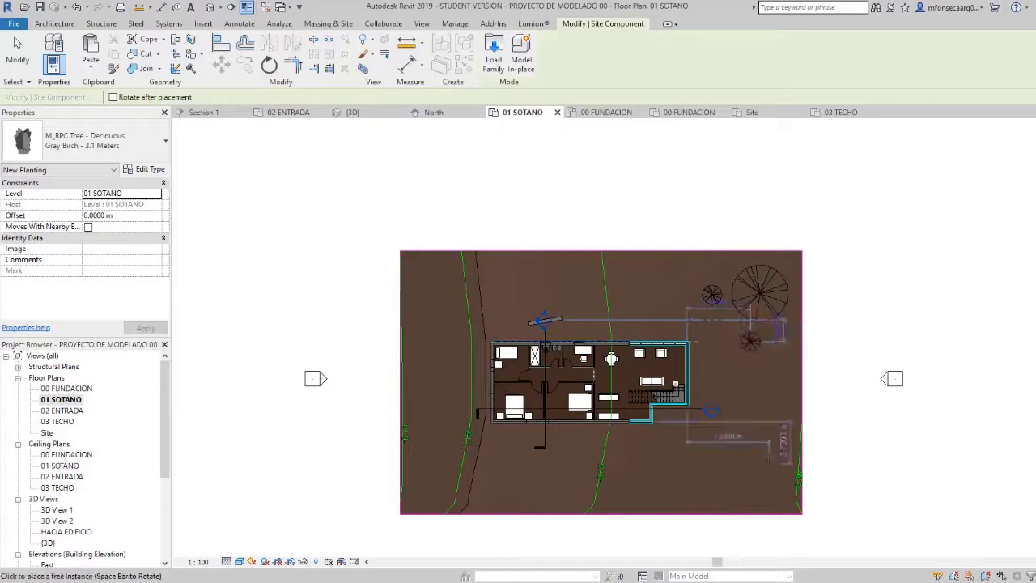
left_click(767, 462)
left_click(747, 474)
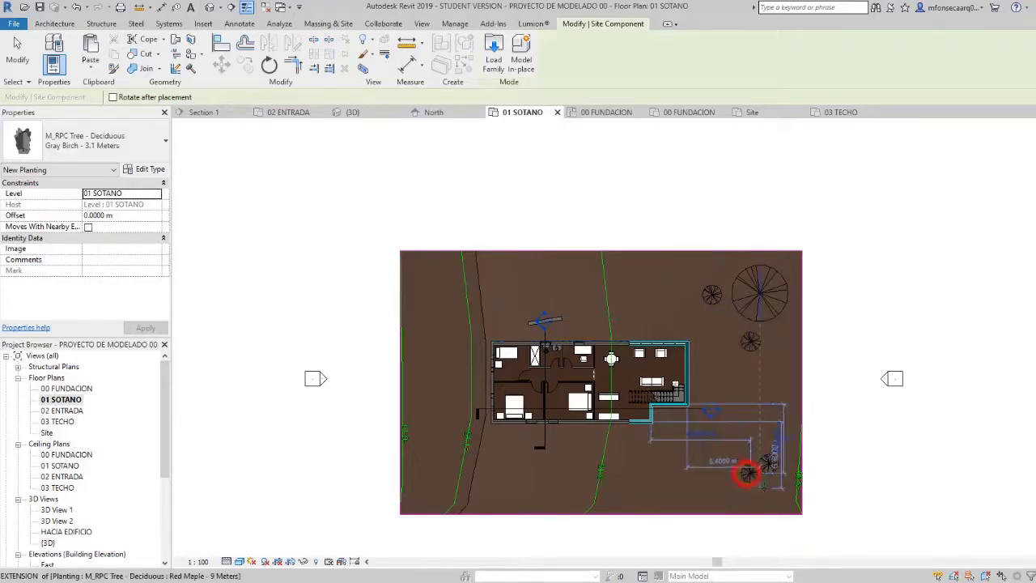
left_click(769, 487)
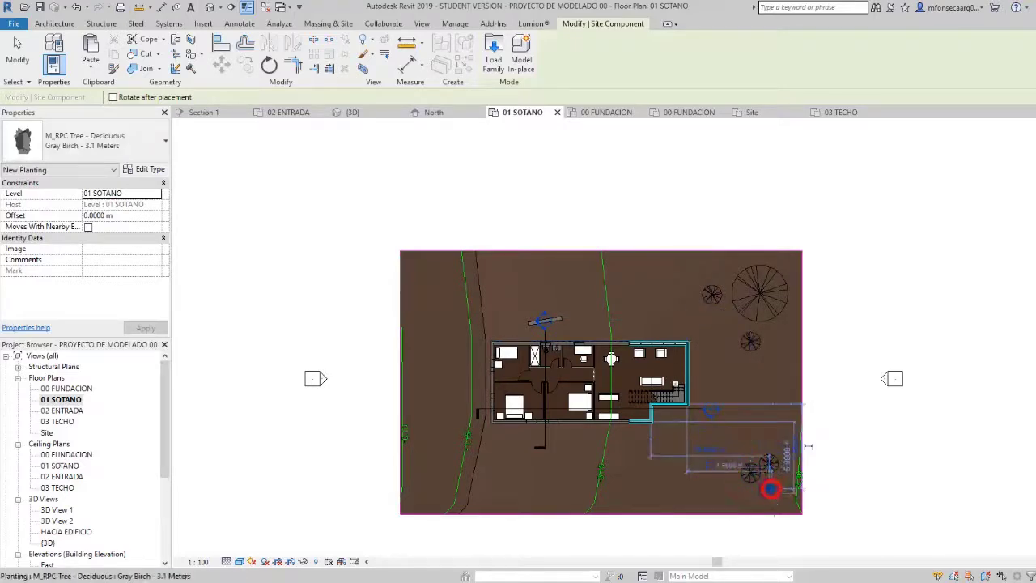
Place four Red Ash - 7.6 Meters trees around the house: one southeast, one east, one north and one southwest.
left_click(156, 147)
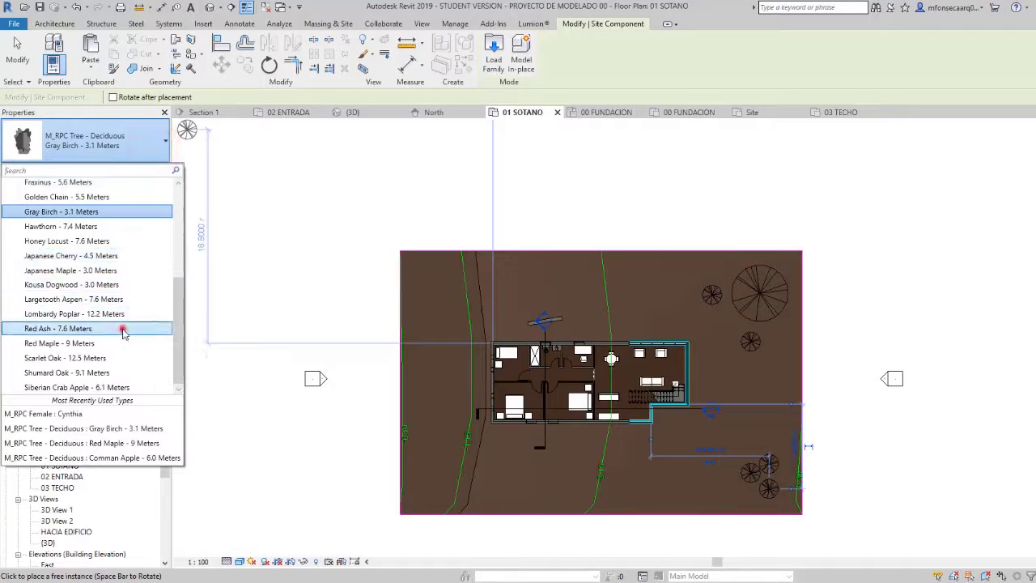
left_click(122, 330)
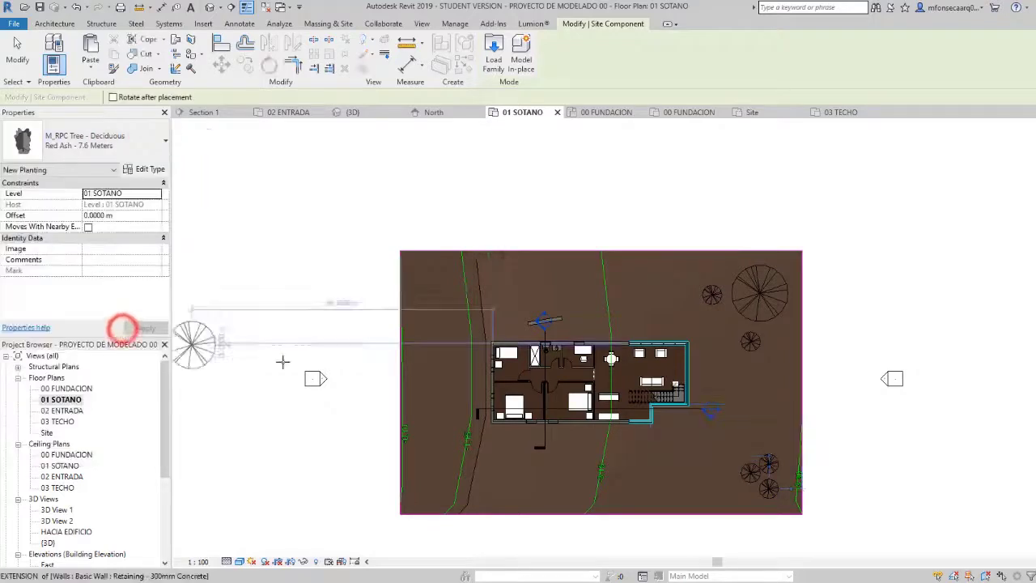
left_click(695, 472)
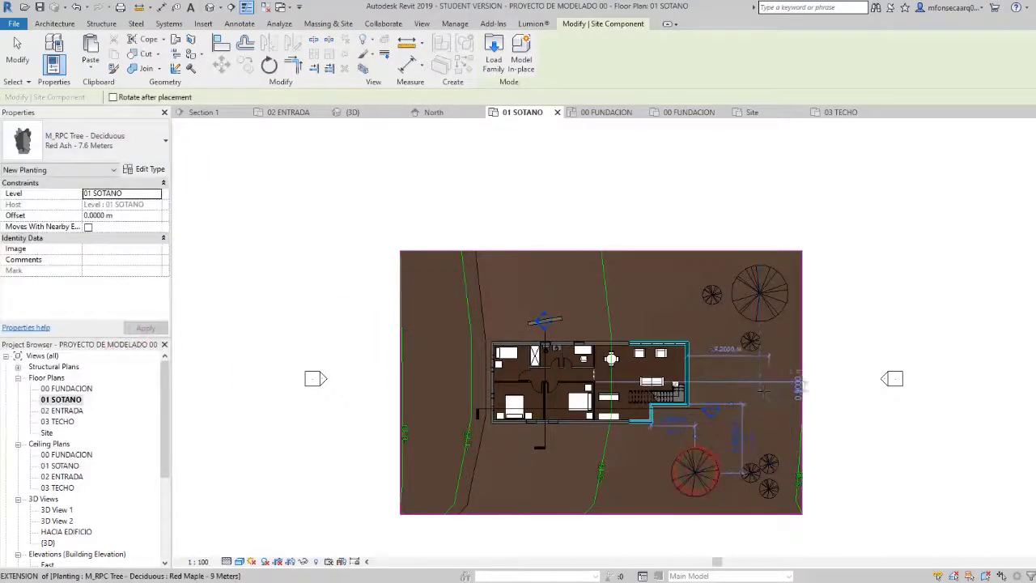
left_click(619, 288)
left_click(154, 134)
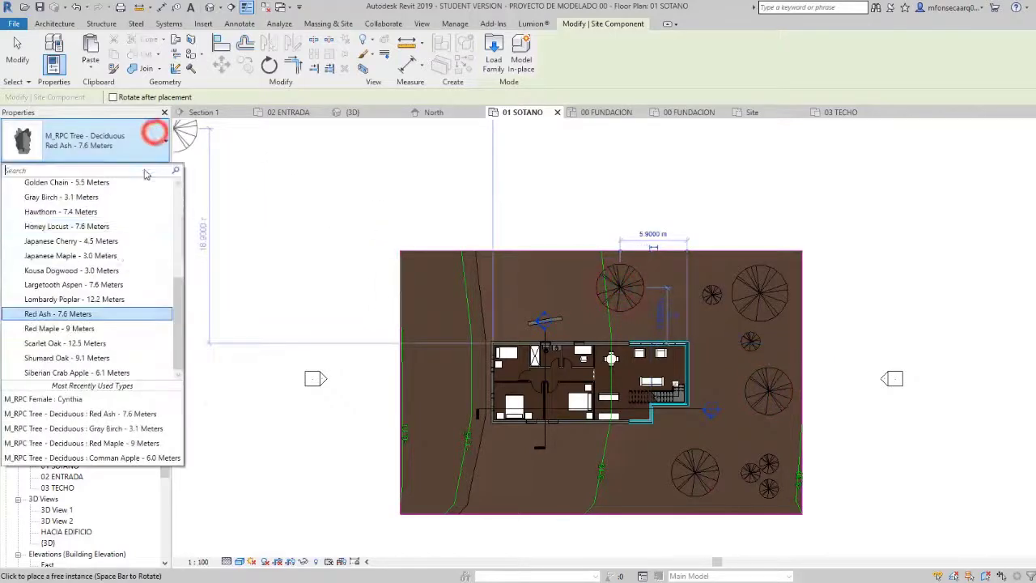
left_click(87, 219)
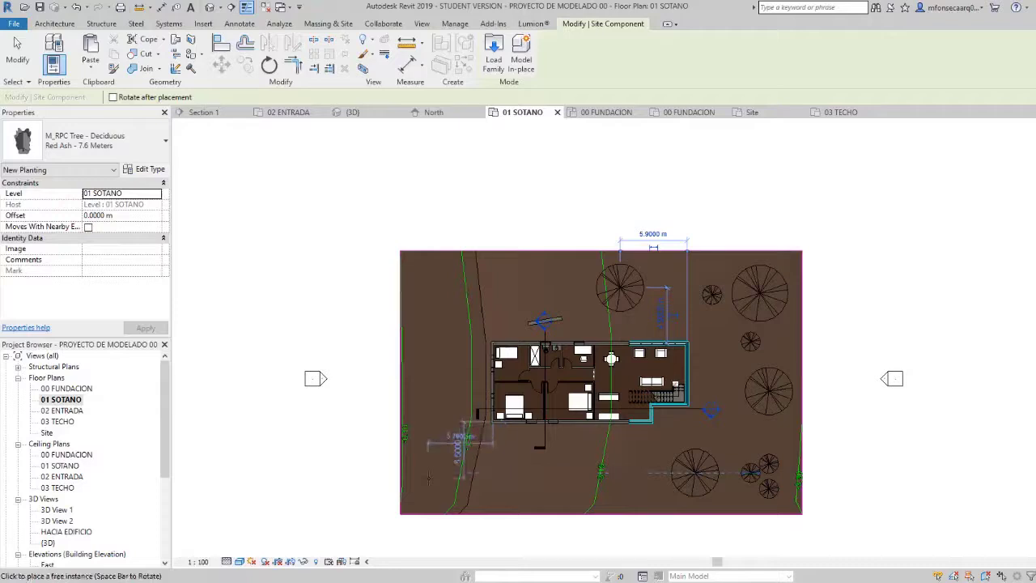
left_click(506, 486)
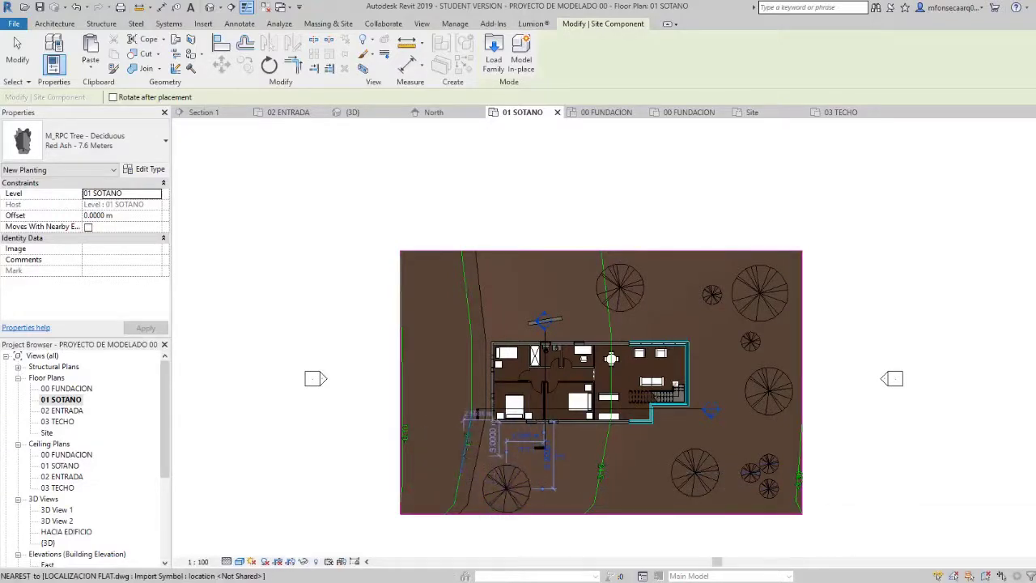
scroll(558, 430, "down", 3)
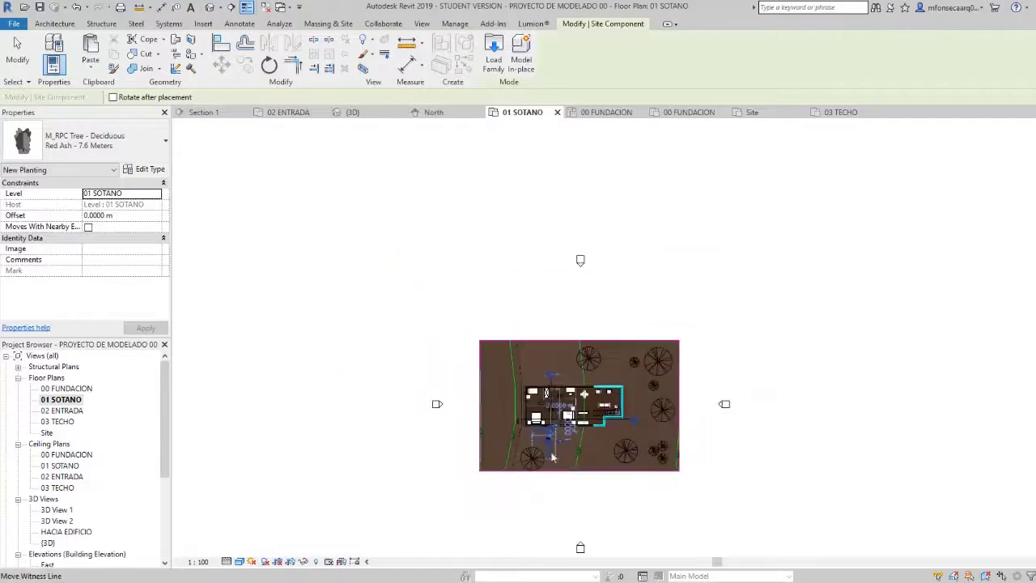
key("Escape")
key("Escape")
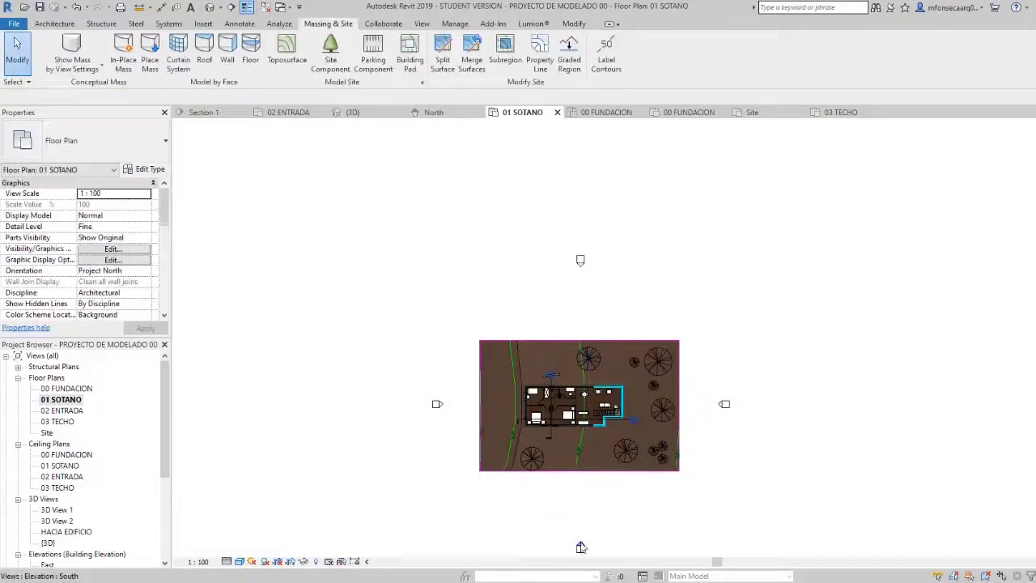
Open the South elevation, set its visual style to Realistic, and save the project.
double_click(581, 546)
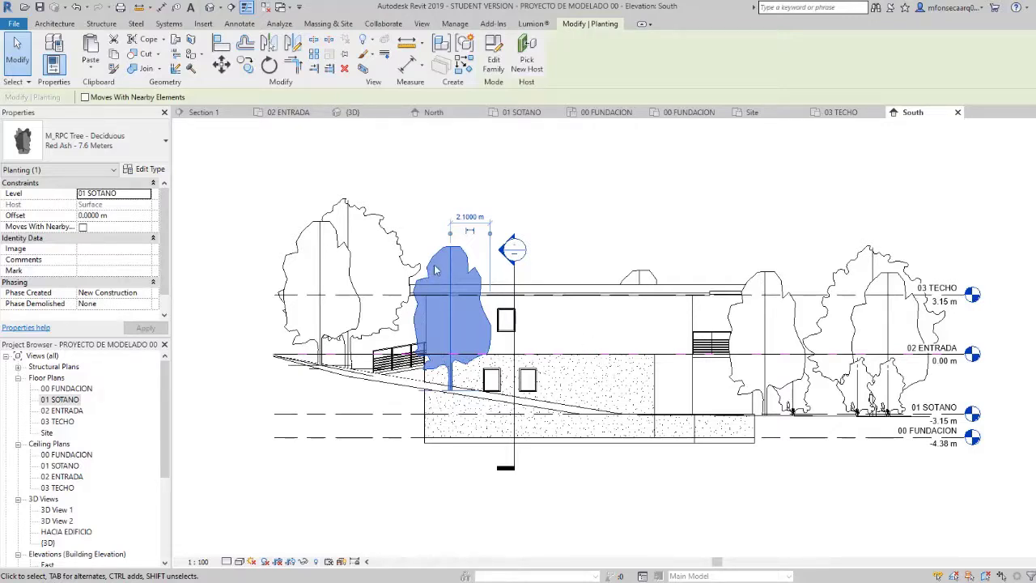
left_click(241, 561)
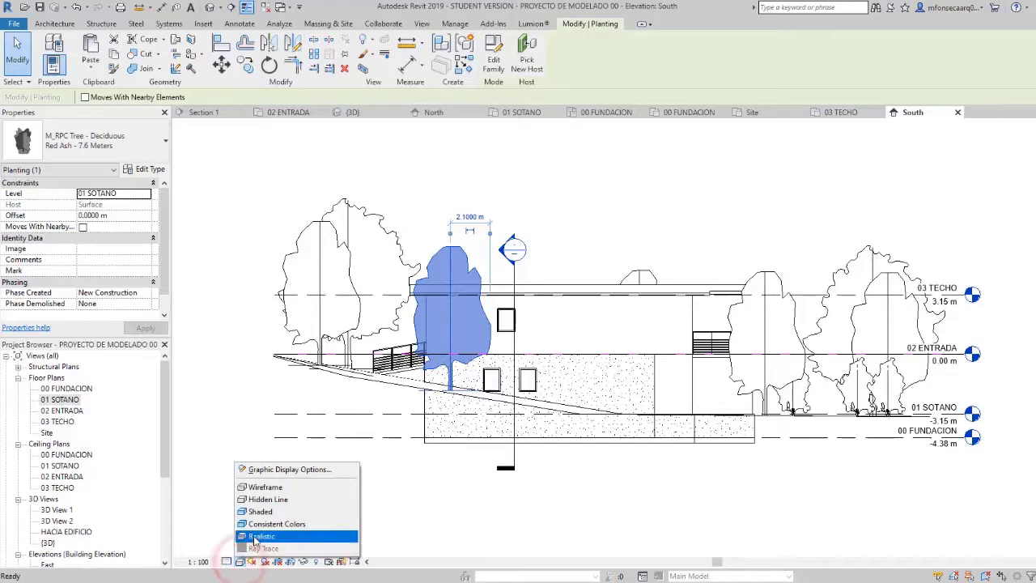
left_click(254, 537)
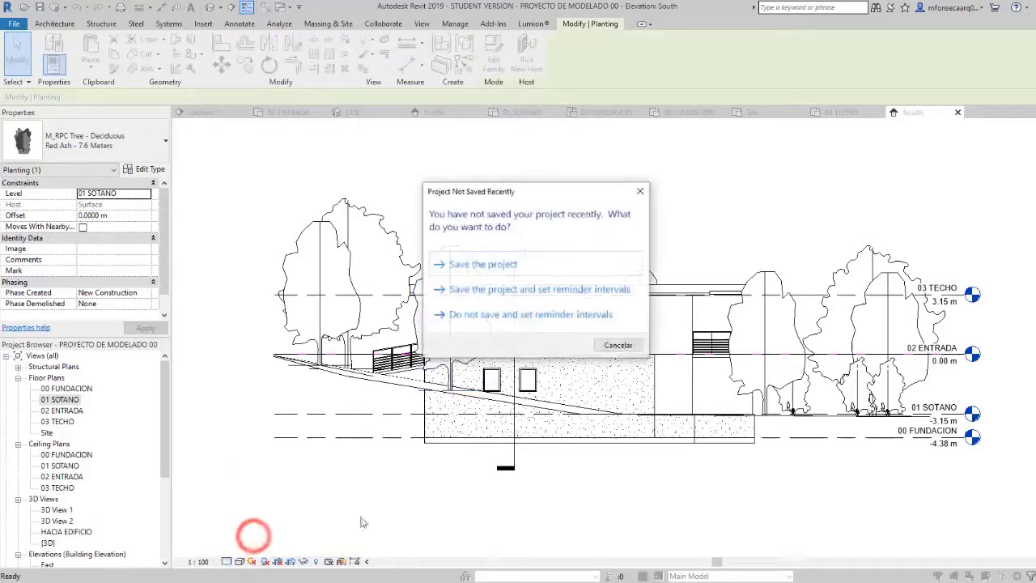
left_click(552, 269)
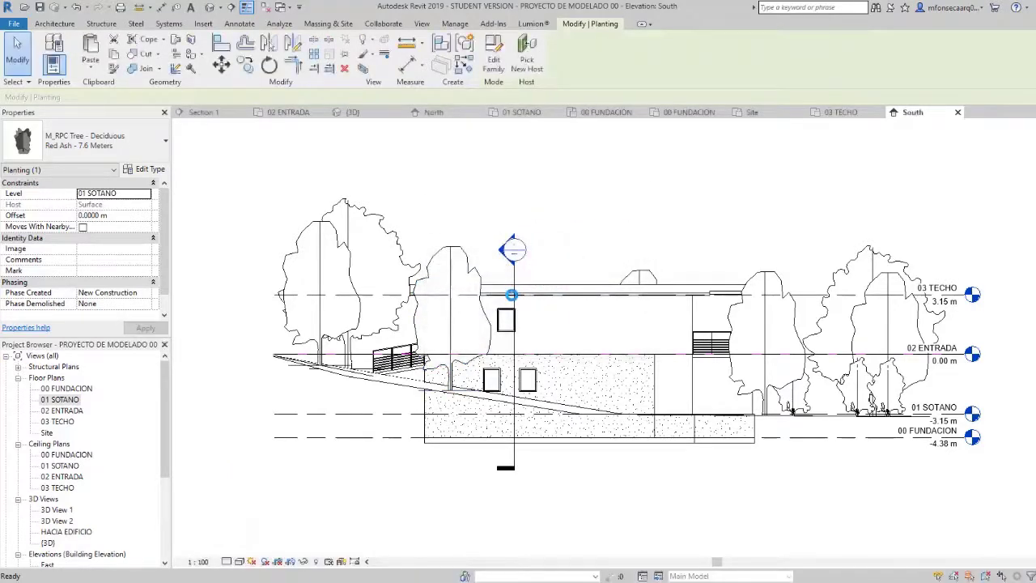
key("Escape")
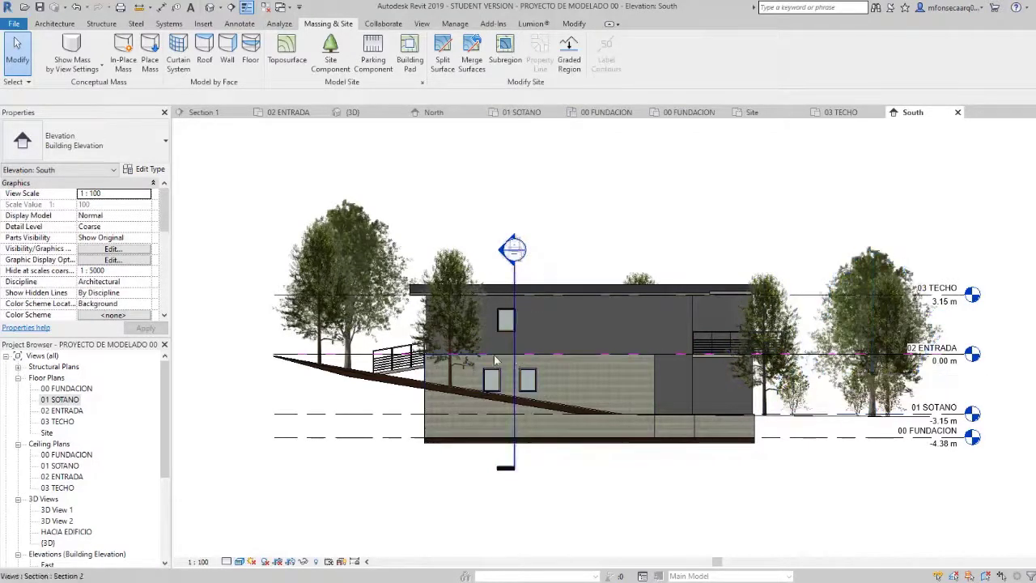
Duplicate the type of the Red Ash in front of the house's west end as Red Ash - 7.6 Meters 2 and view its render appearance properties.
left_click(454, 348)
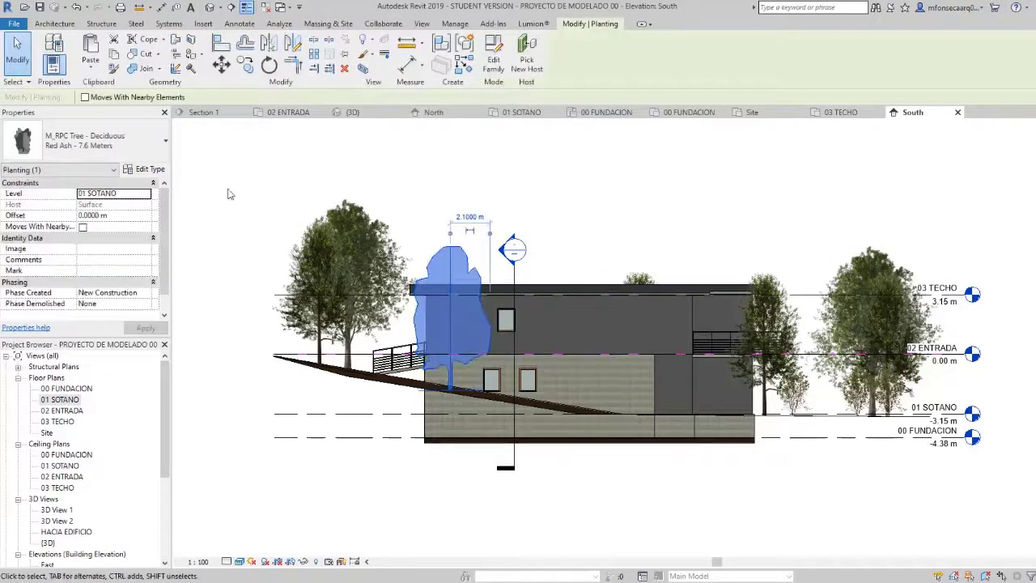
left_click(139, 170)
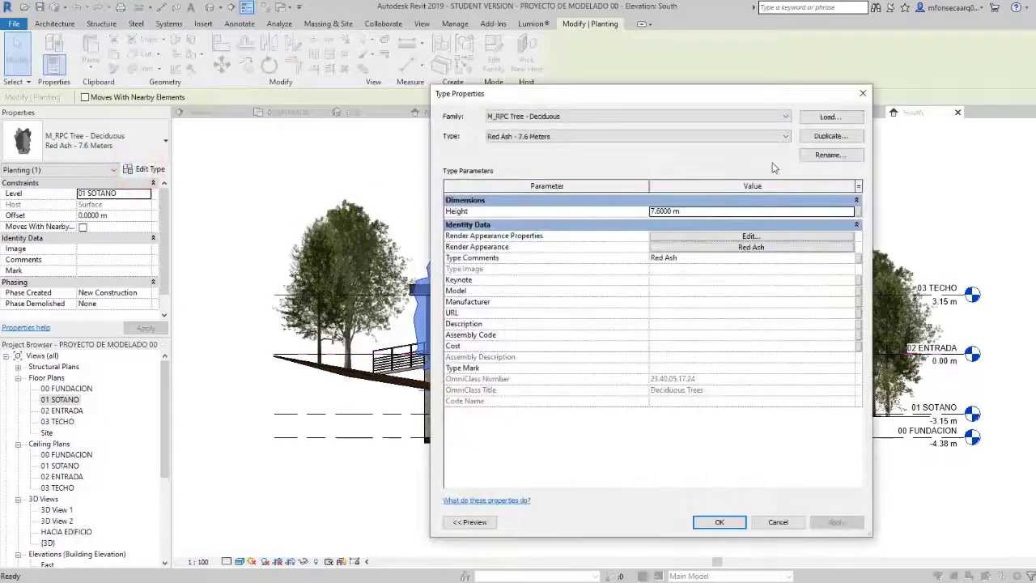
left_click(831, 136)
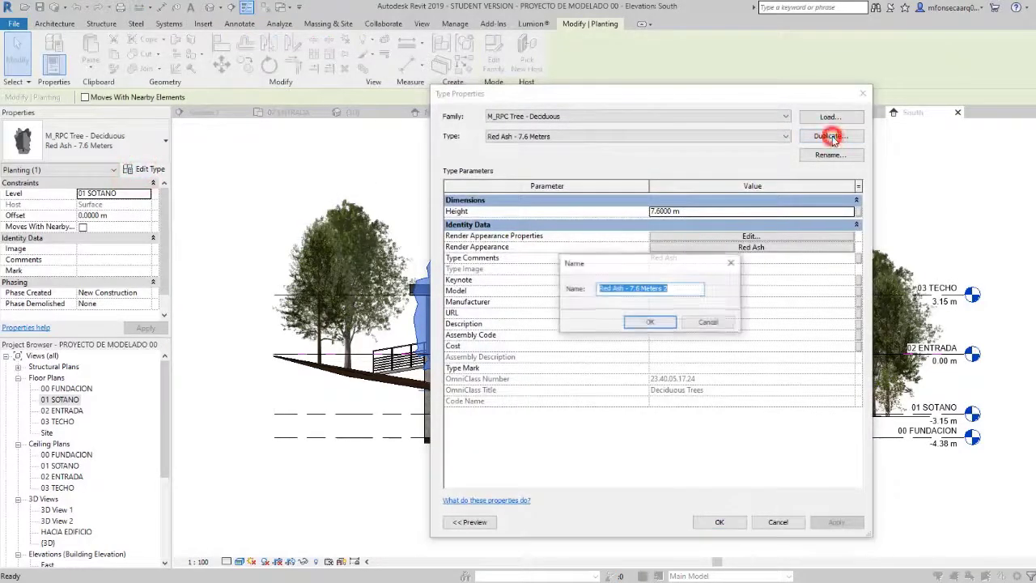
left_click(662, 323)
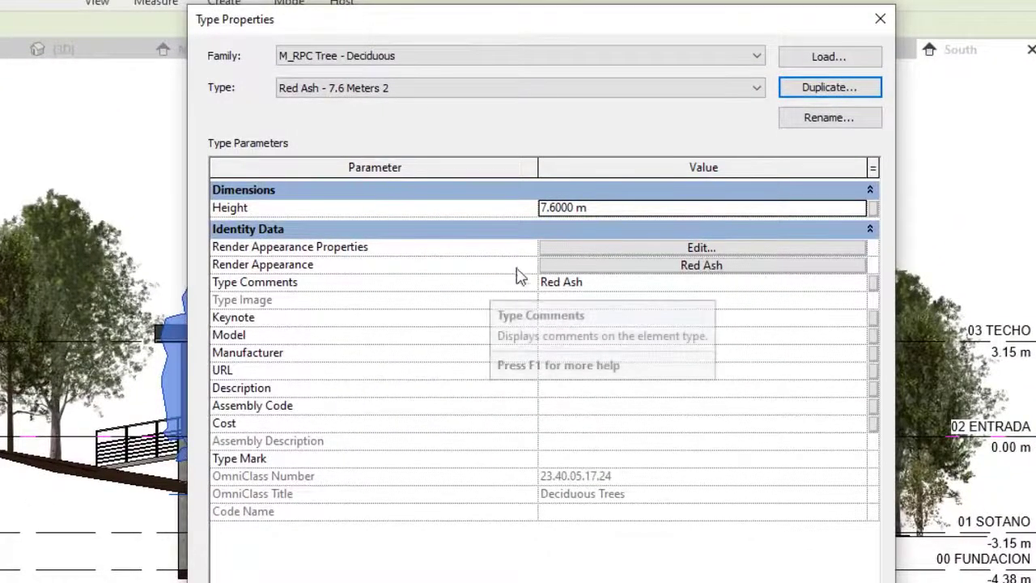
left_click(600, 253)
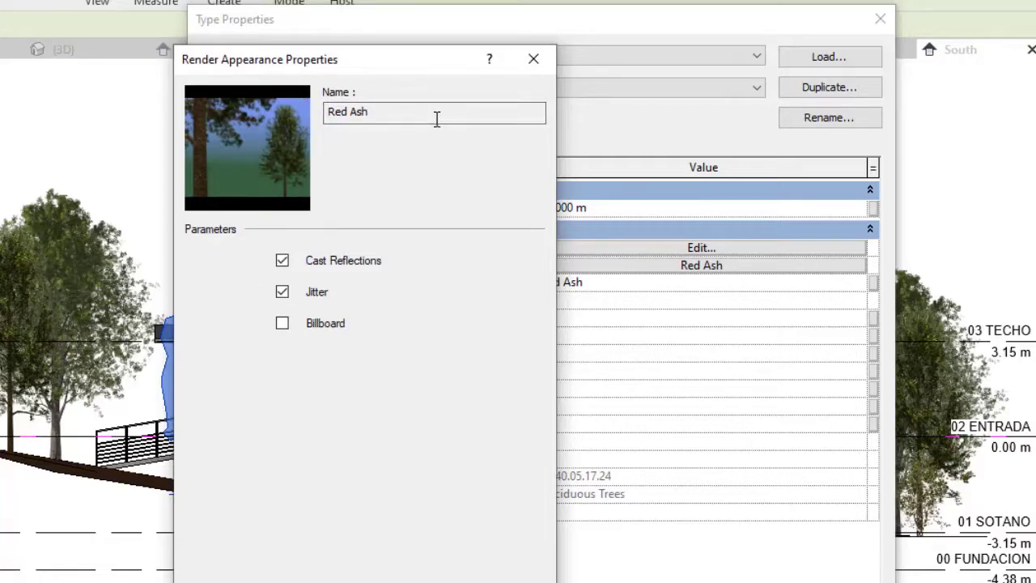
left_click(530, 67)
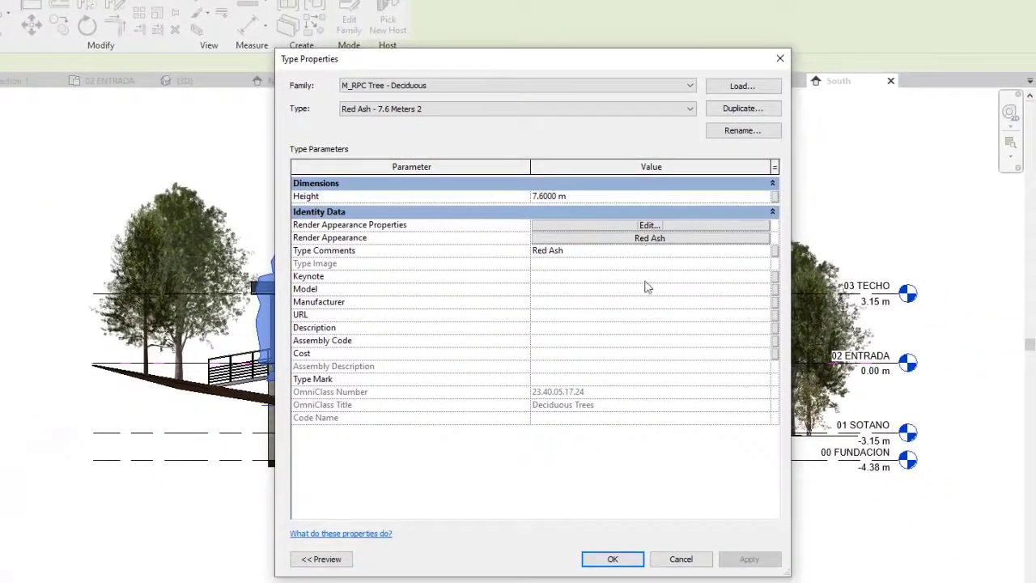
Browse the render appearance library's Trees [General], Fall Trees [General], Plants [General] and Shrubs & Grasses classes.
left_click(587, 239)
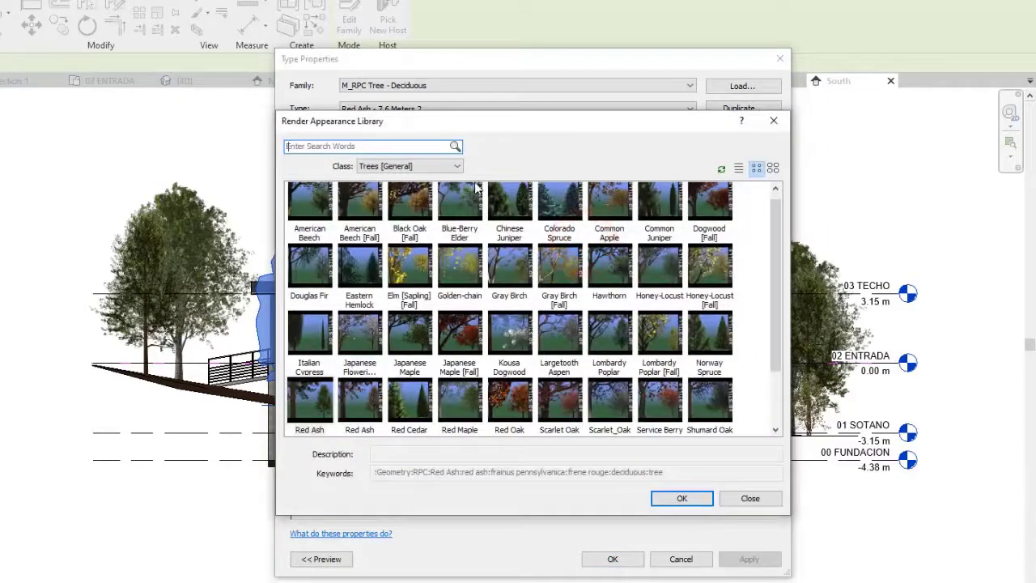
left_click_drag(773, 219, 860, 275)
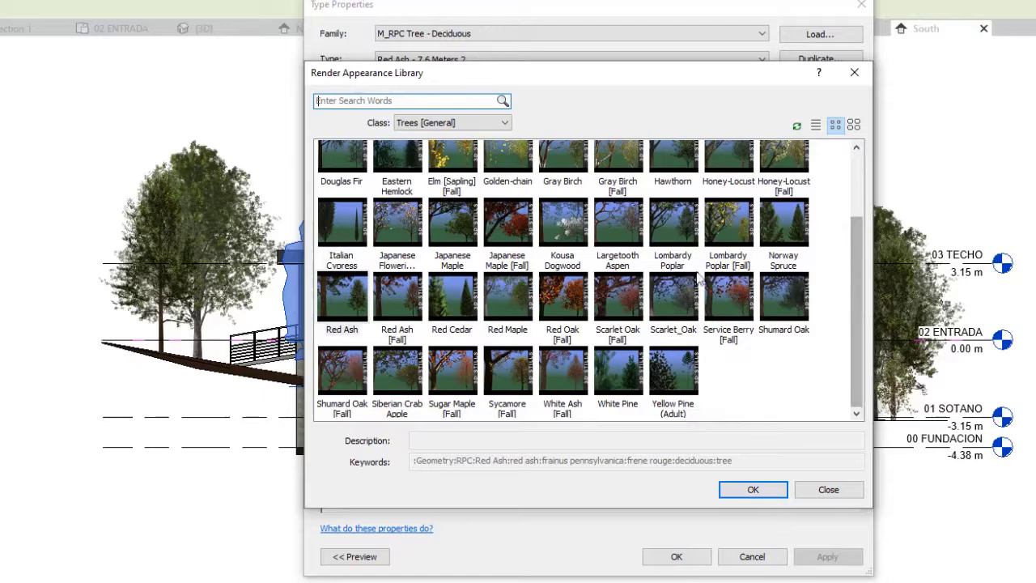
left_click_drag(853, 255, 842, 197)
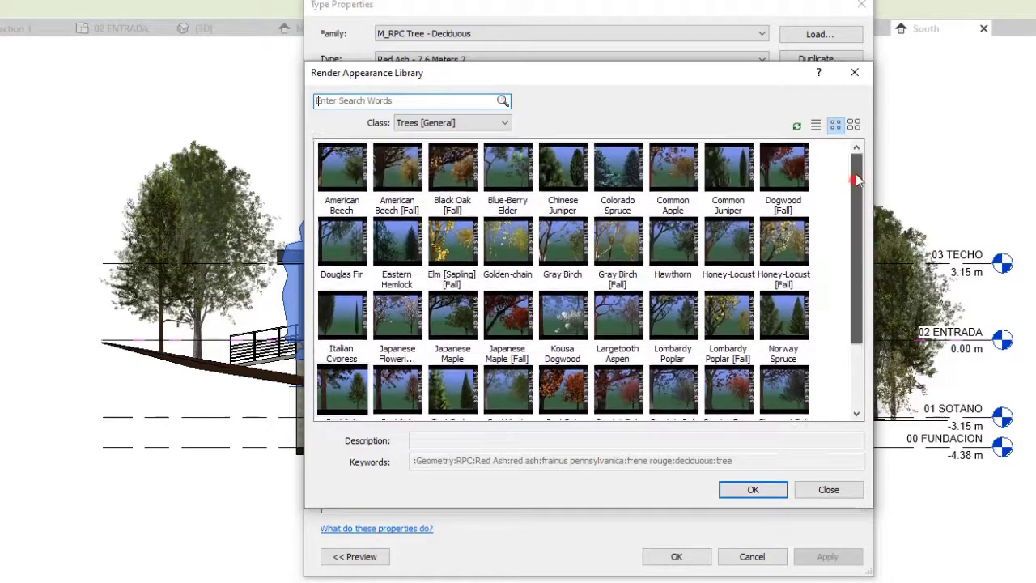
left_click(856, 164)
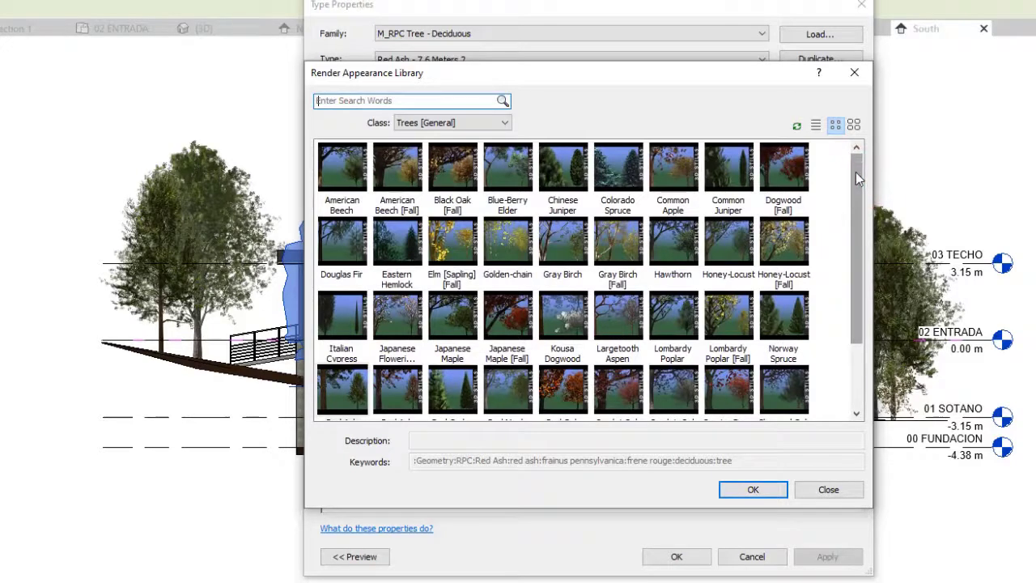
left_click(504, 123)
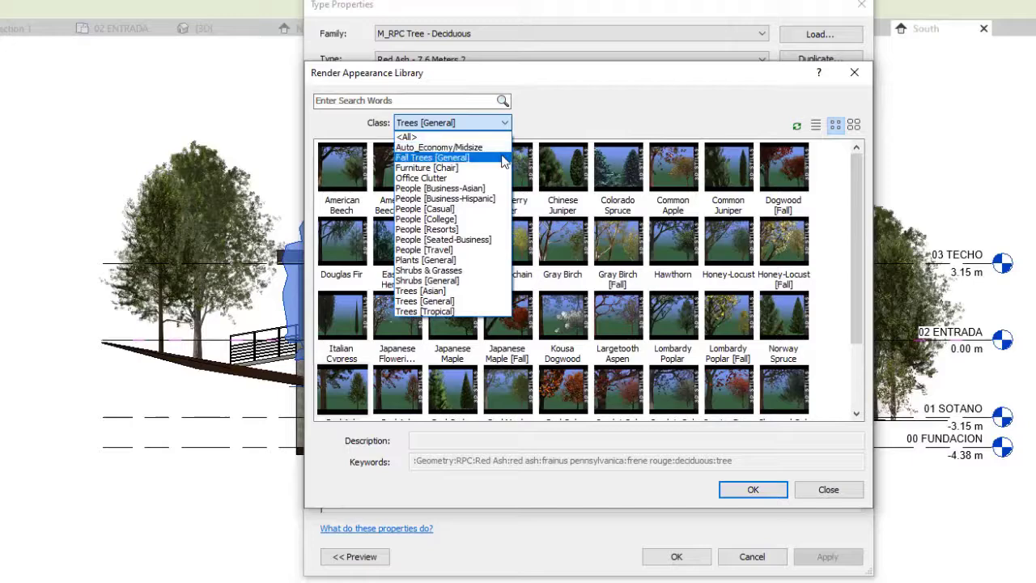
left_click(501, 158)
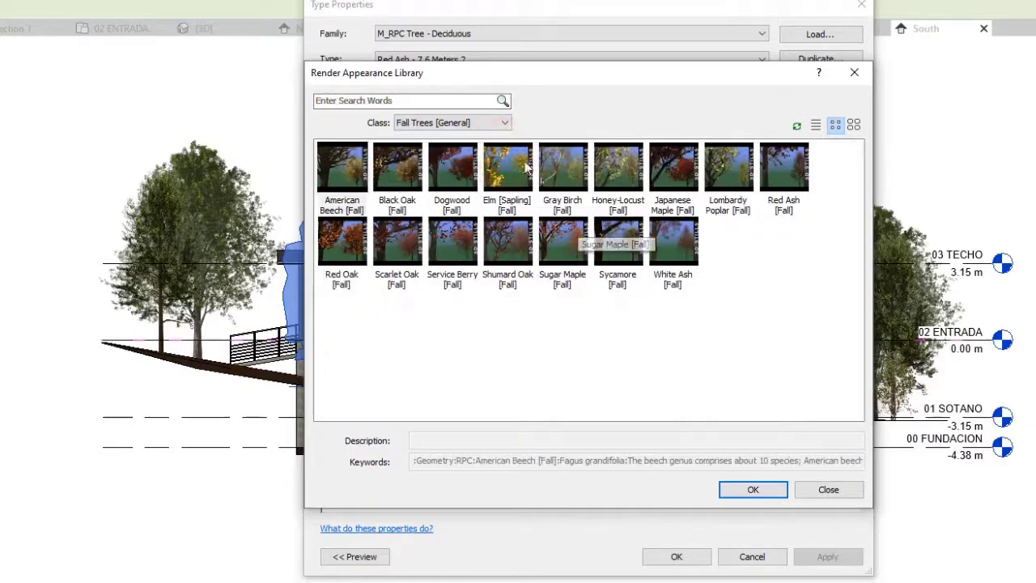
left_click(504, 123)
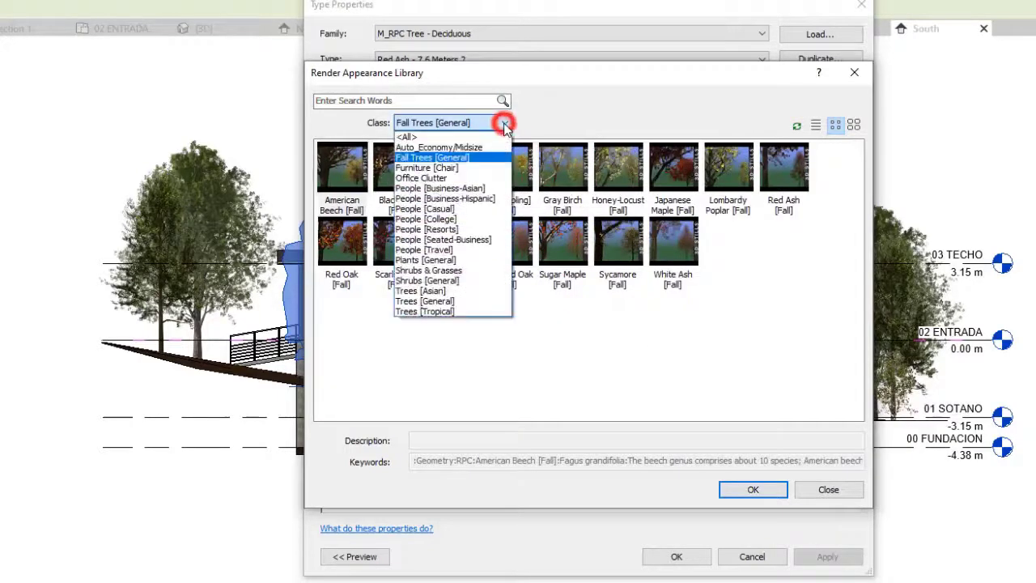
left_click(484, 259)
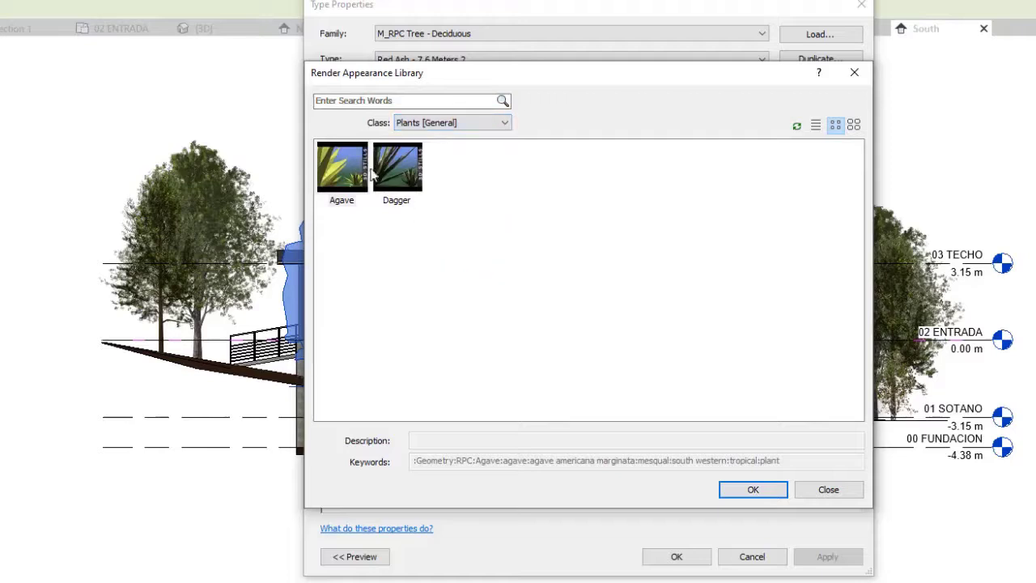
left_click(503, 123)
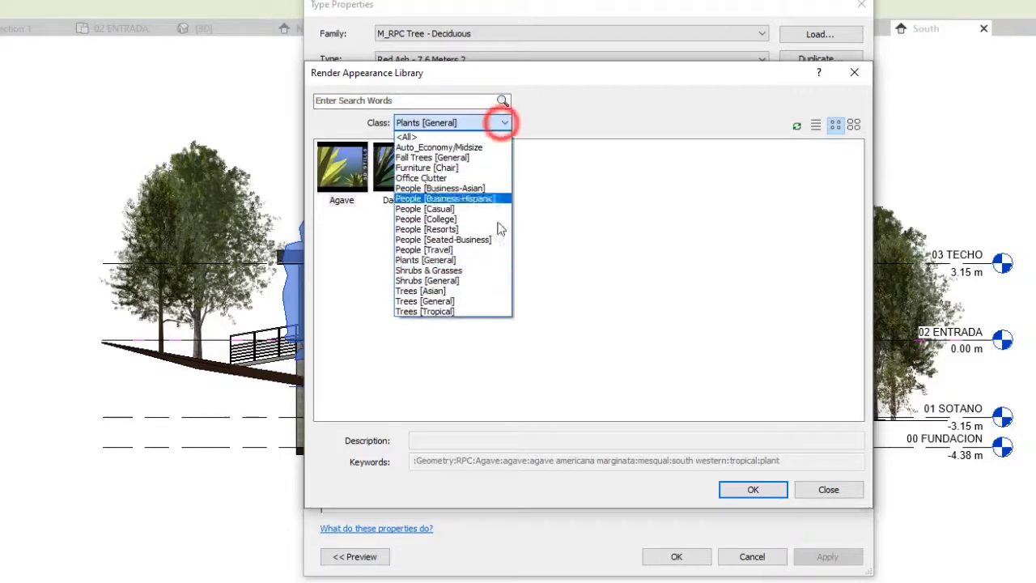
left_click(483, 271)
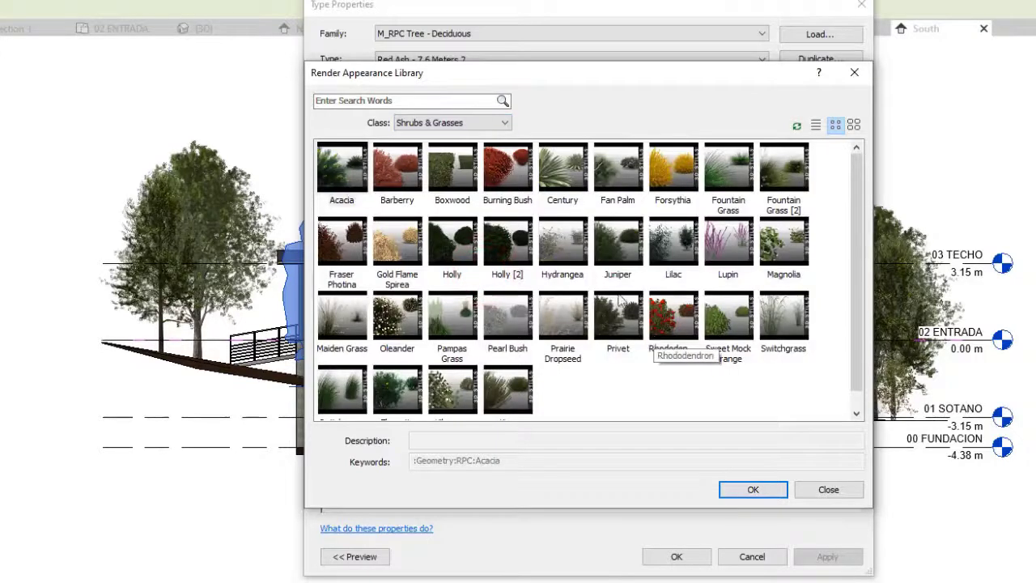
Set the duplicated type's render appearance to Golden Malay Palm from the Trees [Tropical] class, and apply it to the selected tree.
left_click(502, 122)
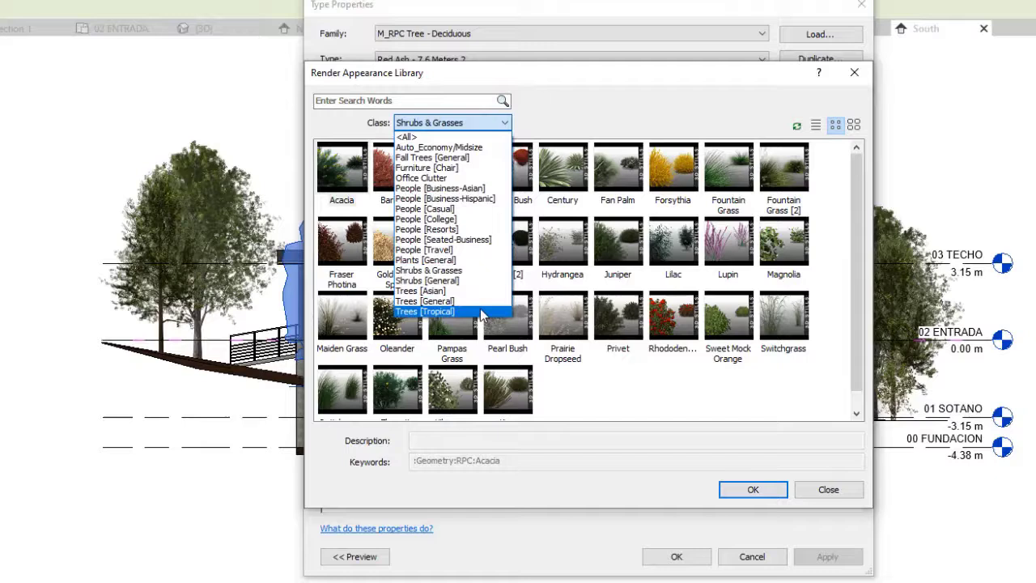
left_click(480, 310)
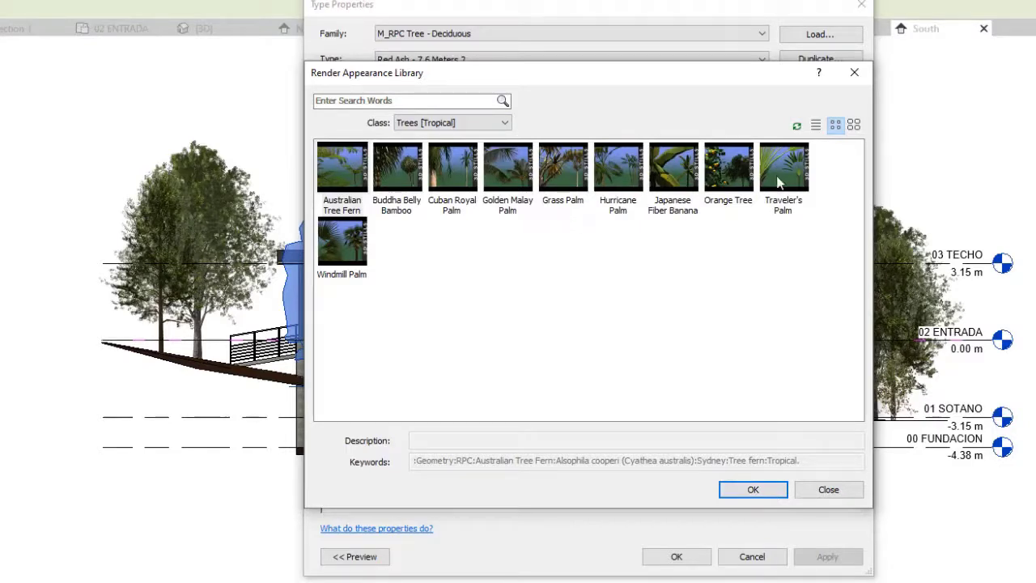
left_click(527, 168)
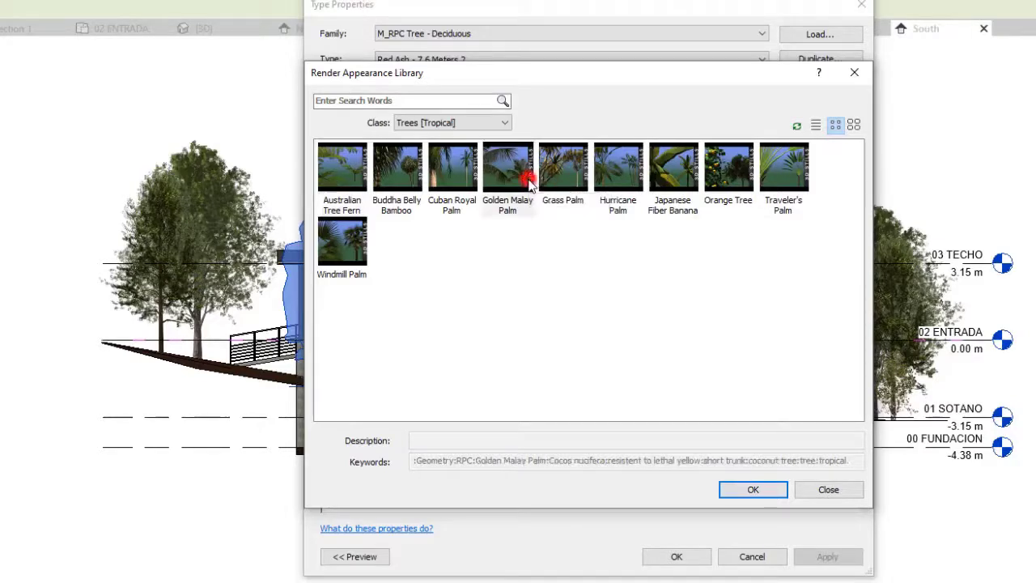
left_click(753, 491)
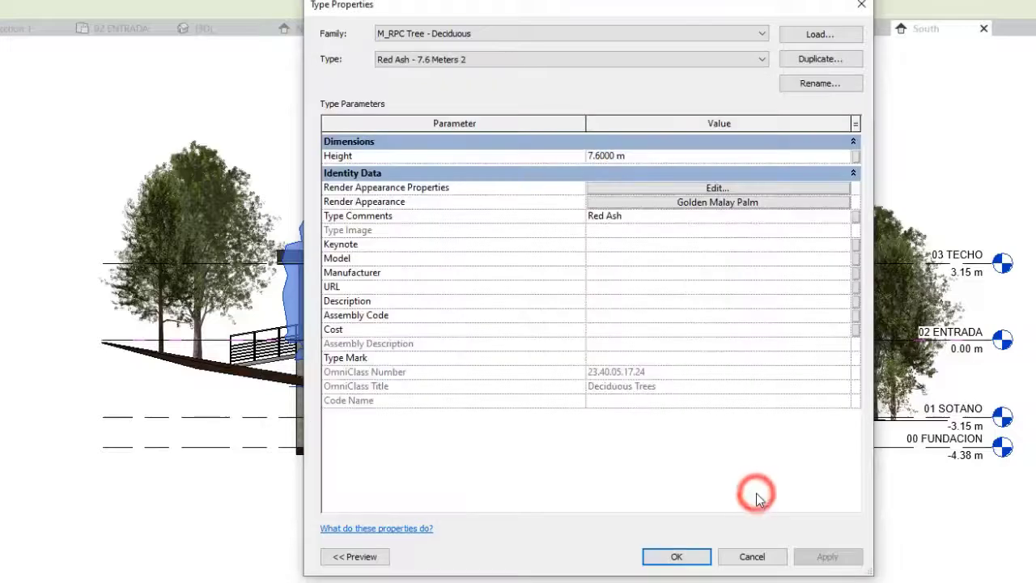
left_click(677, 557)
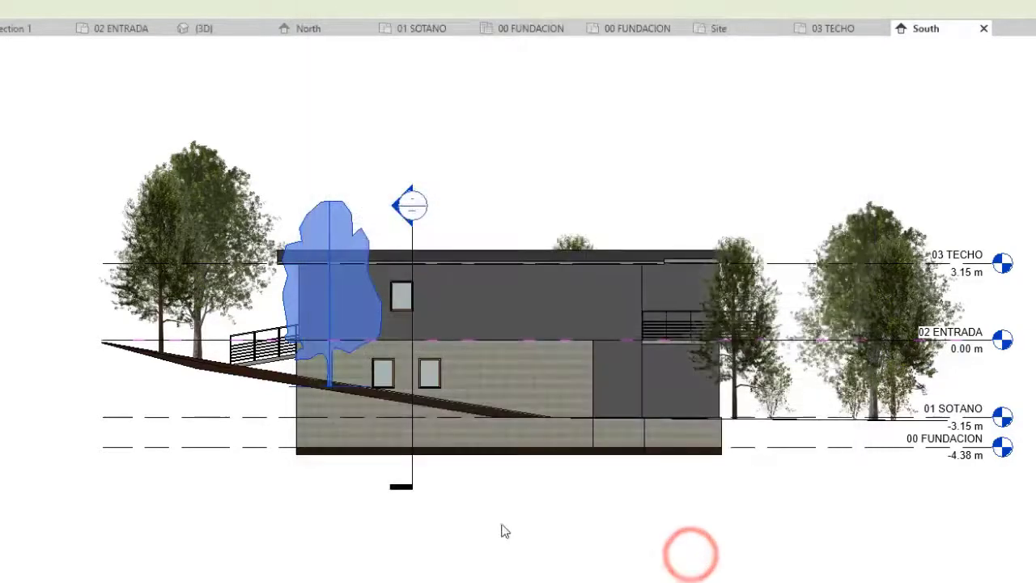
left_click(461, 508)
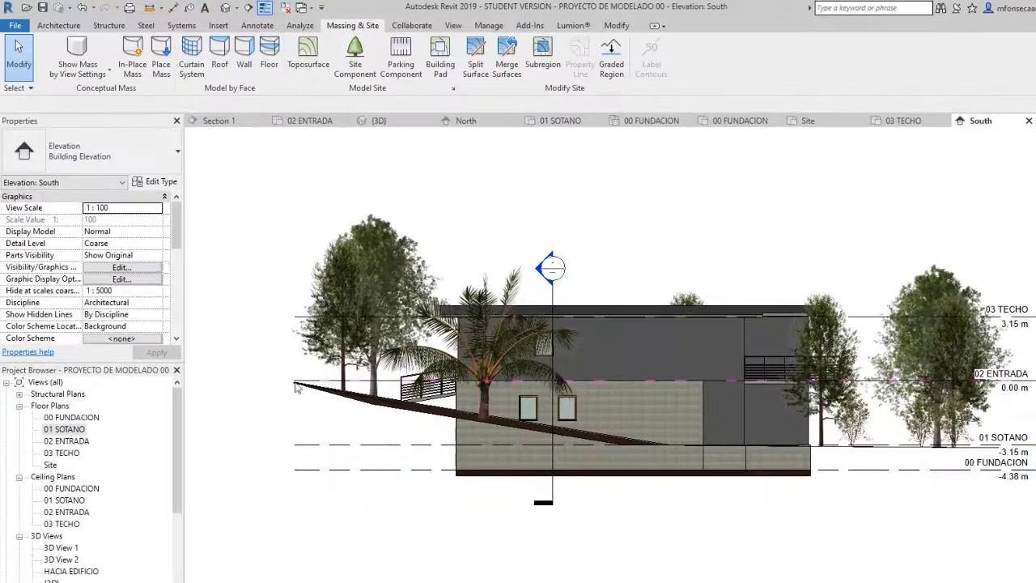
Inspect the palm's planting type and properties in the South elevation, and clear the selection.
left_click(176, 150)
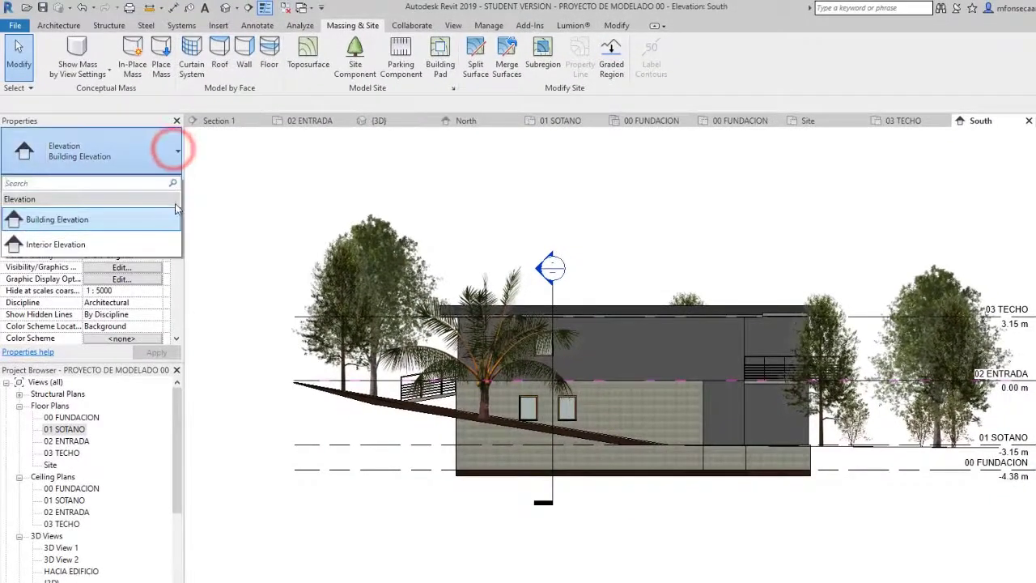
left_click(217, 194)
left_click(491, 349)
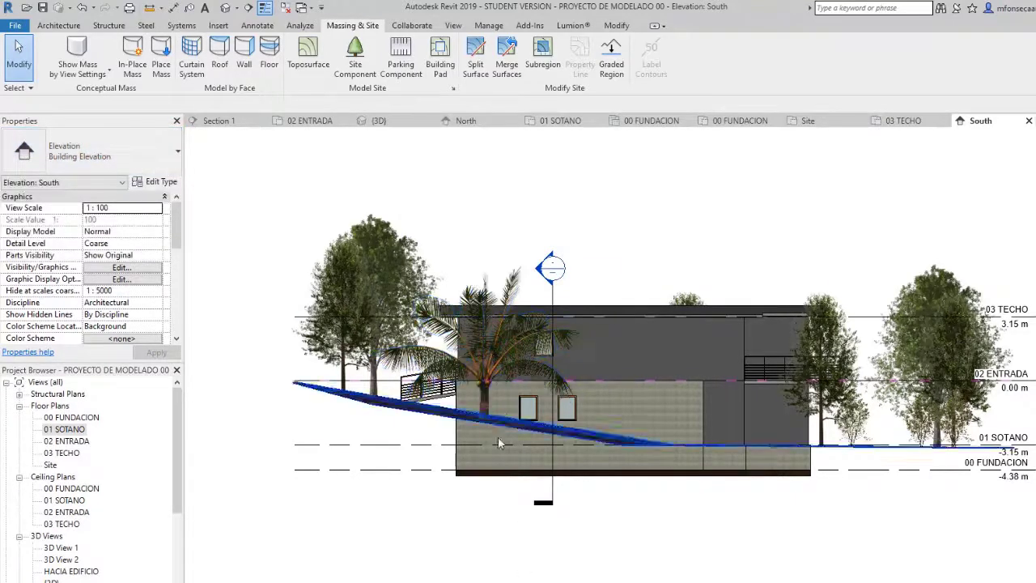
left_click(487, 398)
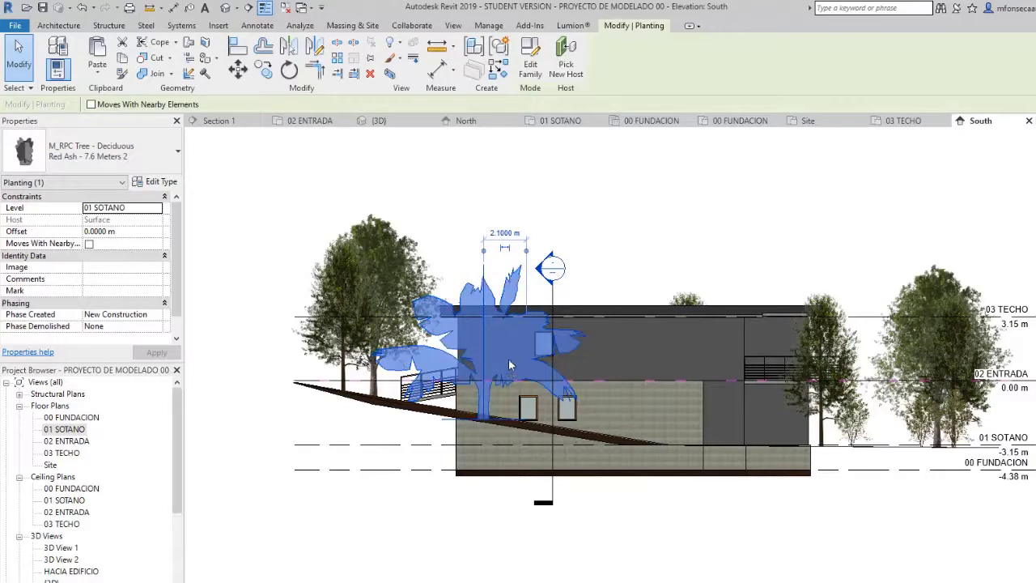
left_click(568, 538)
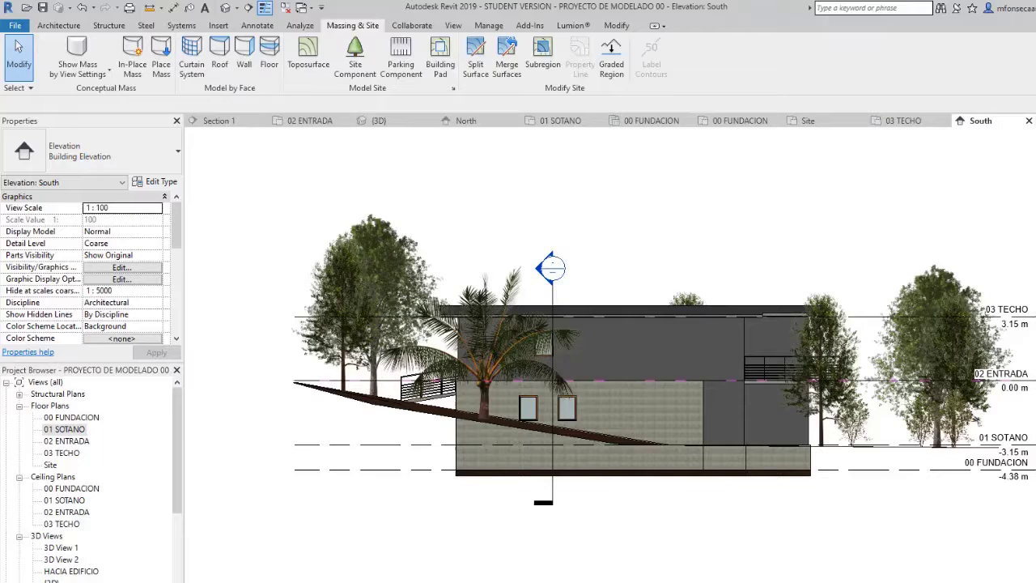
Set the South elevation's visual style to Consistent Colors and select the palm.
left_click(243, 569)
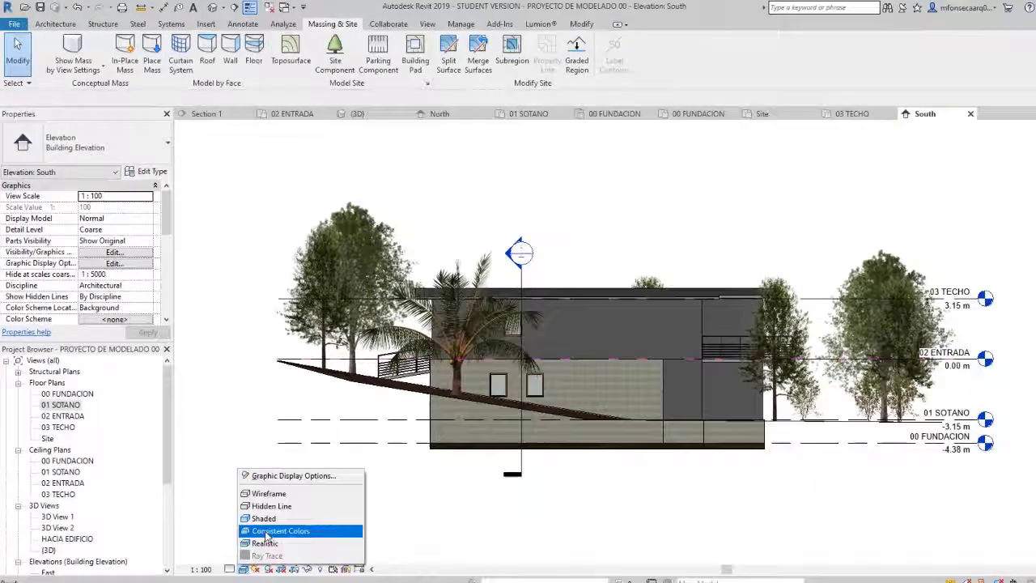
left_click(280, 552)
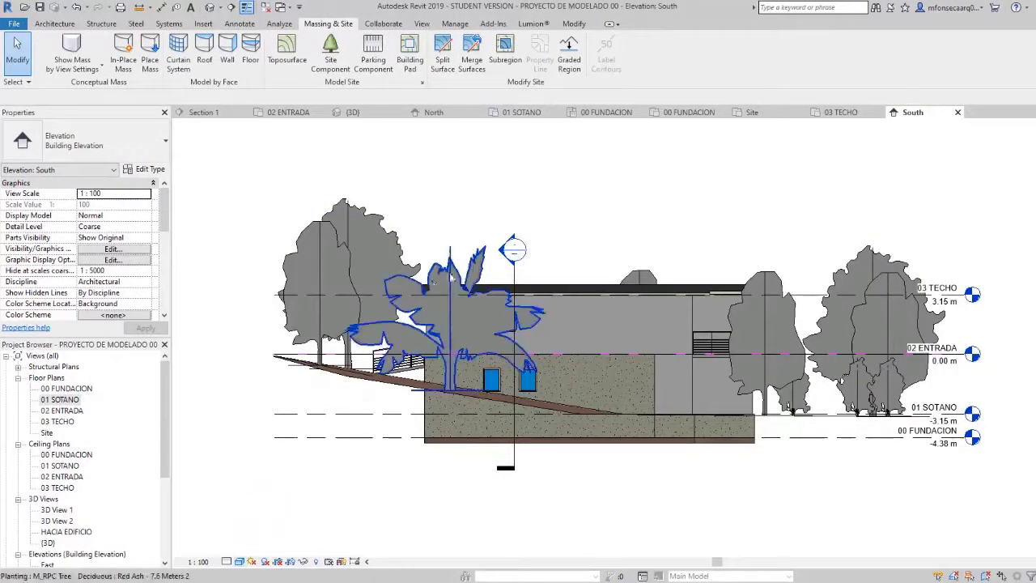
left_click(618, 477)
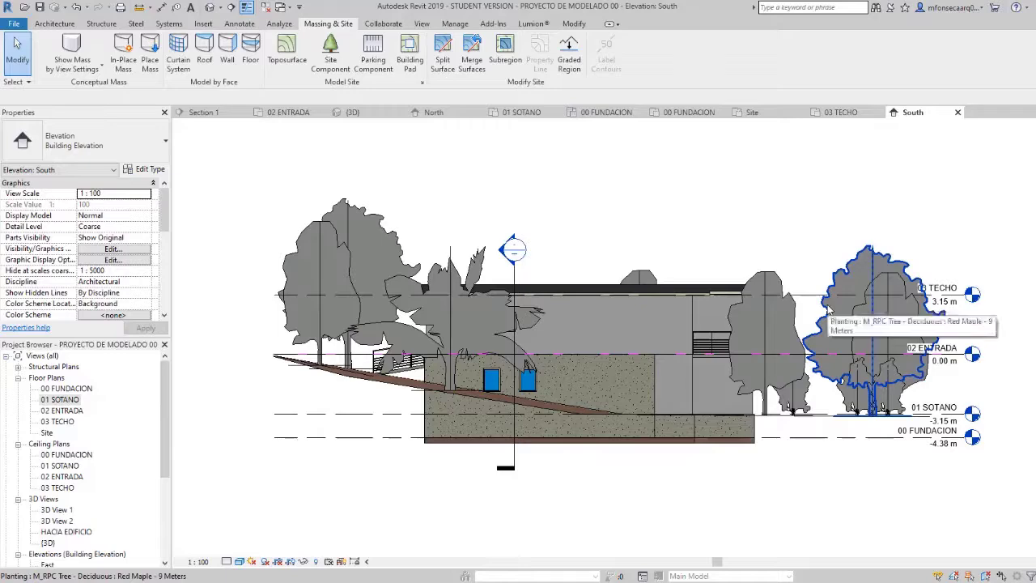
left_click(494, 340)
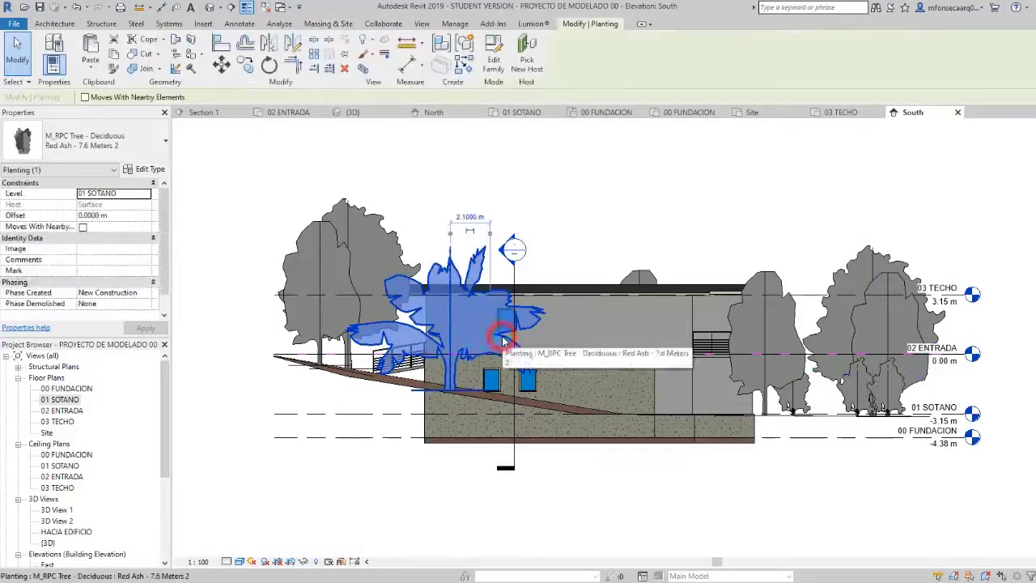
Set the height of the palm's planting type to 3 m, apply it, and clear the selection.
left_click(150, 170)
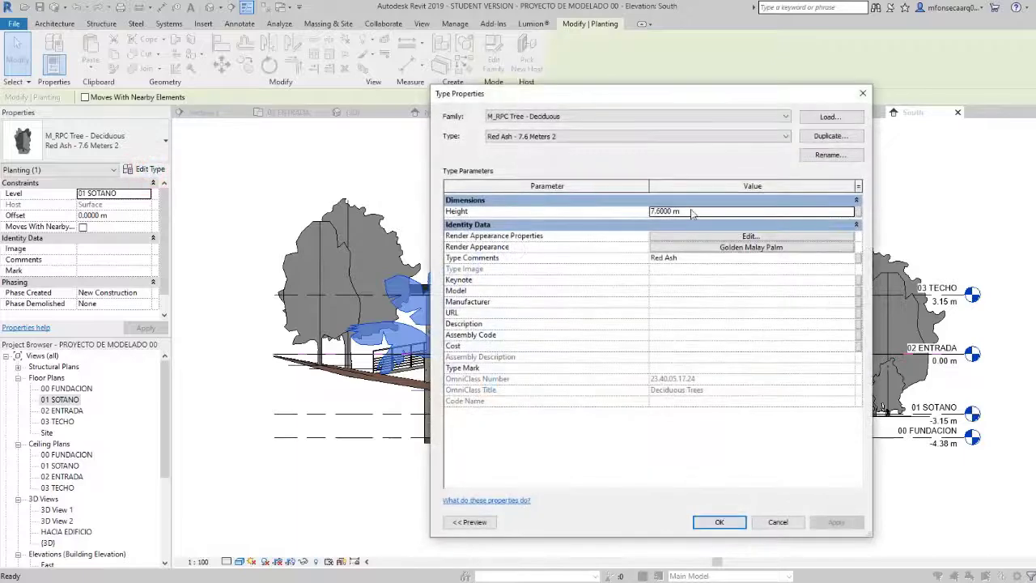
left_click(692, 212)
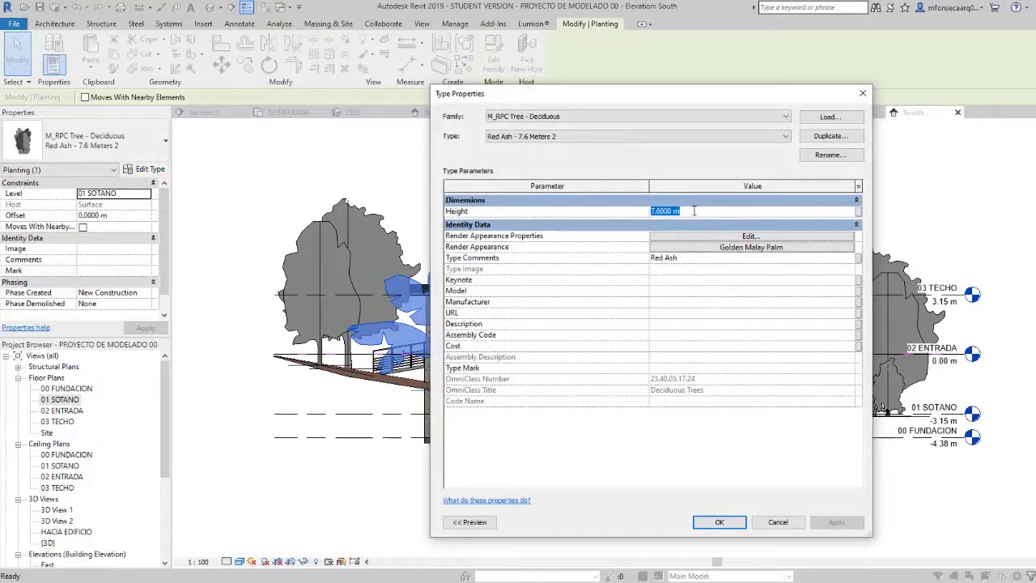
type("3")
left_click(837, 522)
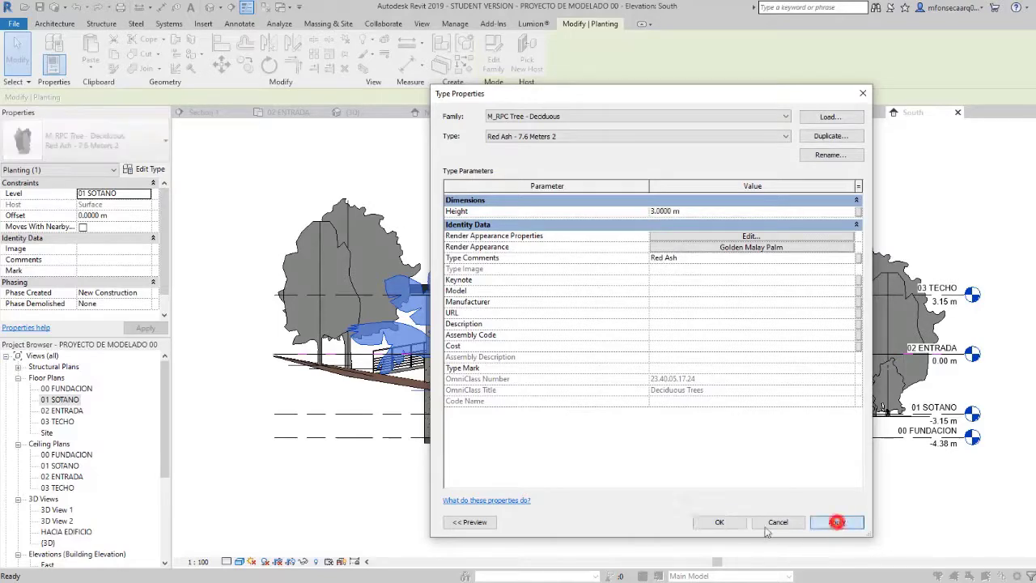
left_click(719, 522)
left_click(656, 531)
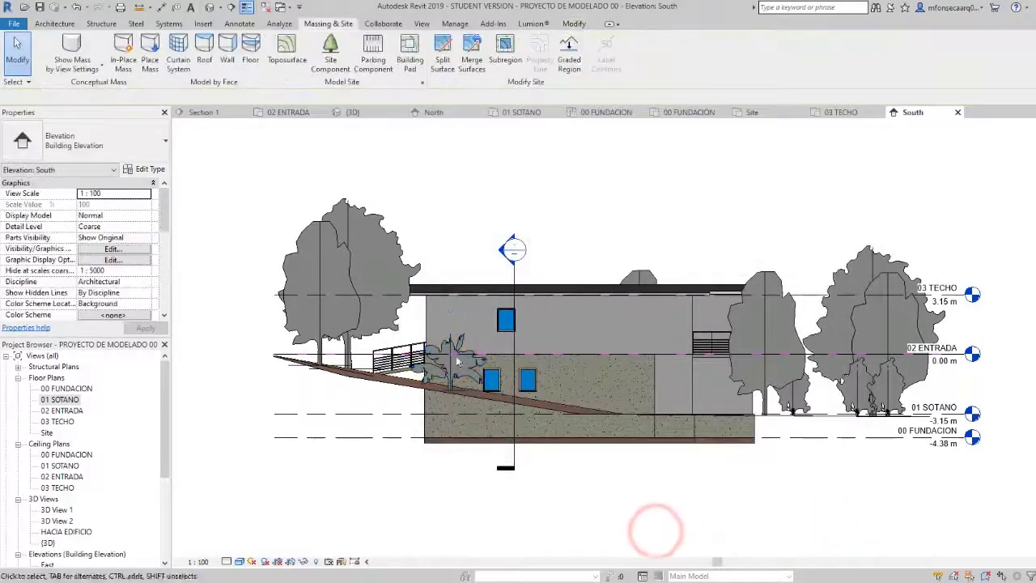
Preview the South elevation in the Realistic visual style, and switch it back to Shaded.
left_click(239, 560)
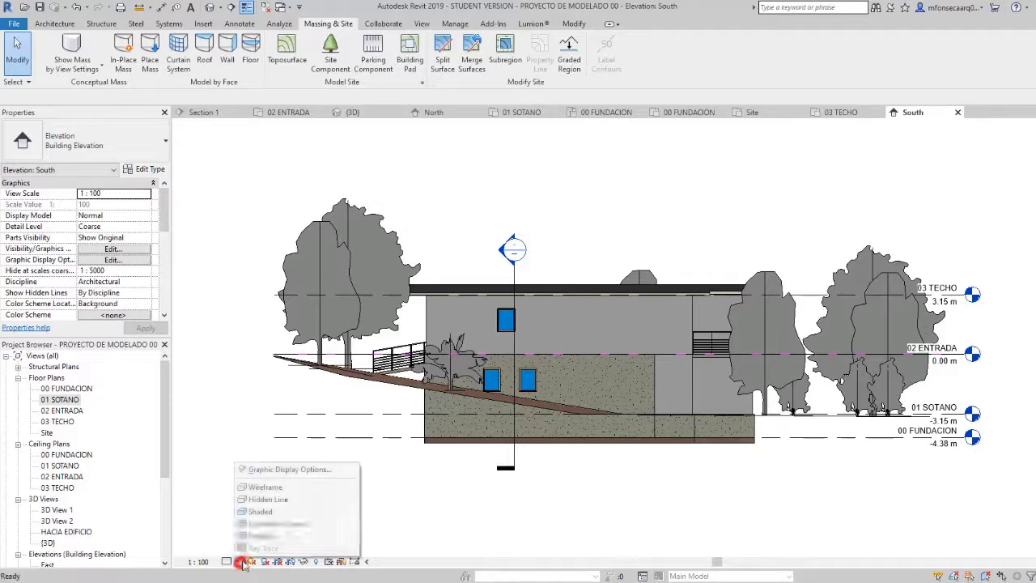
left_click(263, 535)
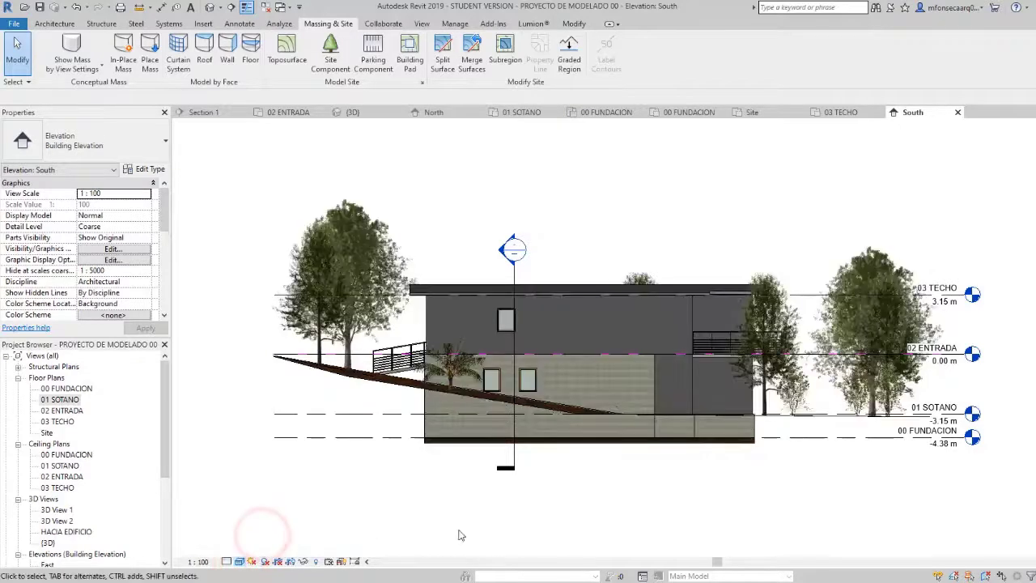
left_click(459, 531)
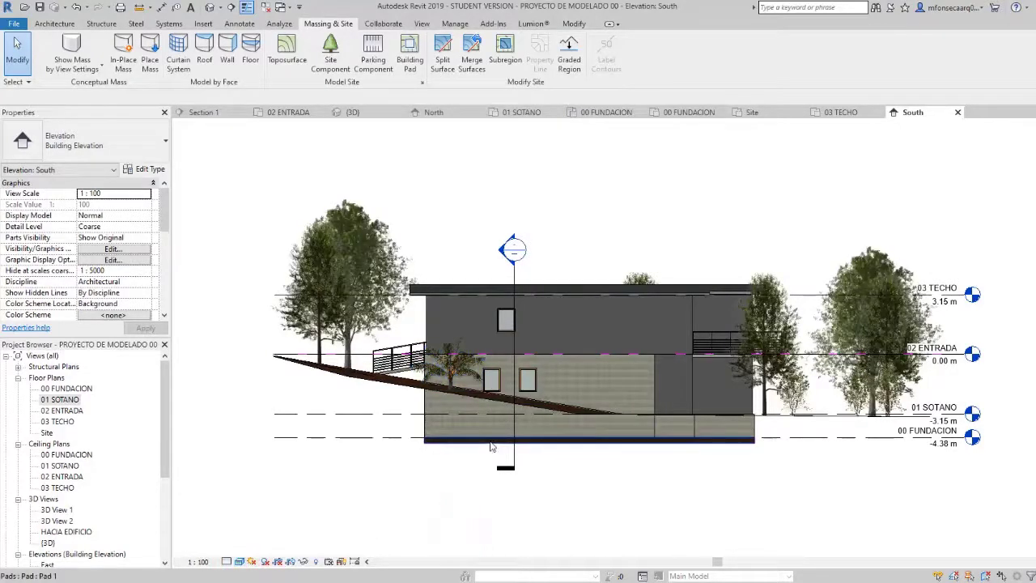
left_click(240, 560)
left_click(254, 512)
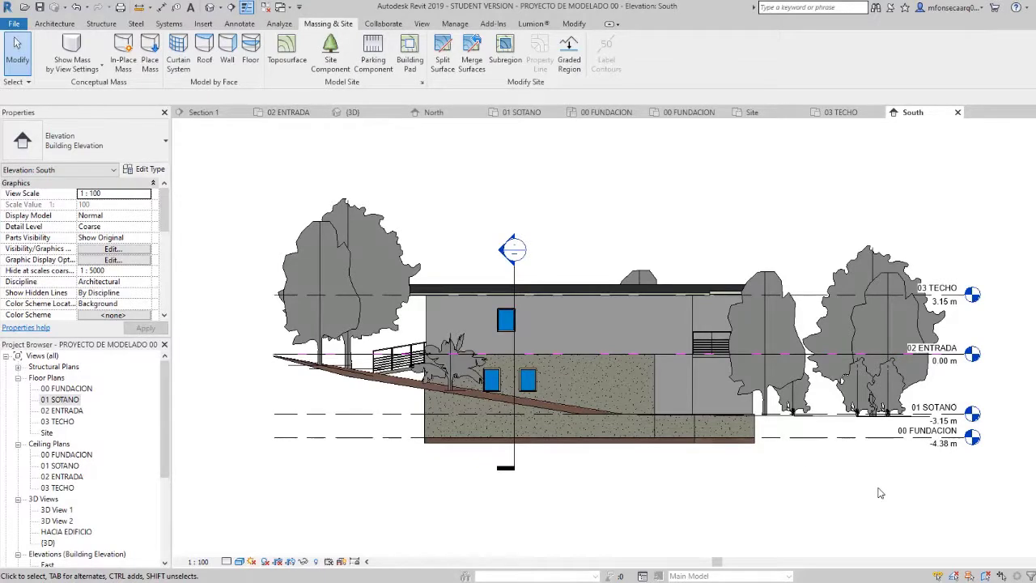
Load the M_RPC Female family from the Entourage folder through the Site Component tool.
left_click(338, 72)
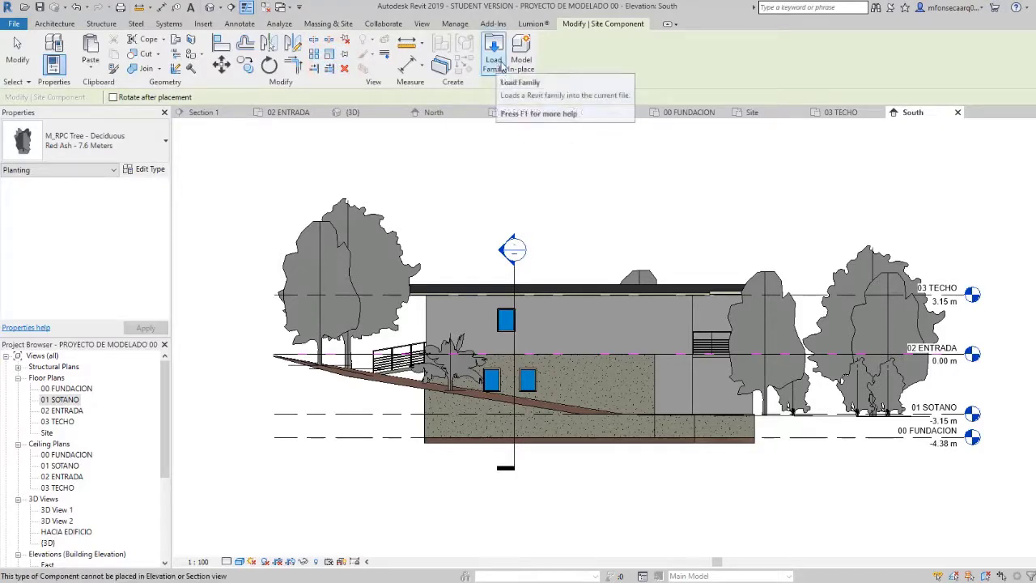
left_click(503, 65)
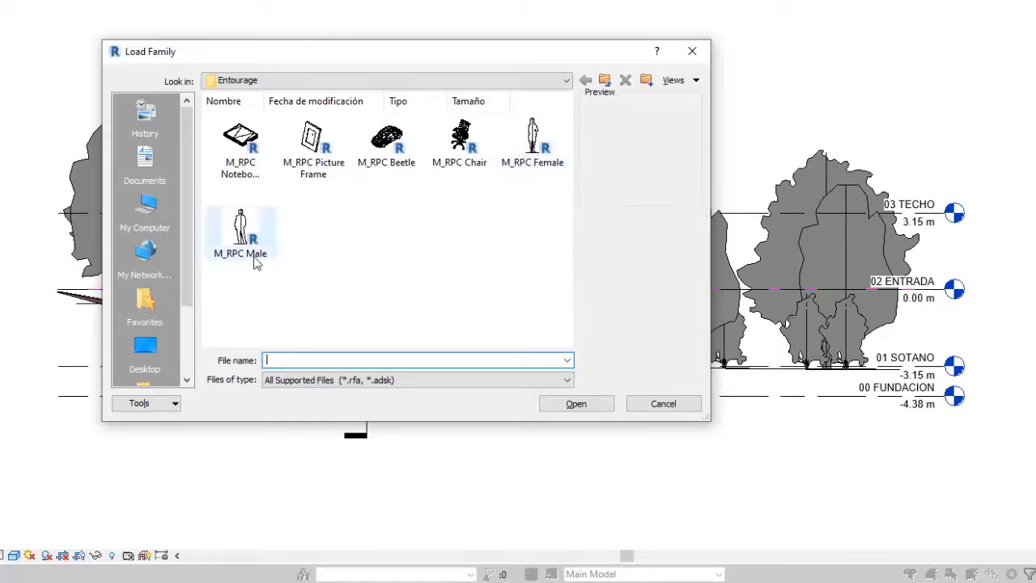
left_click(529, 154)
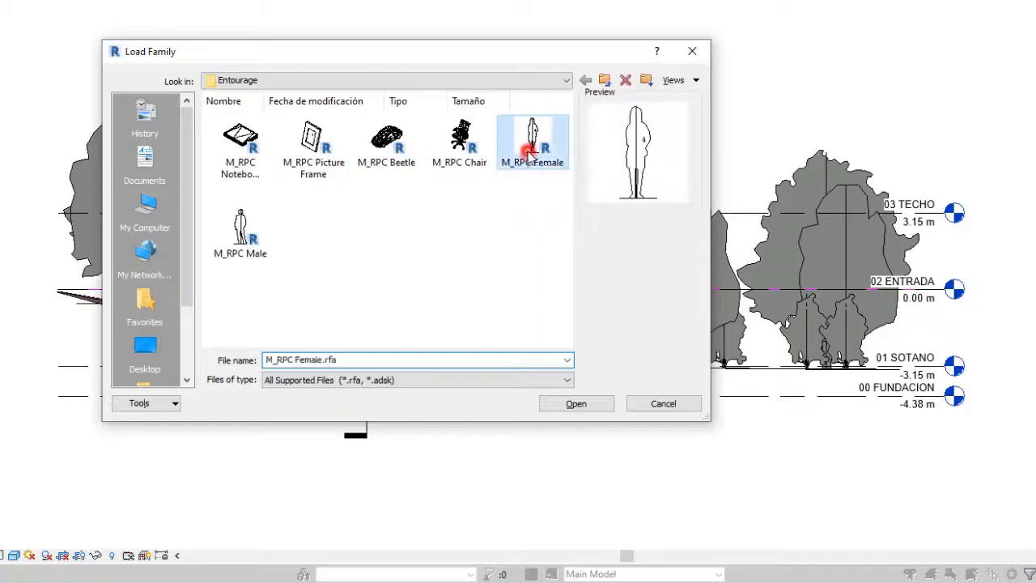
left_click(591, 407)
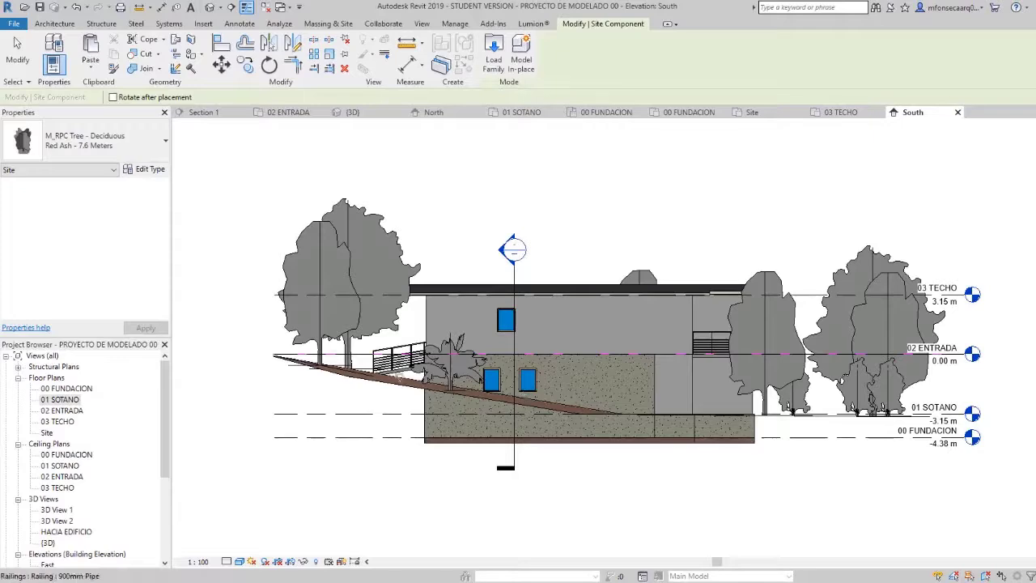
Open the 01 SOTANO floor plan and start a site component with the M_RPC Female type Cathy.
double_click(71, 400)
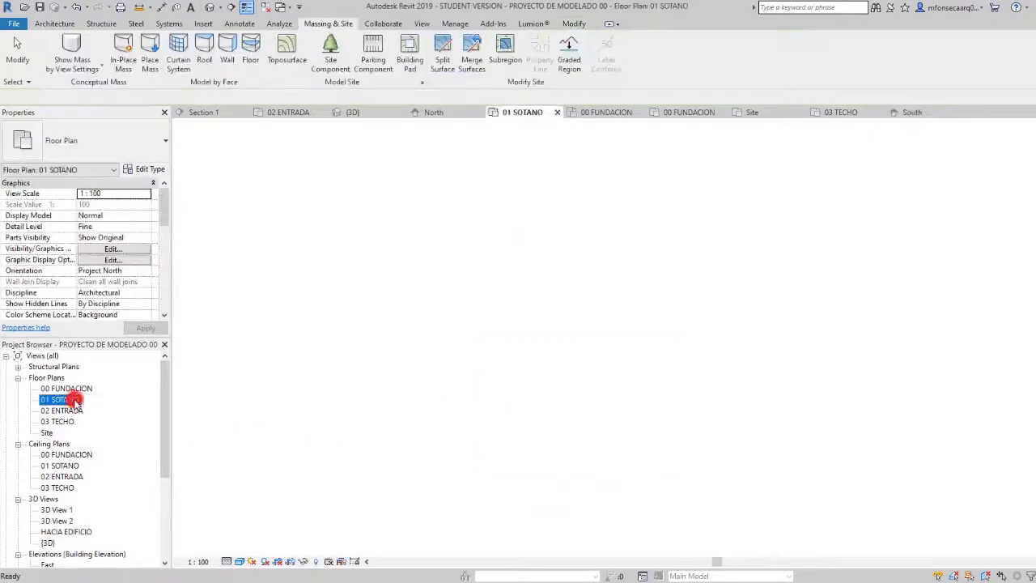
scroll(580, 461, "up", 3)
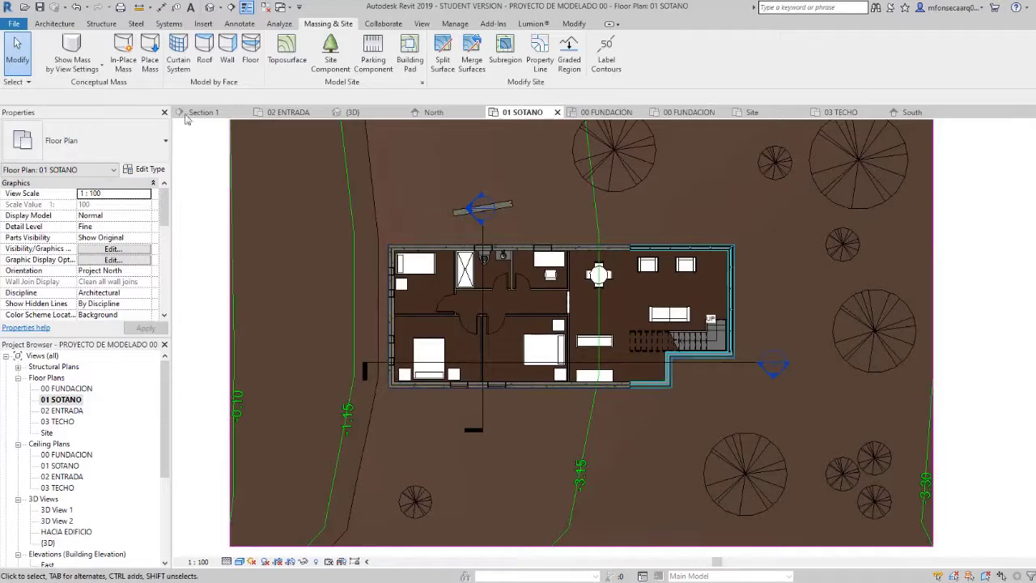
left_click(331, 55)
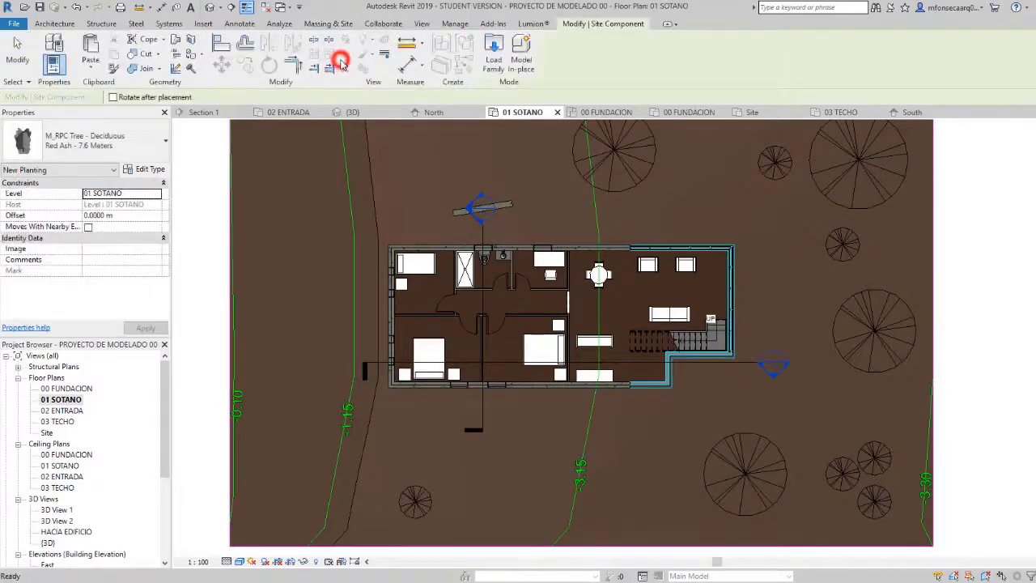
left_click(159, 148)
left_click(180, 285)
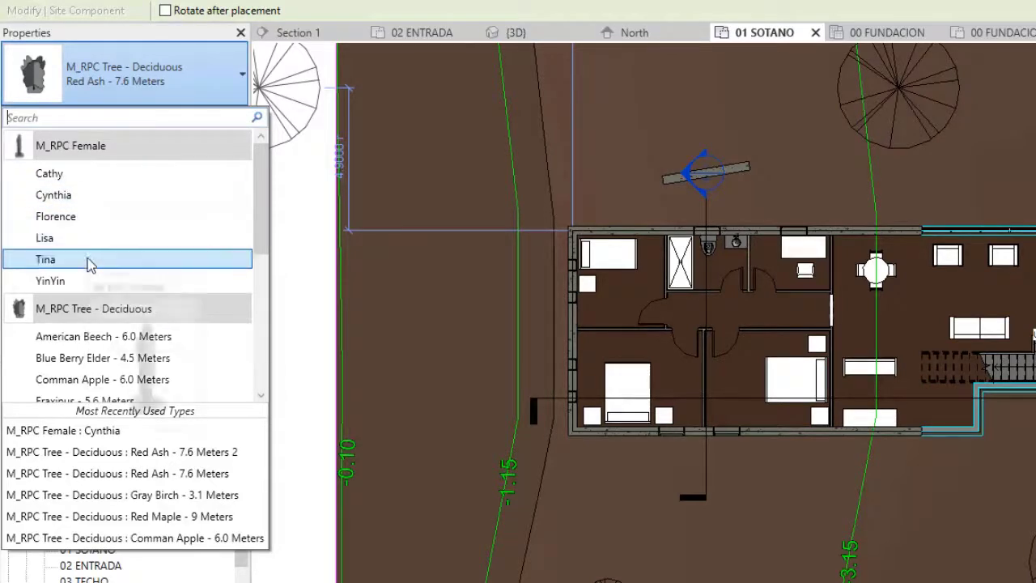
left_click(50, 173)
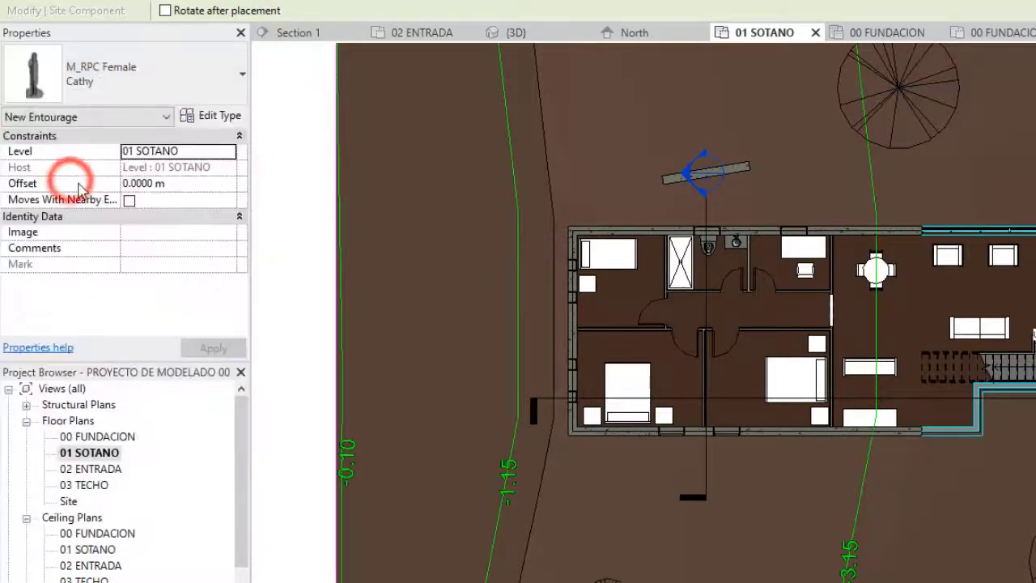
Place the Cathy figure on the terrain just outside the living room's glazed wall, end placement, and select the figure.
scroll(777, 299, "up", 3)
scroll(830, 326, "down", 3)
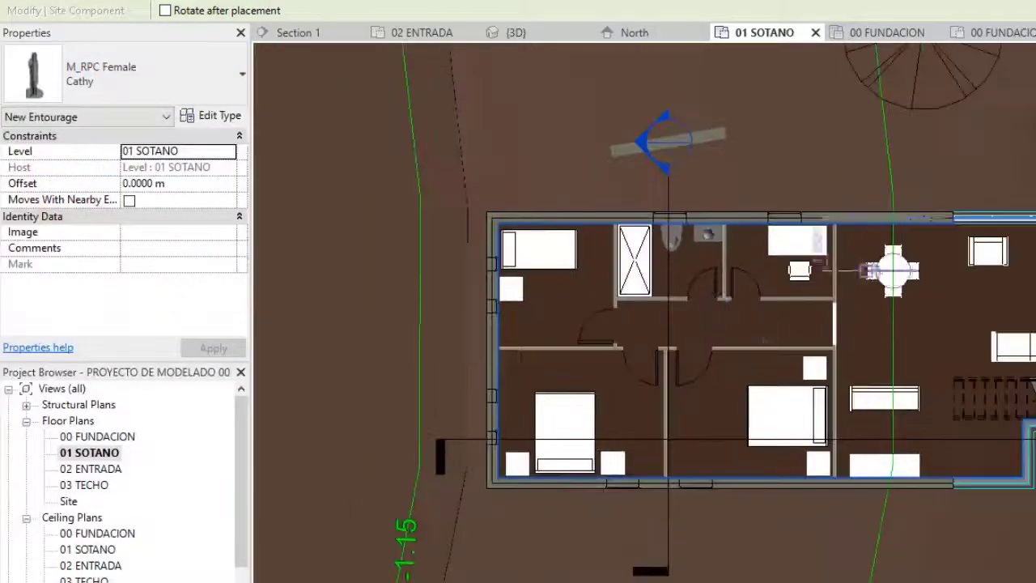
scroll(980, 243, "up", 2)
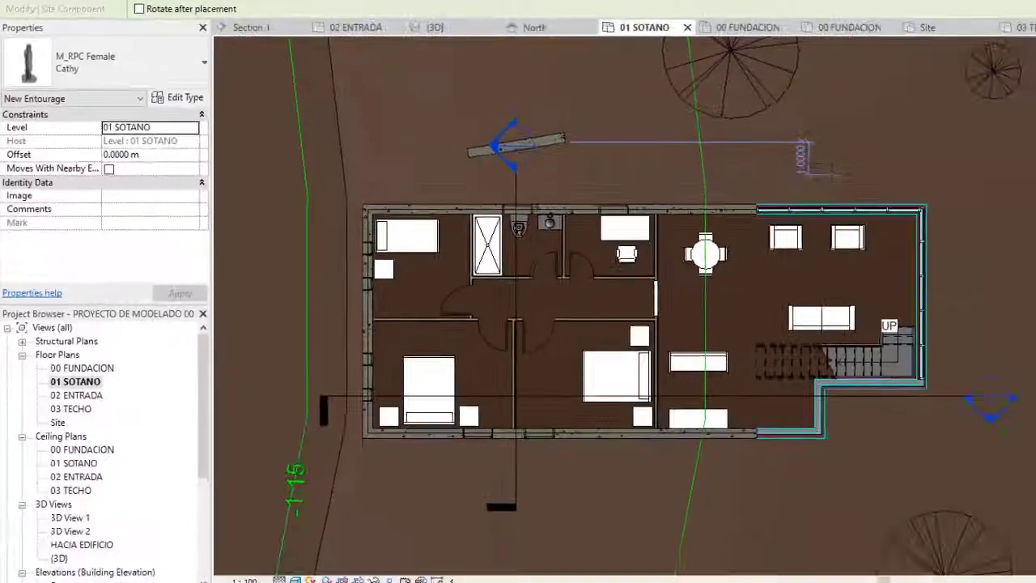
scroll(934, 201, "up", 1)
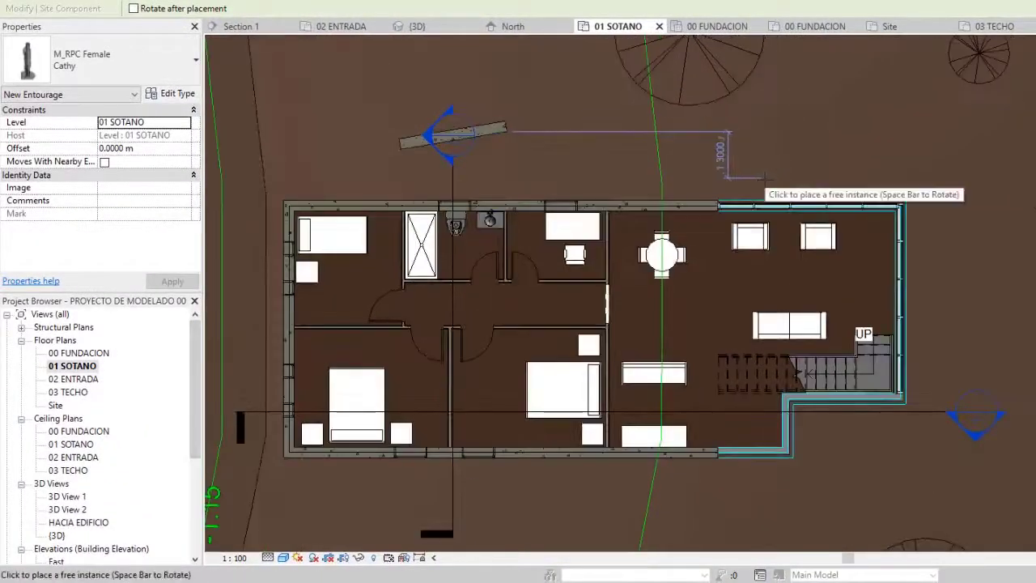
scroll(759, 181, "down", 2)
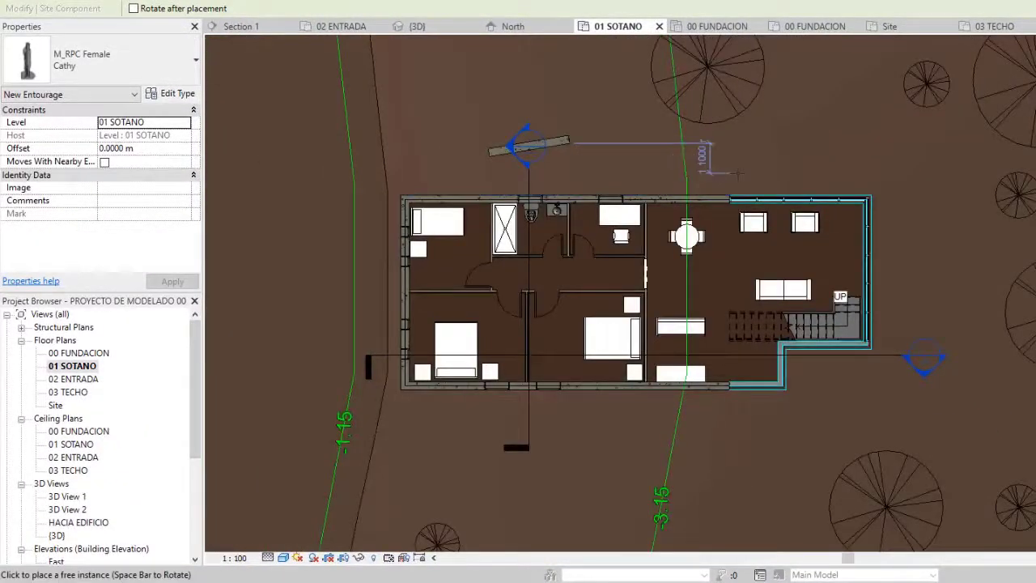
scroll(742, 172, "up", 2)
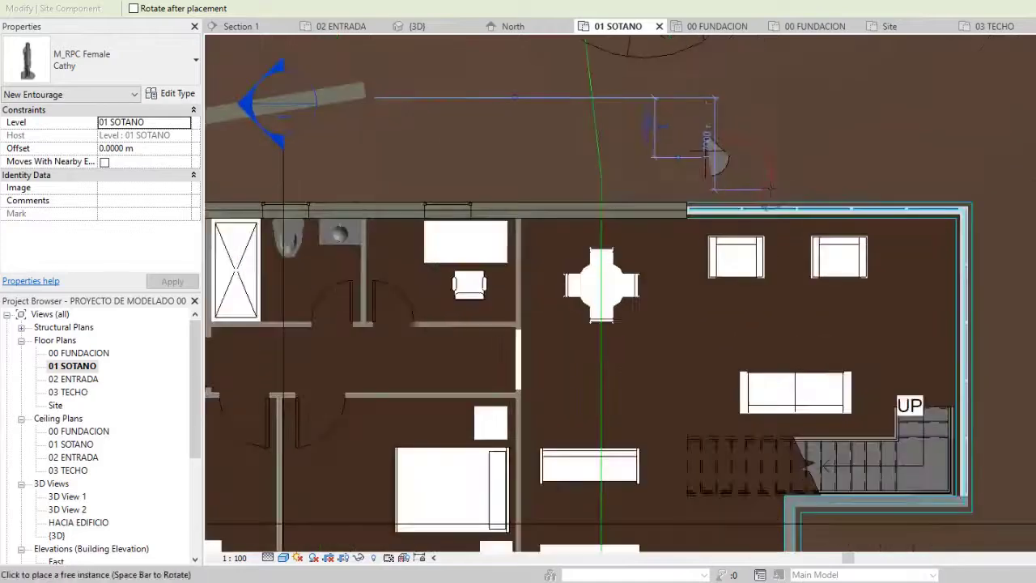
left_click(714, 159)
key("Escape")
scroll(727, 157, "up", 2)
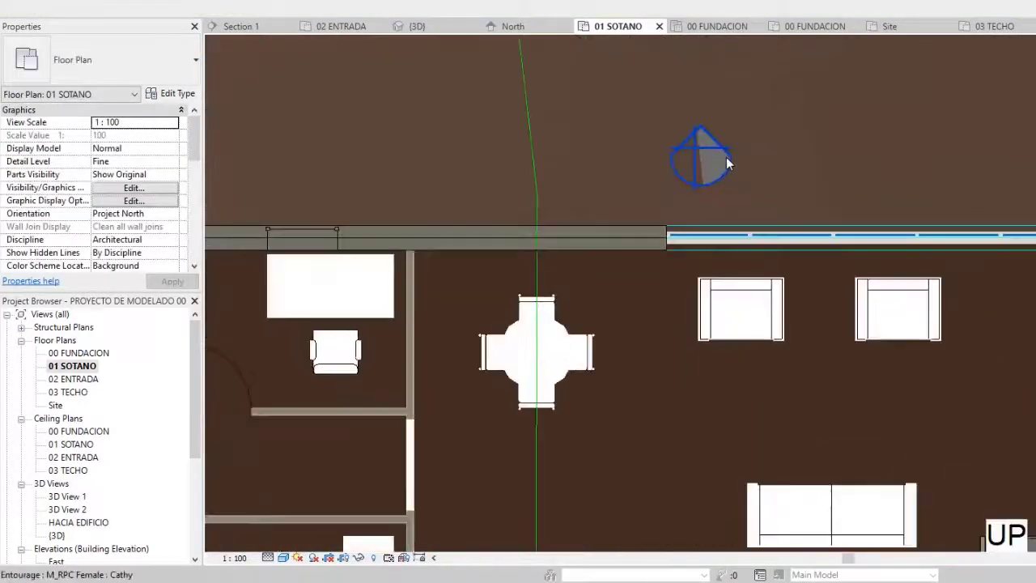
left_click(716, 159)
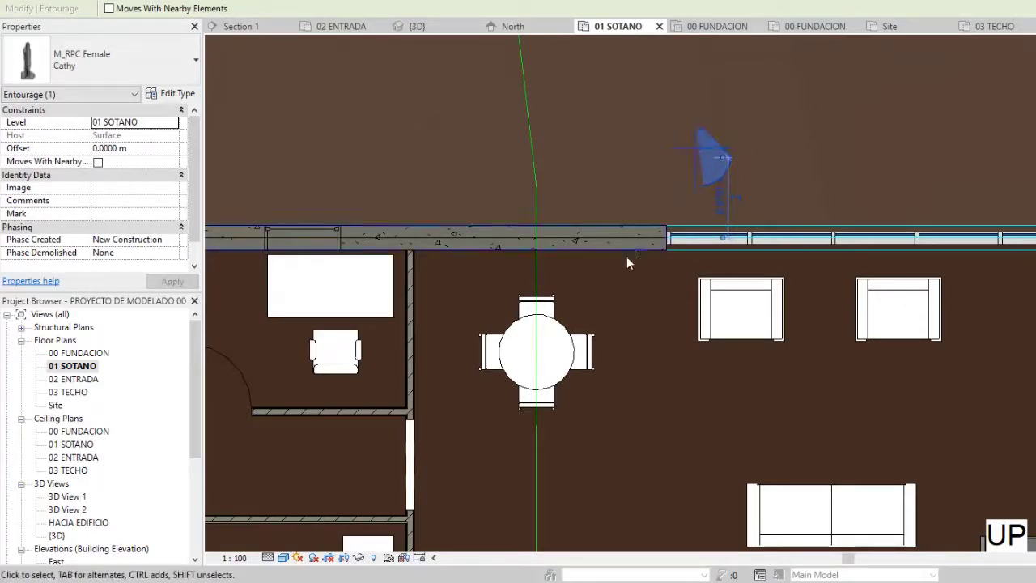
Open the North elevation from its marker in the plan and examine the figure in front of the curtain wall.
scroll(627, 262, "down", 5)
scroll(666, 357, "down", 2)
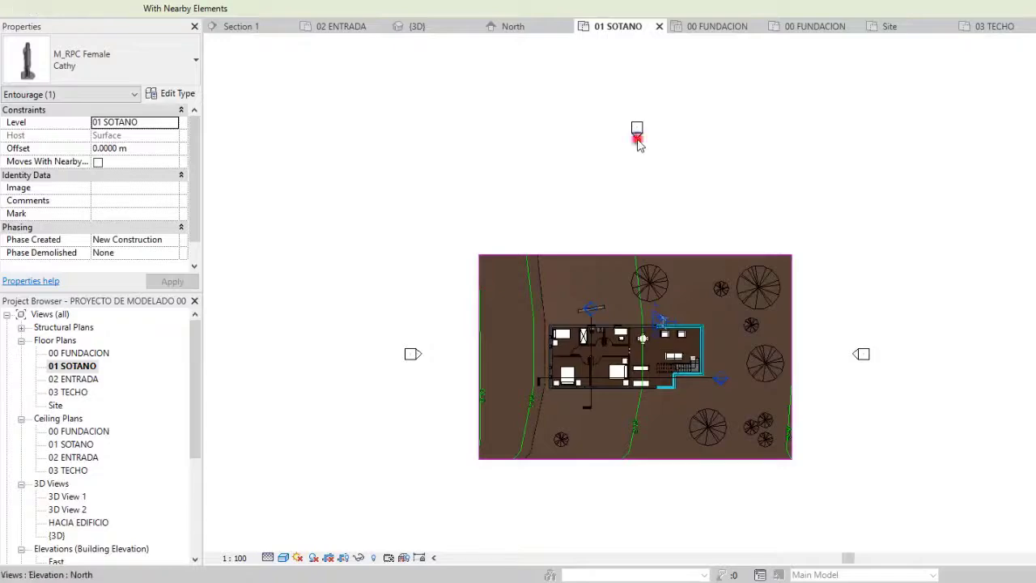
double_click(637, 136)
scroll(571, 441, "up", 6)
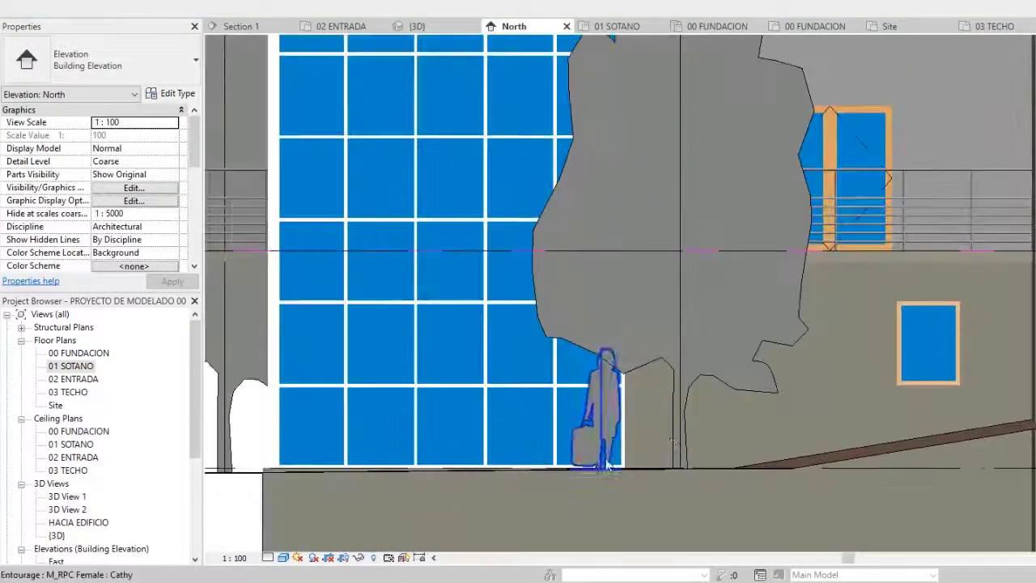
middle_click_drag(595, 476, 696, 384)
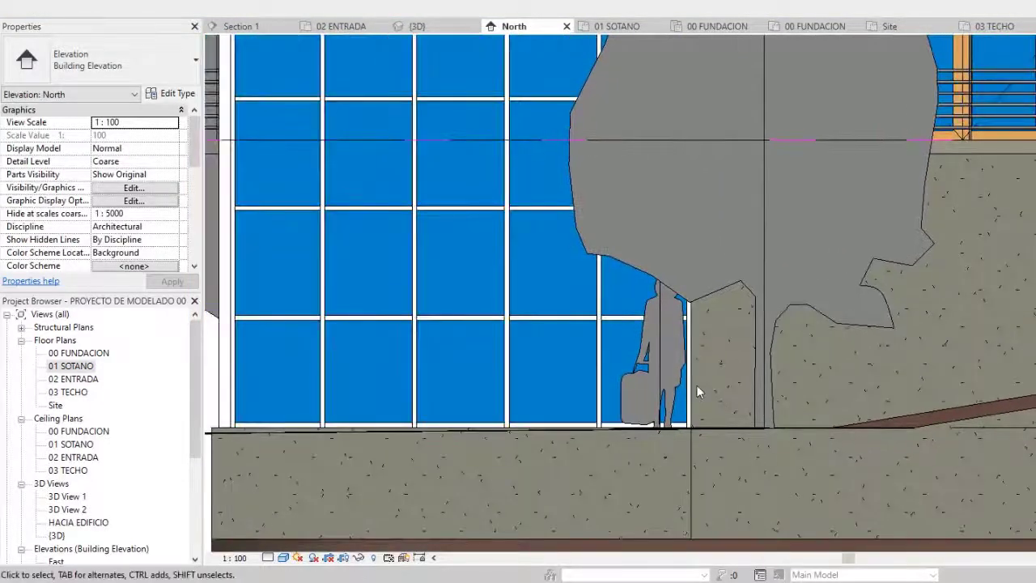
scroll(697, 384, "down", 2)
scroll(745, 346, "down", 3)
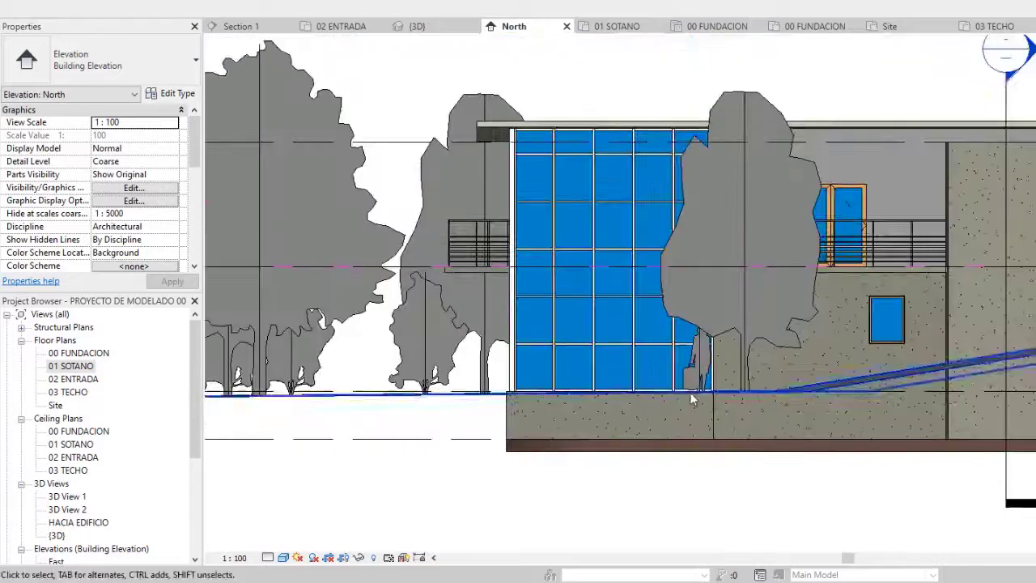
Set the North elevation's visual style to Realistic, clear the selection, and view the female figure up close.
left_click(696, 372)
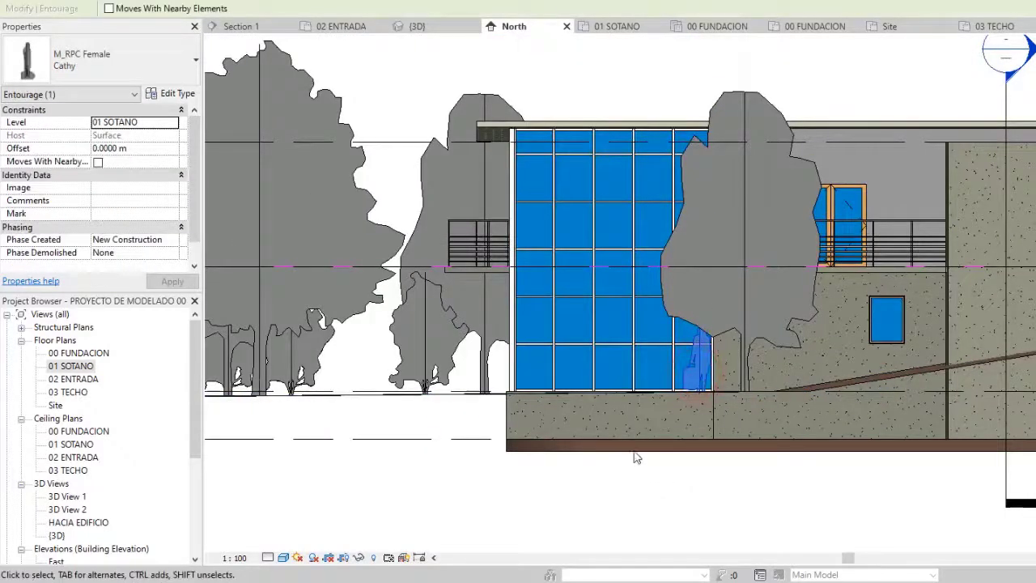
left_click(283, 558)
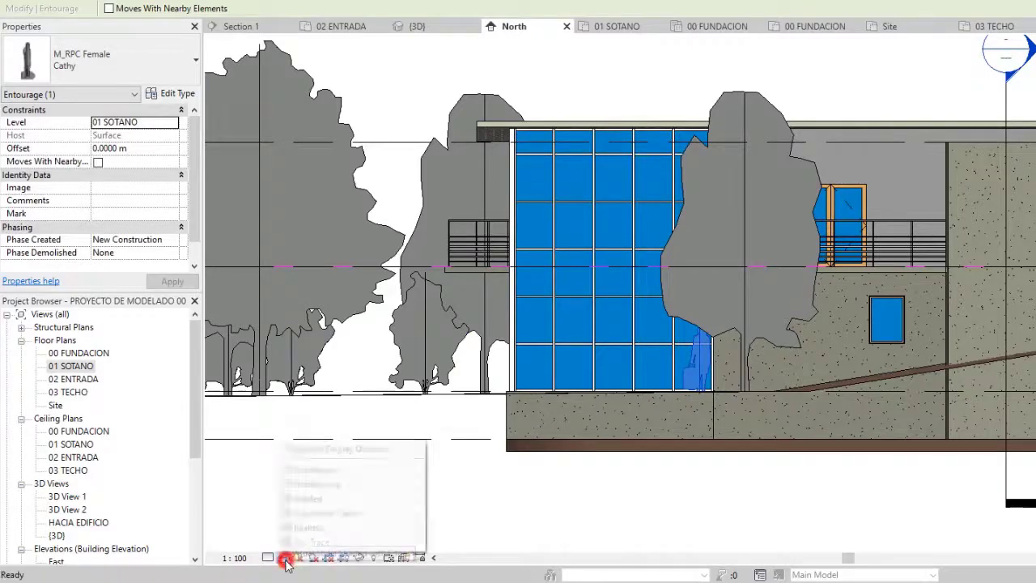
left_click(295, 529)
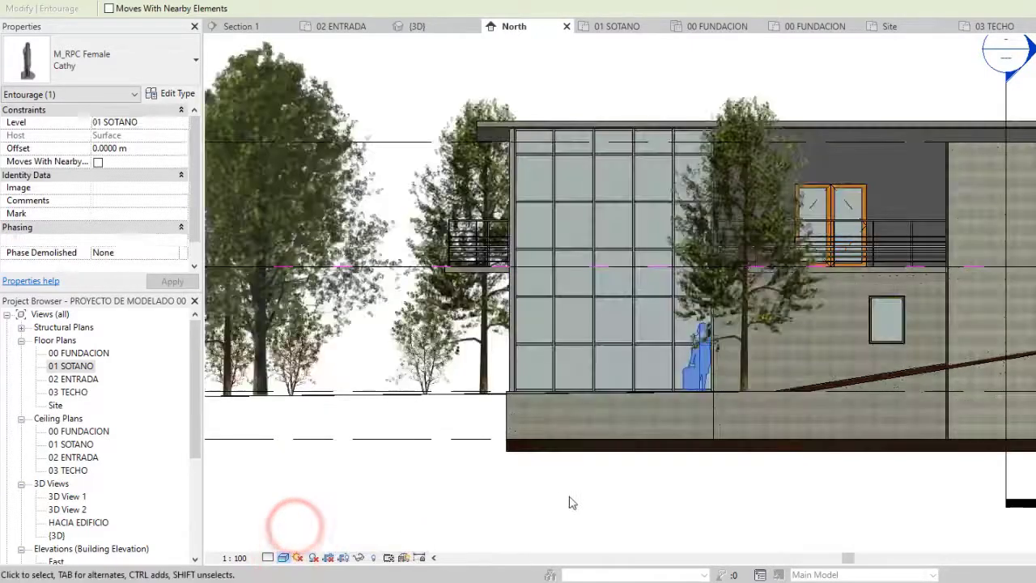
left_click(582, 515)
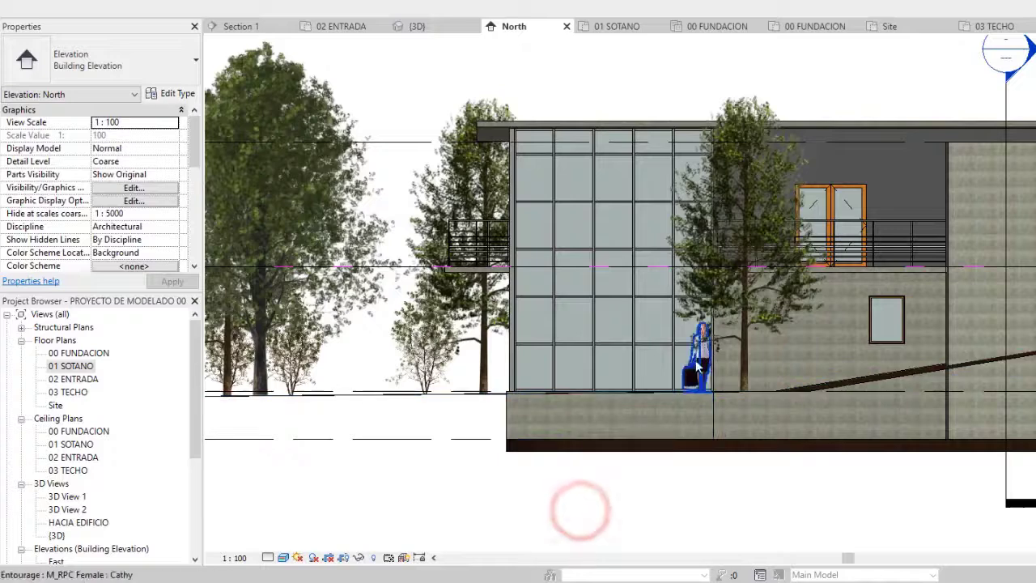
scroll(664, 354, "up", 5)
scroll(688, 417, "down", 1)
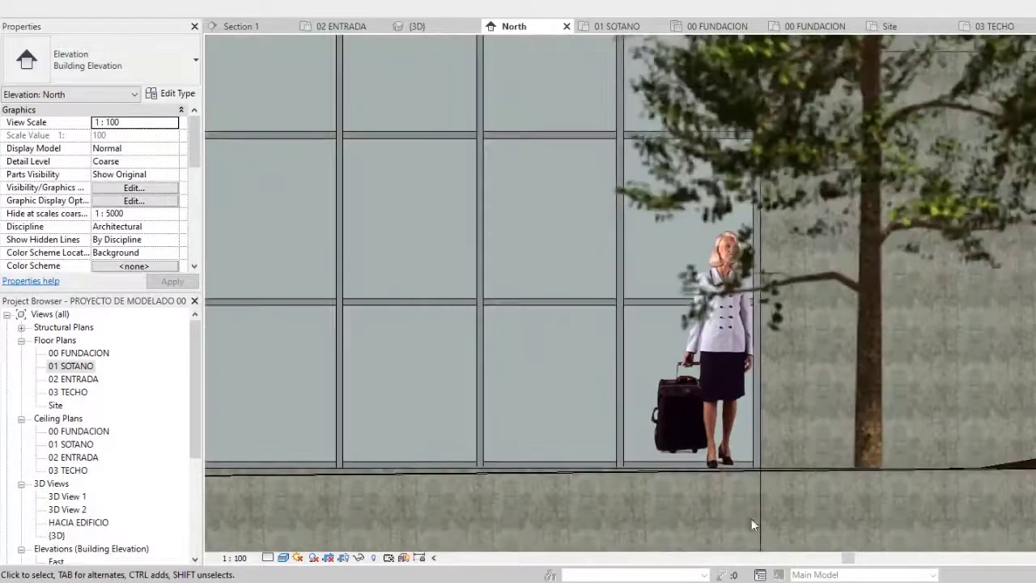
Change the female figure in the North elevation to the M_RPC Female type Cynthia.
left_click(746, 332)
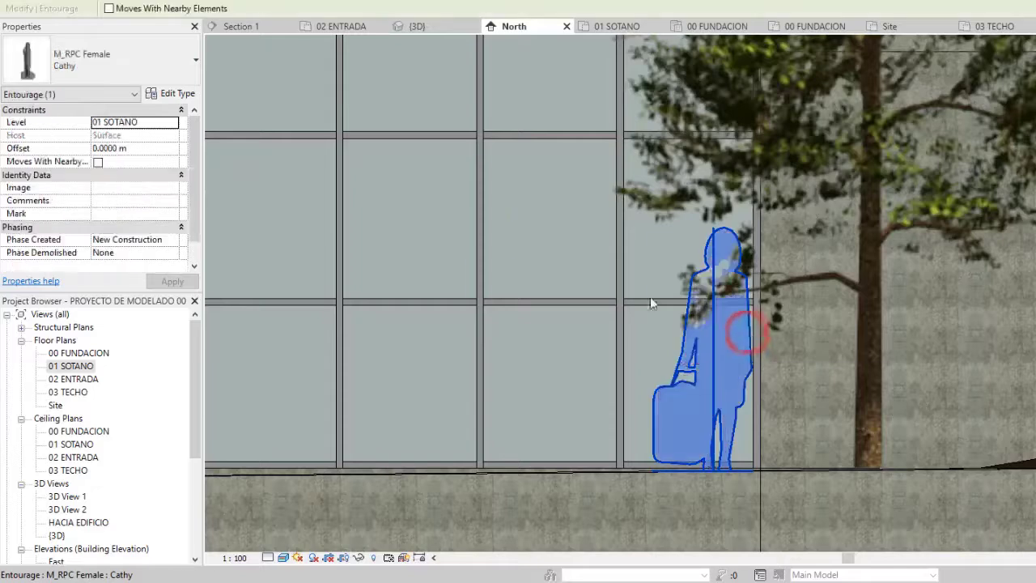
left_click(195, 60)
left_click(102, 159)
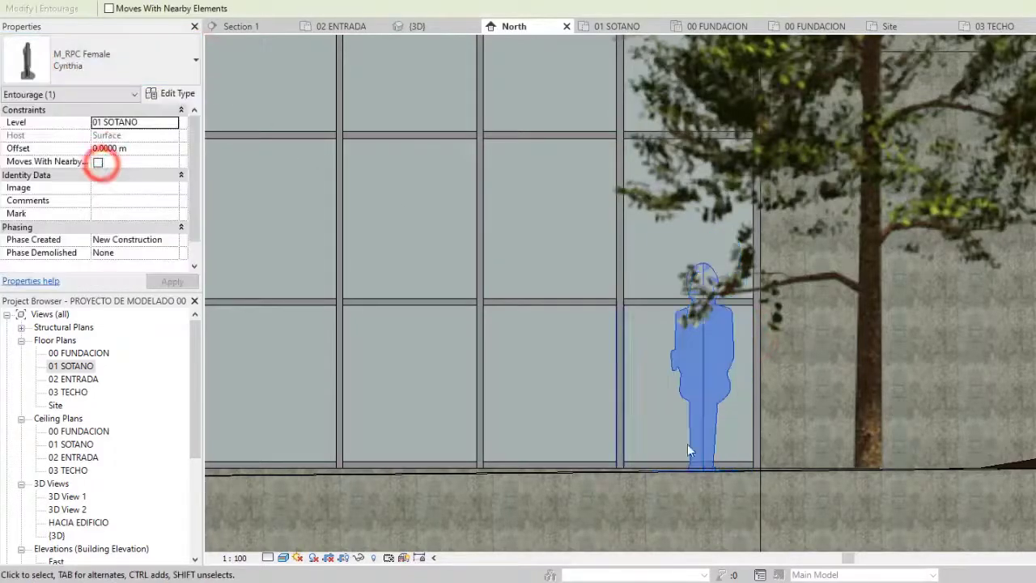
Change the female figure by the curtain wall to the M_RPC Female type YinYin and clear the selection.
left_click(778, 461)
left_click(711, 425)
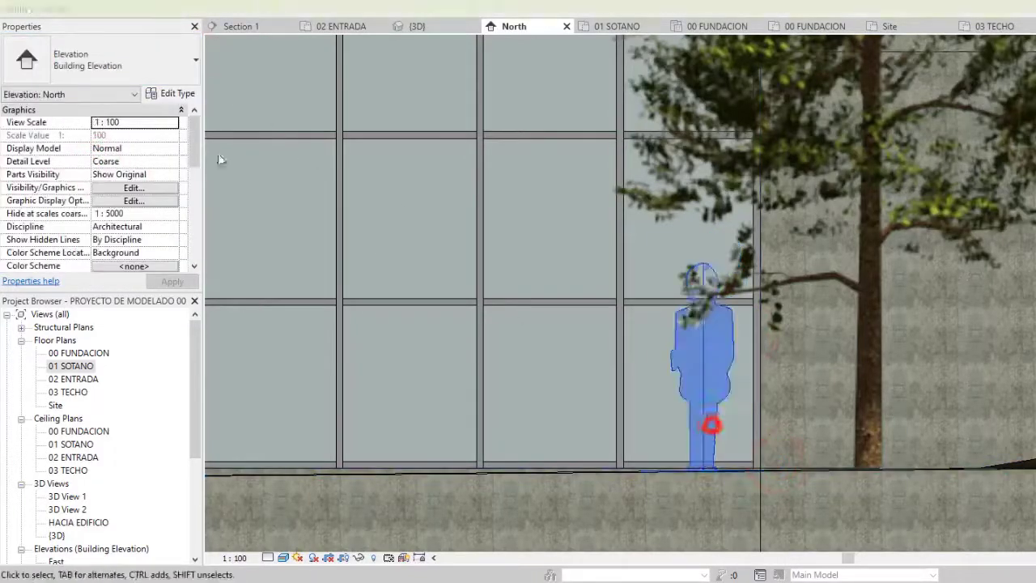
left_click(157, 60)
left_click(103, 225)
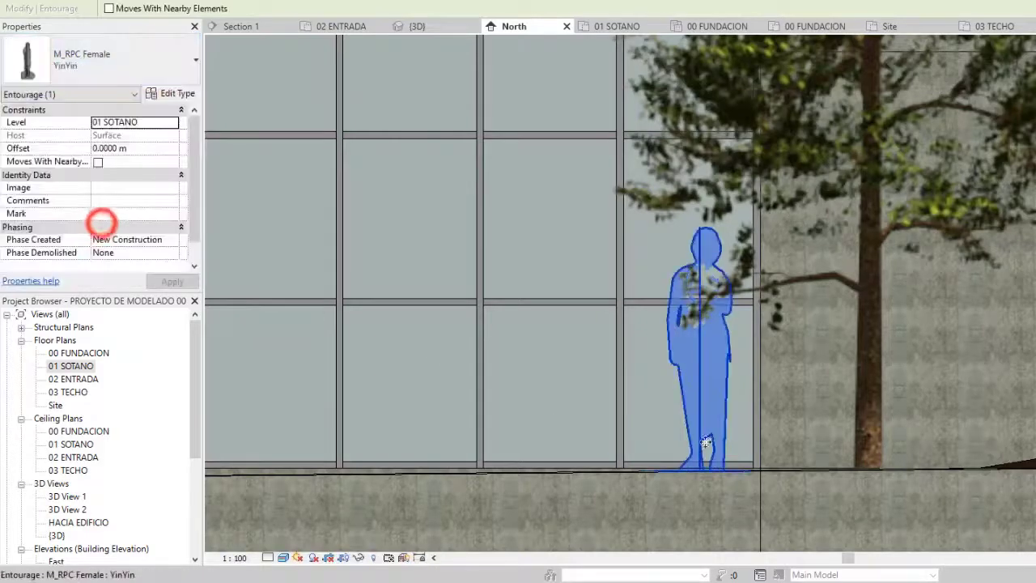
left_click(771, 499)
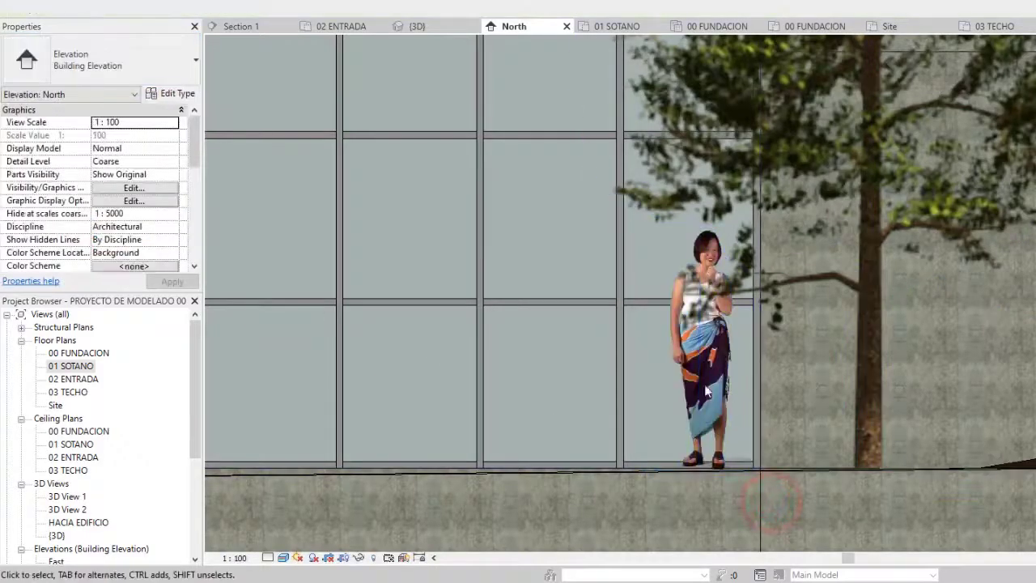
Examine the figure against the whole facade and look at the render appearance assigned to its YinYin type.
scroll(706, 392, "down", 3)
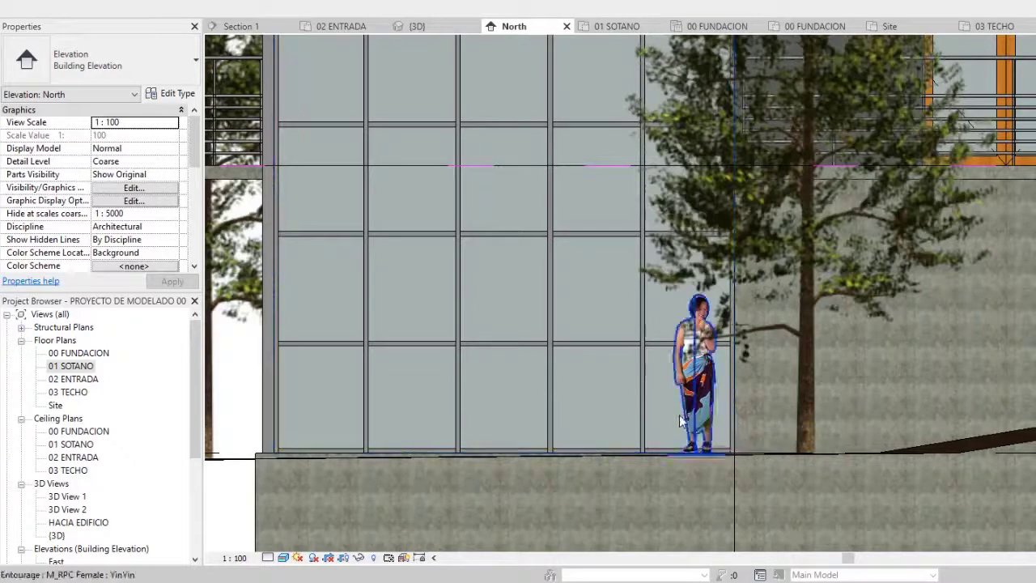
scroll(640, 415, "down", 4)
scroll(567, 389, "down", 1)
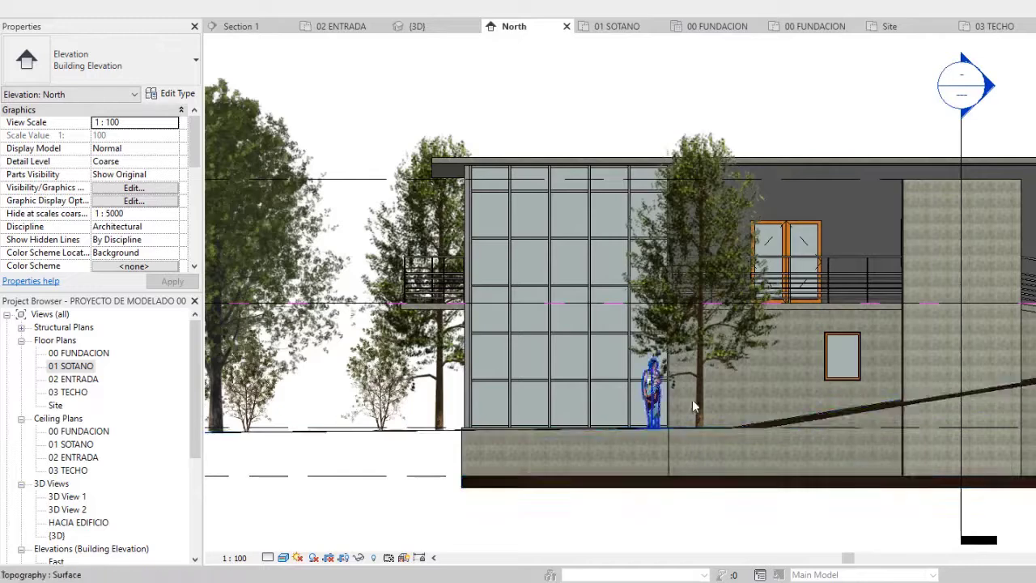
scroll(646, 411, "up", 4)
scroll(654, 415, "up", 1)
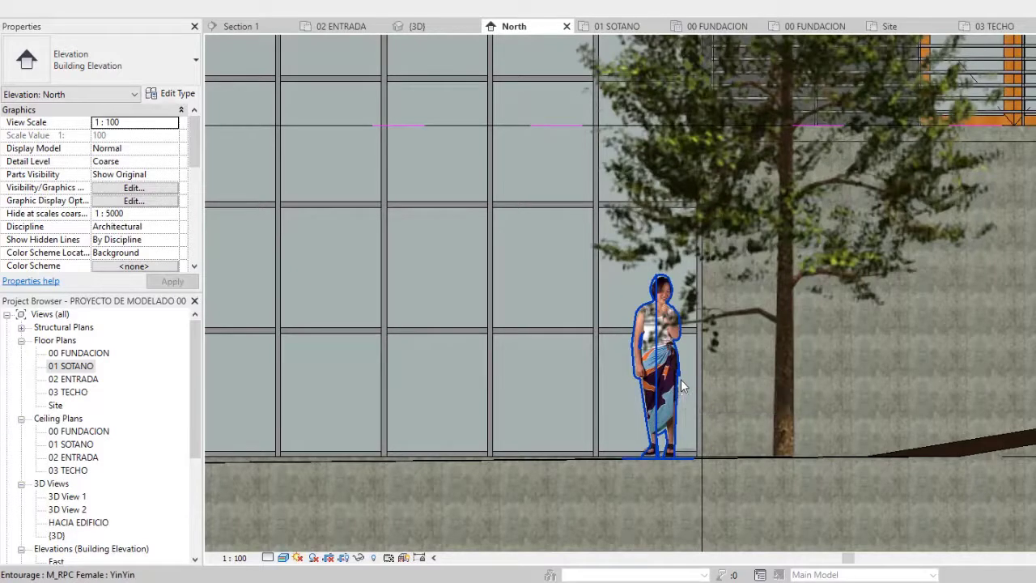
left_click(679, 385)
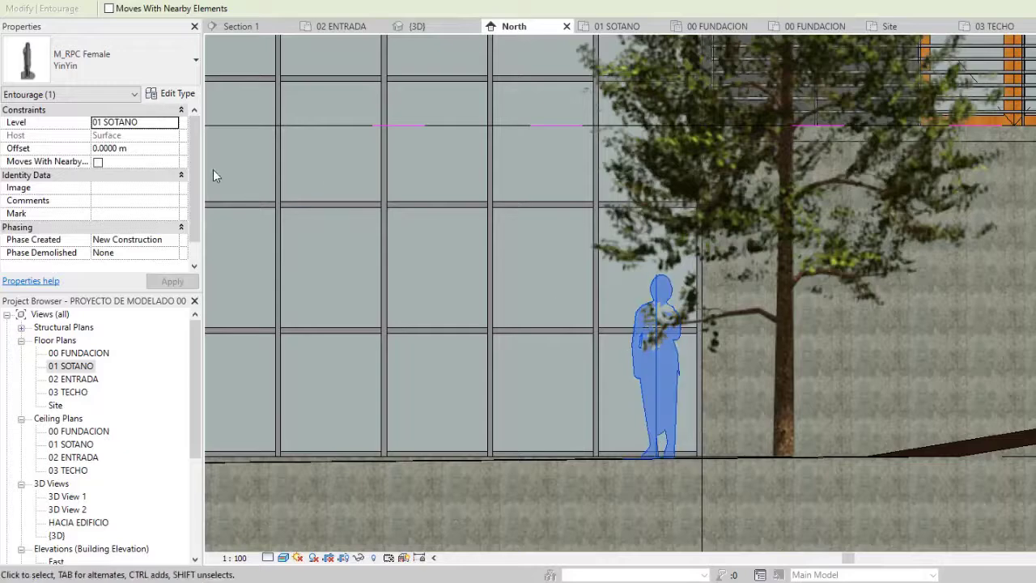
left_click(170, 95)
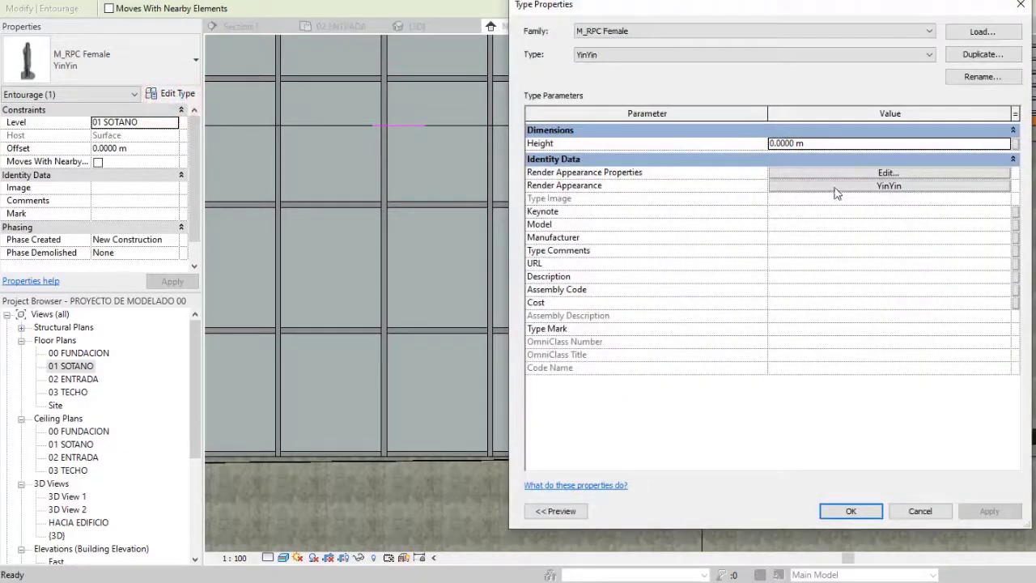
left_click(837, 190)
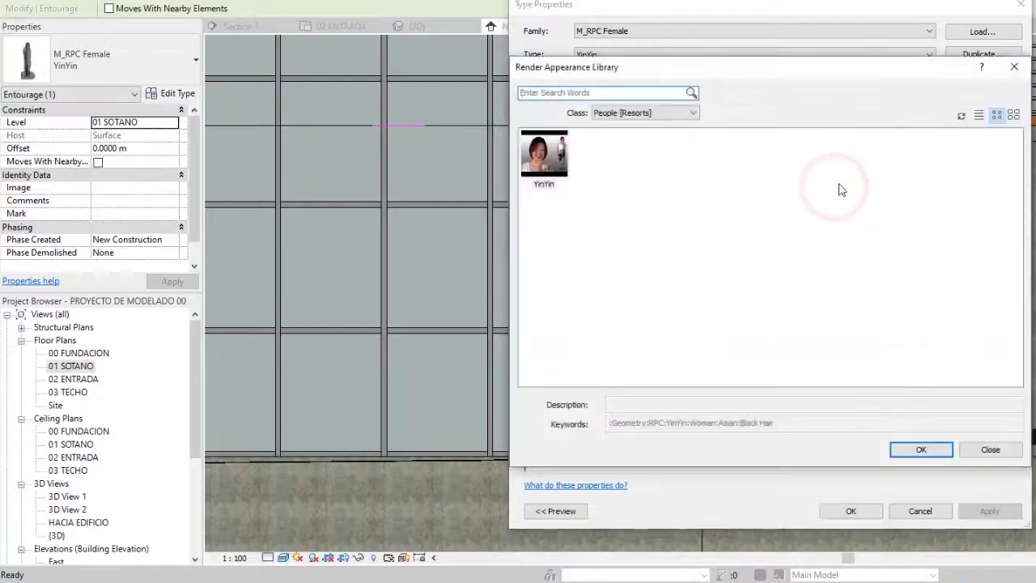
left_click(1004, 68)
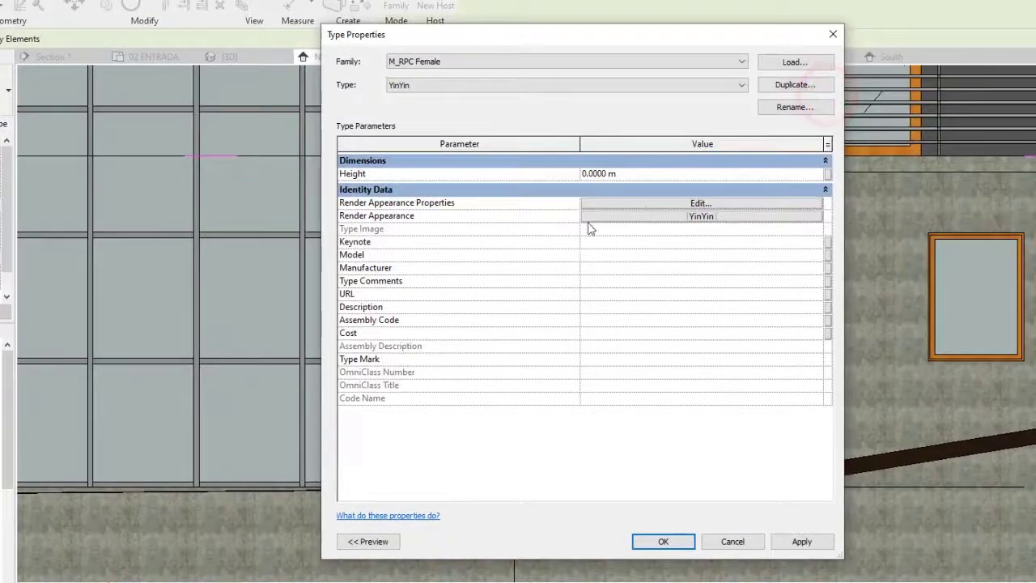
Set the YinYin type's render appearance to Alex from the People [Casual] class, apply it, and clear the selection.
left_click(648, 216)
left_click(506, 143)
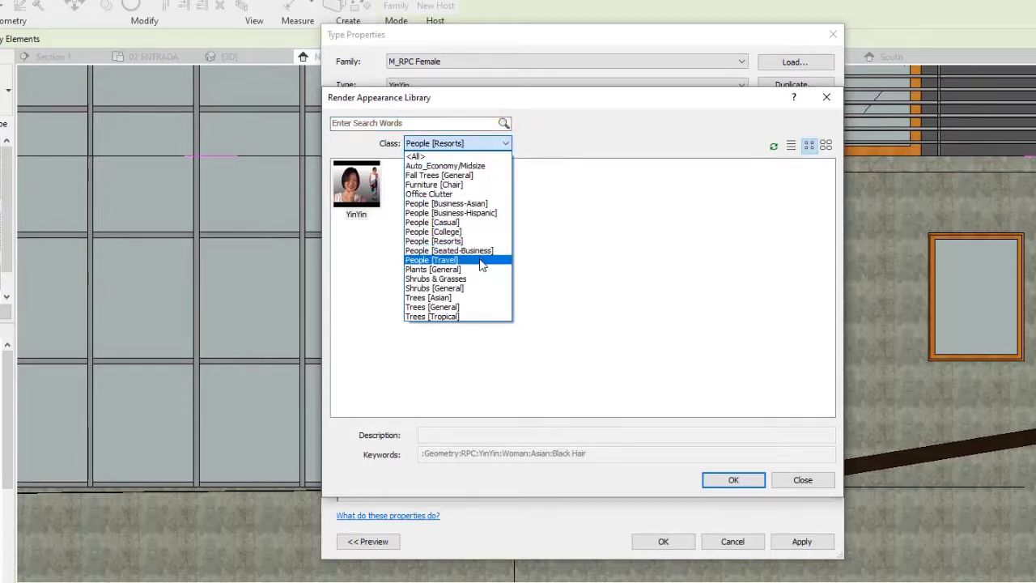
left_click(477, 223)
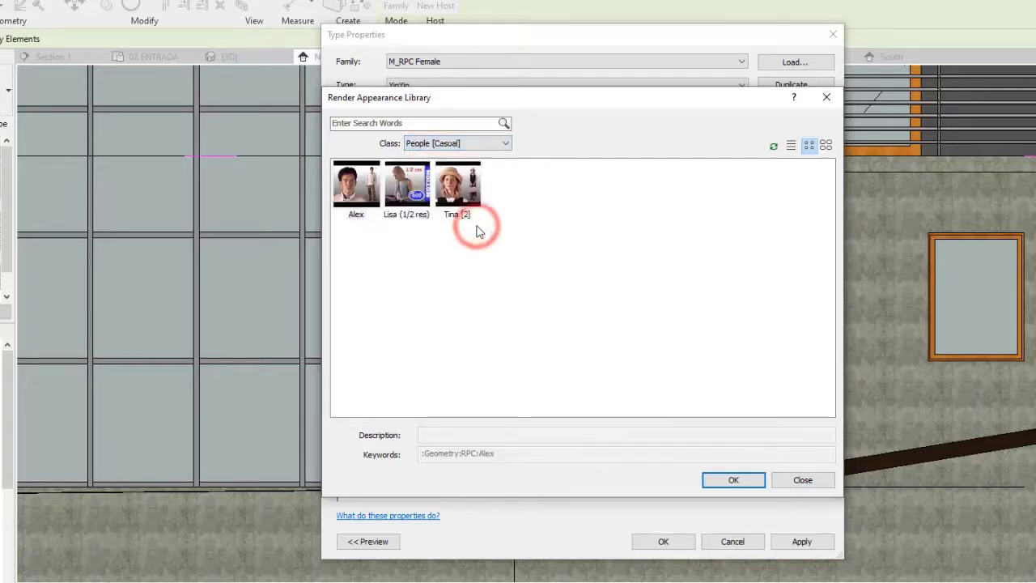
left_click(362, 192)
left_click(720, 481)
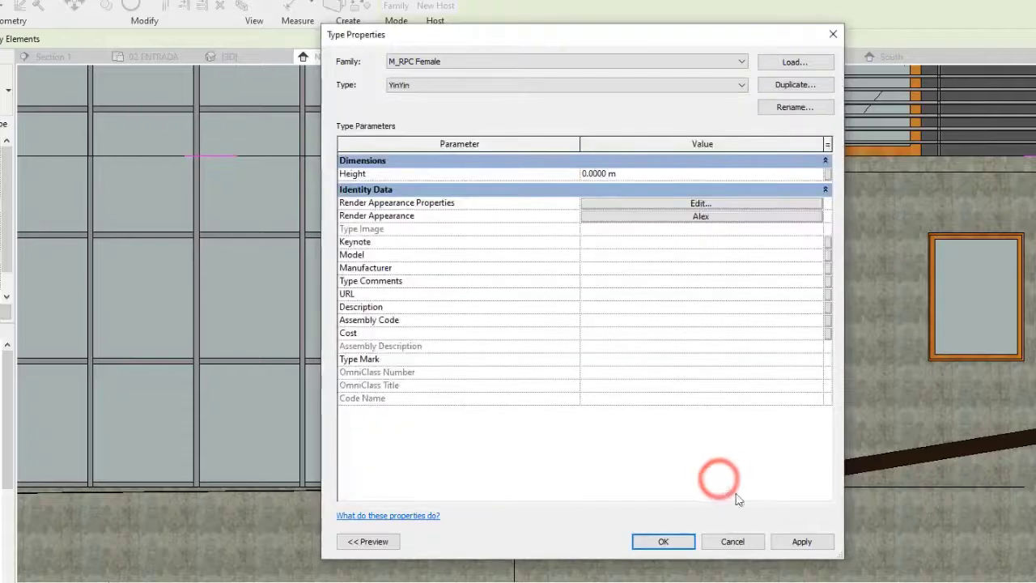
left_click(796, 539)
left_click(677, 542)
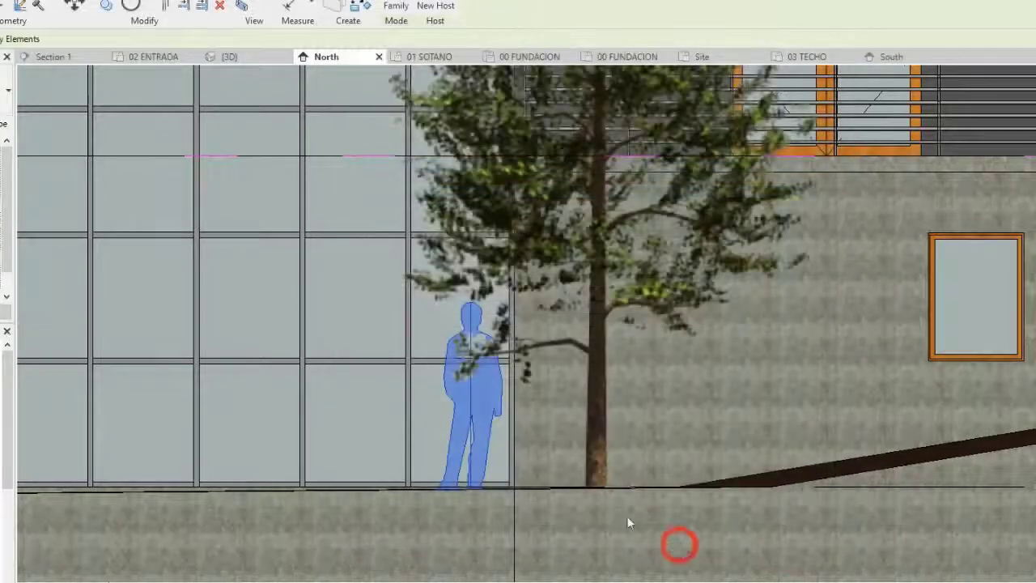
left_click(525, 441)
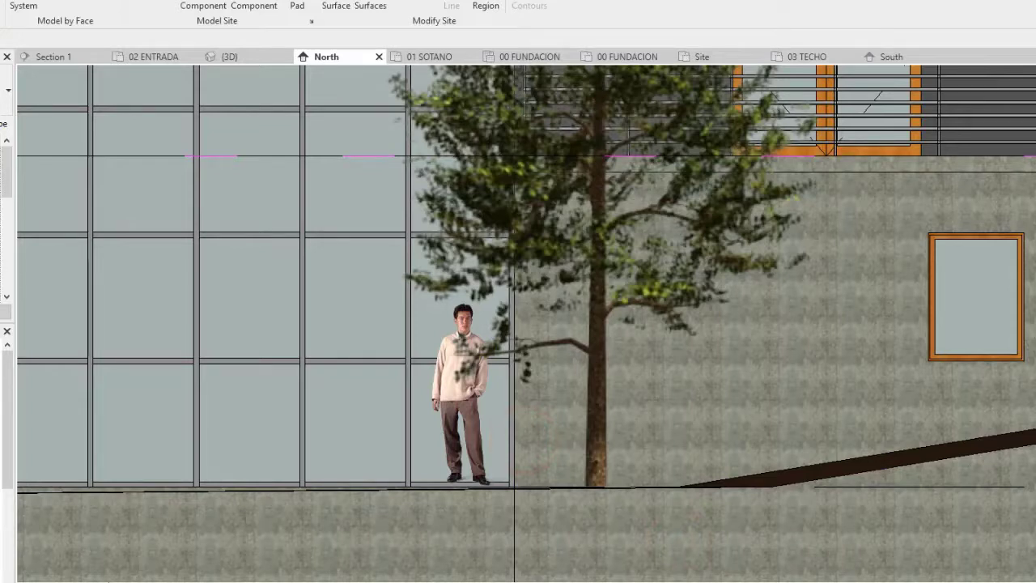
Compare the figure's selection silhouette with its realistic image in the North elevation.
left_click(460, 442)
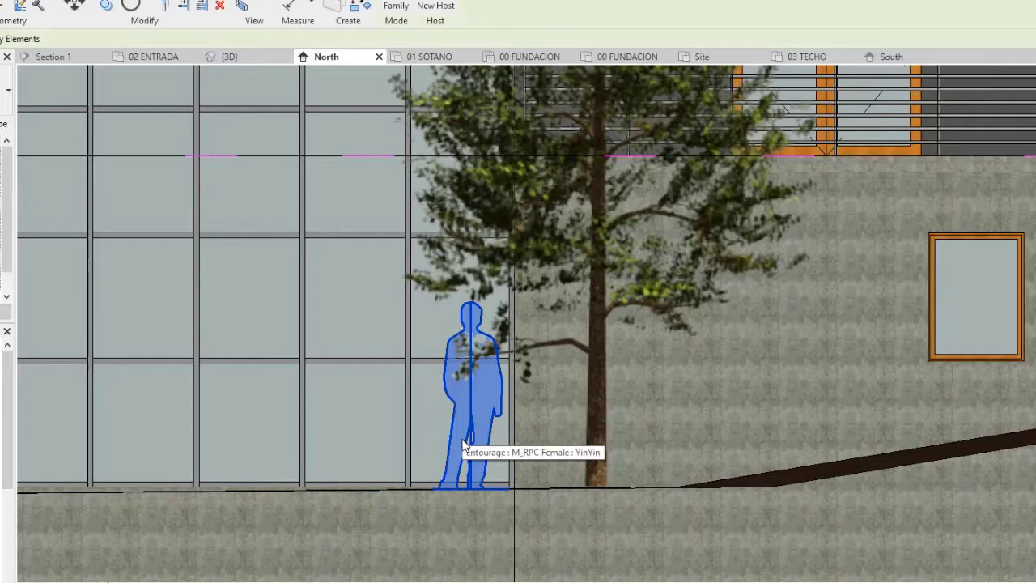
left_click(524, 523)
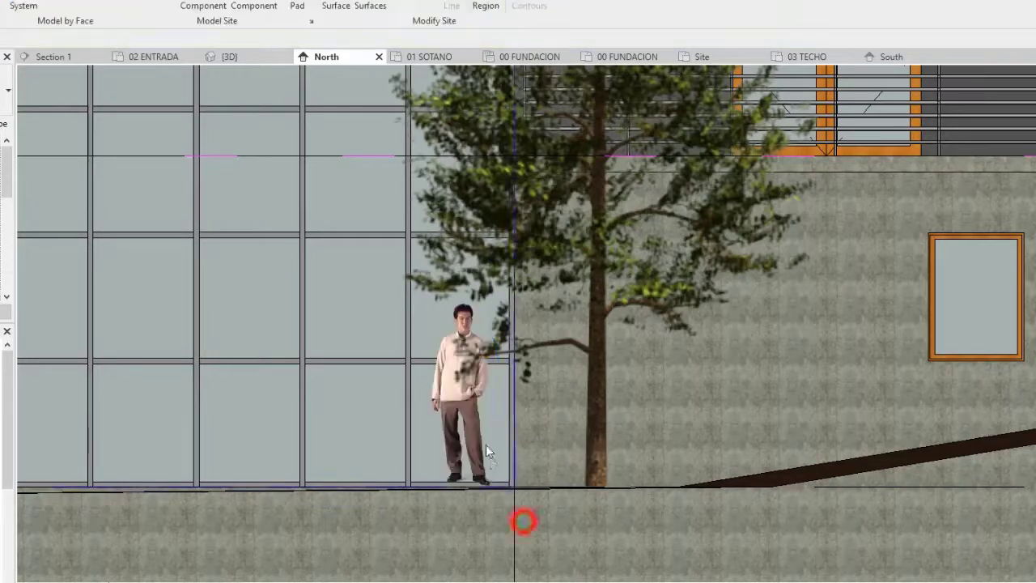
left_click(477, 424)
left_click(573, 536)
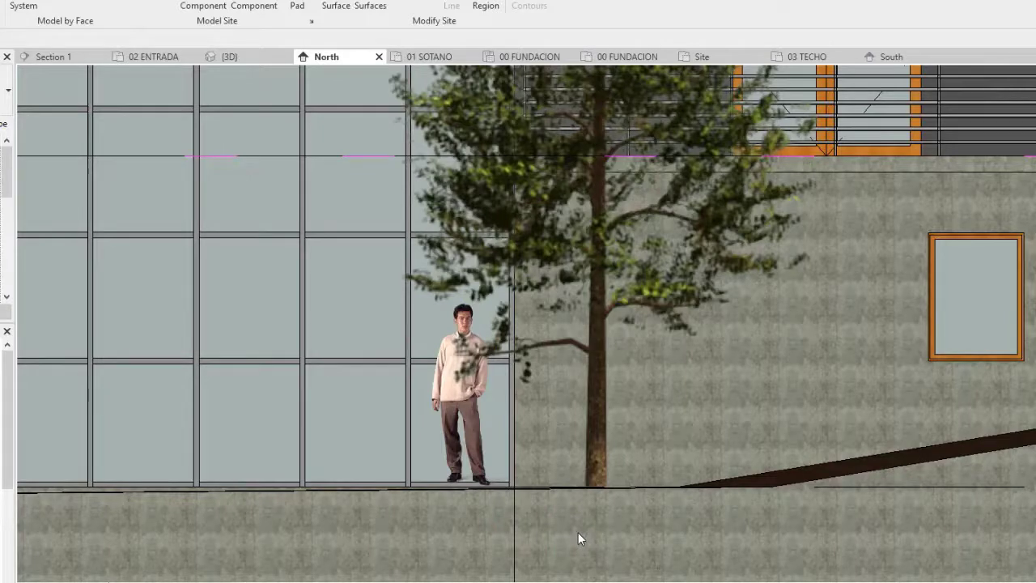
scroll(555, 495, "down", 3)
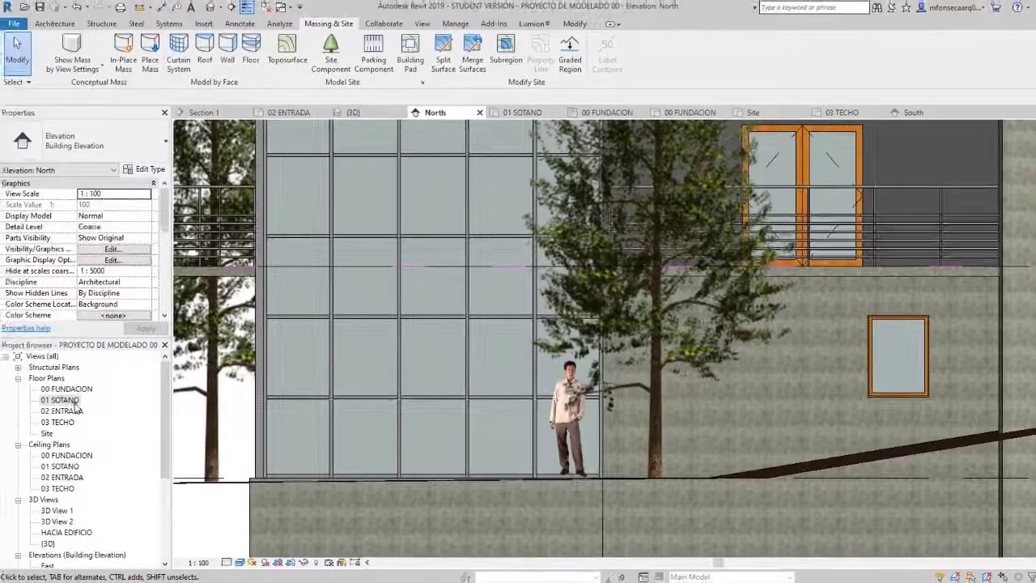
Open the 01 SOTANO floor plan and hide the figure outside the living room's glazed wall in that view.
double_click(63, 401)
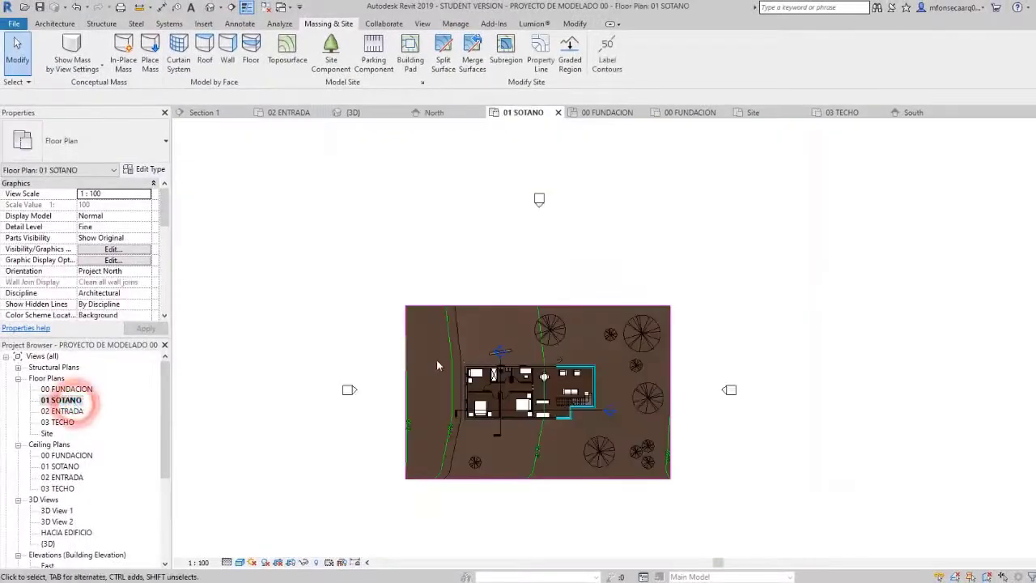
scroll(611, 370, "up", 5)
scroll(611, 370, "up", 2)
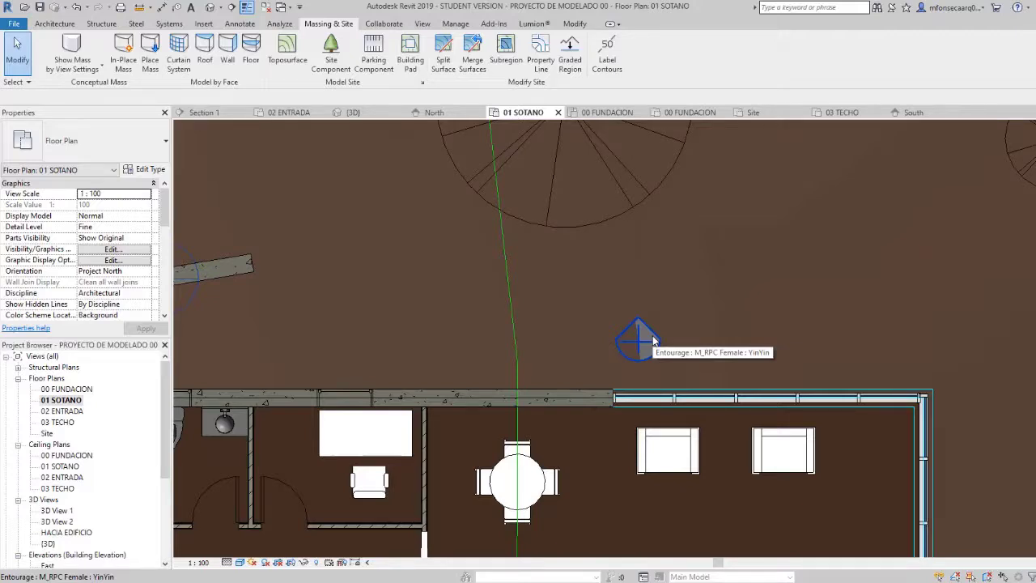
scroll(625, 376, "down", 2)
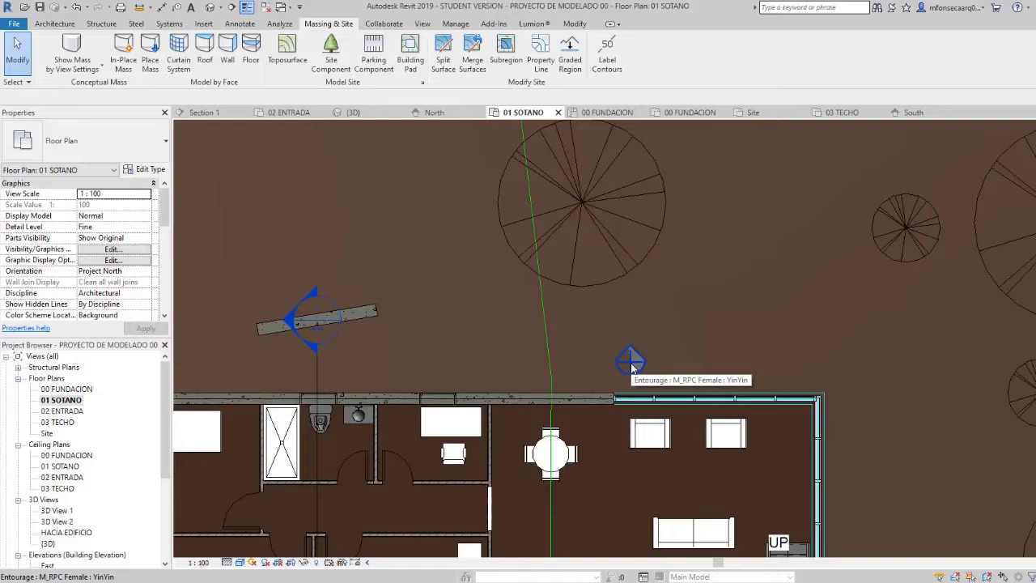
left_click(632, 365)
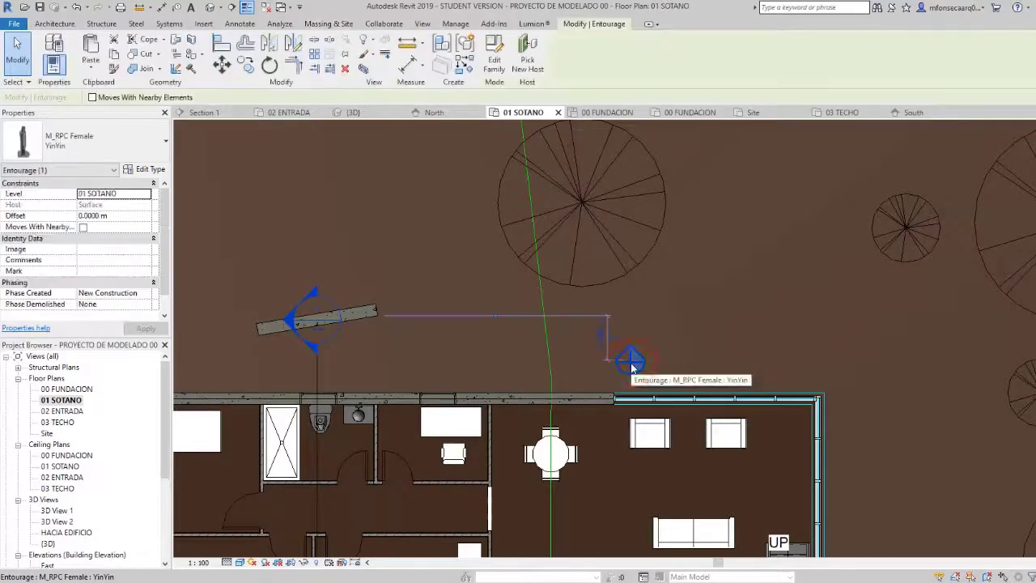
right_click(632, 366)
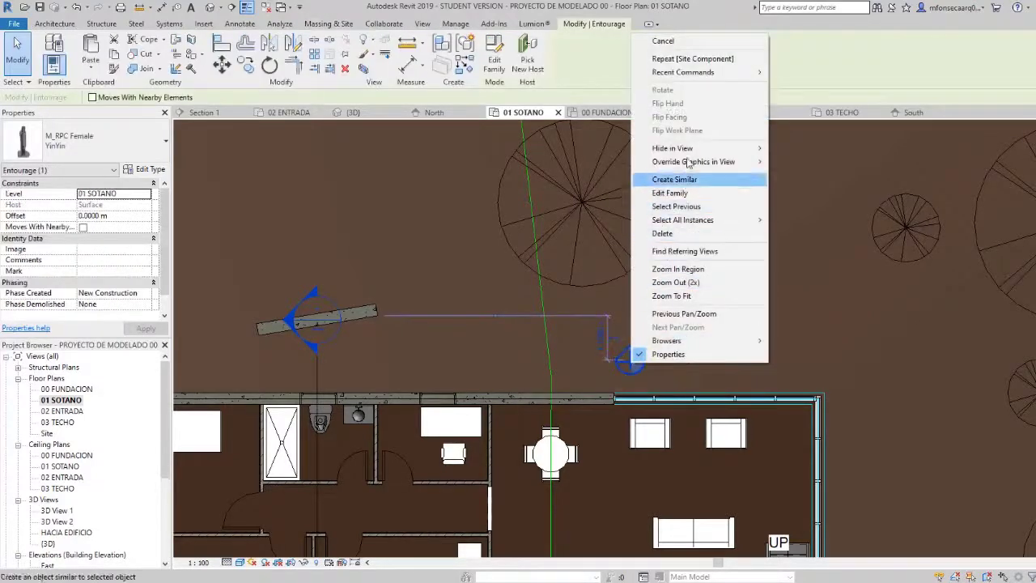
mouse_move(693, 149)
left_click(800, 162)
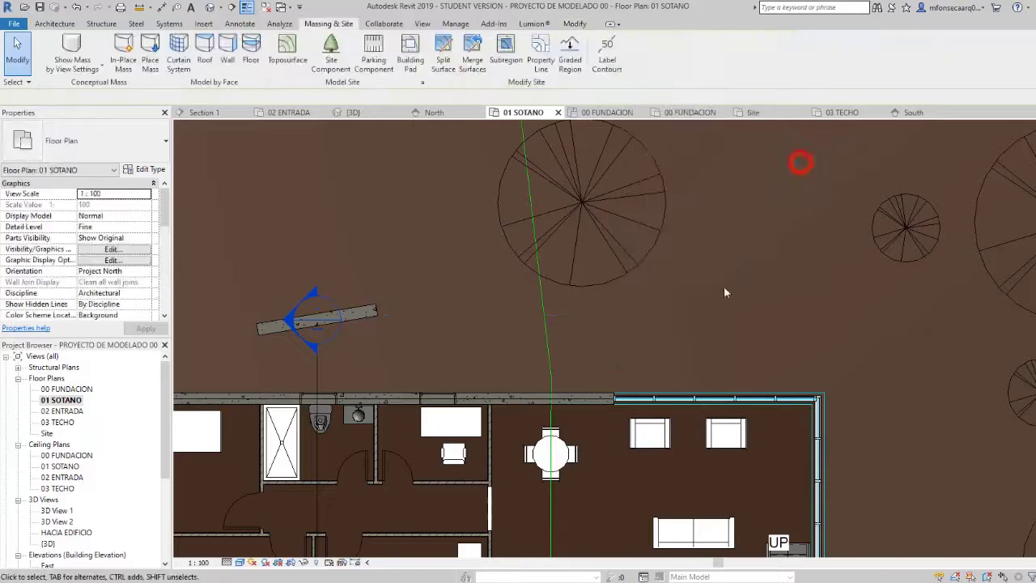
Open the North elevation from its marker in the plan and check the figure in front of the facade.
scroll(651, 351, "down", 3)
scroll(653, 357, "down", 2)
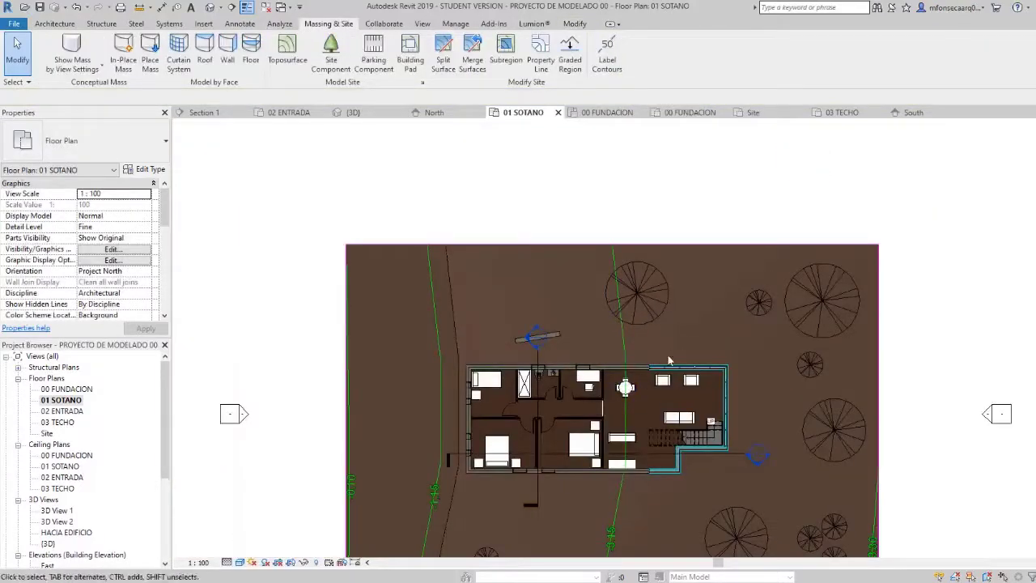
scroll(230, 409, "down", 3)
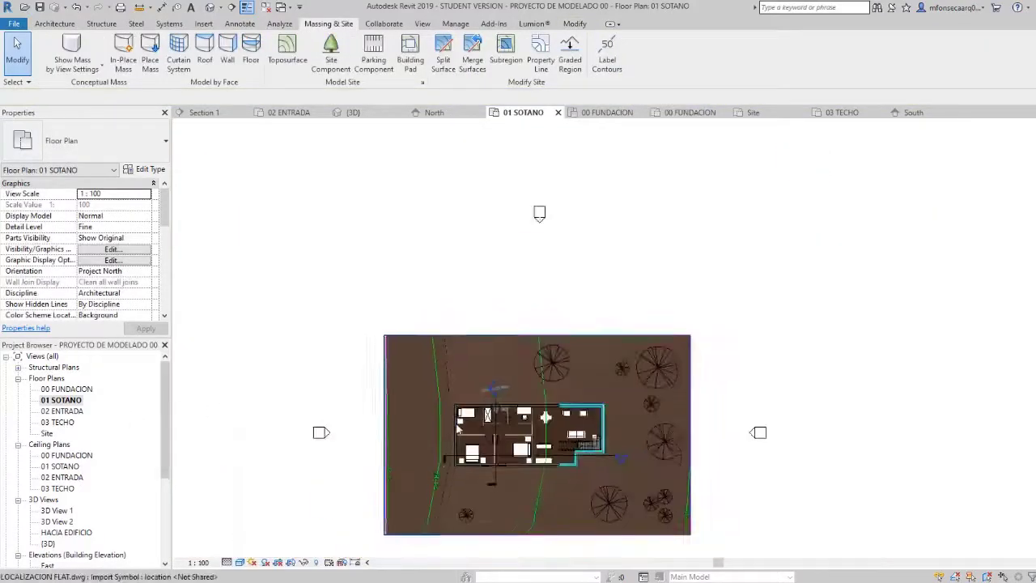
double_click(538, 217)
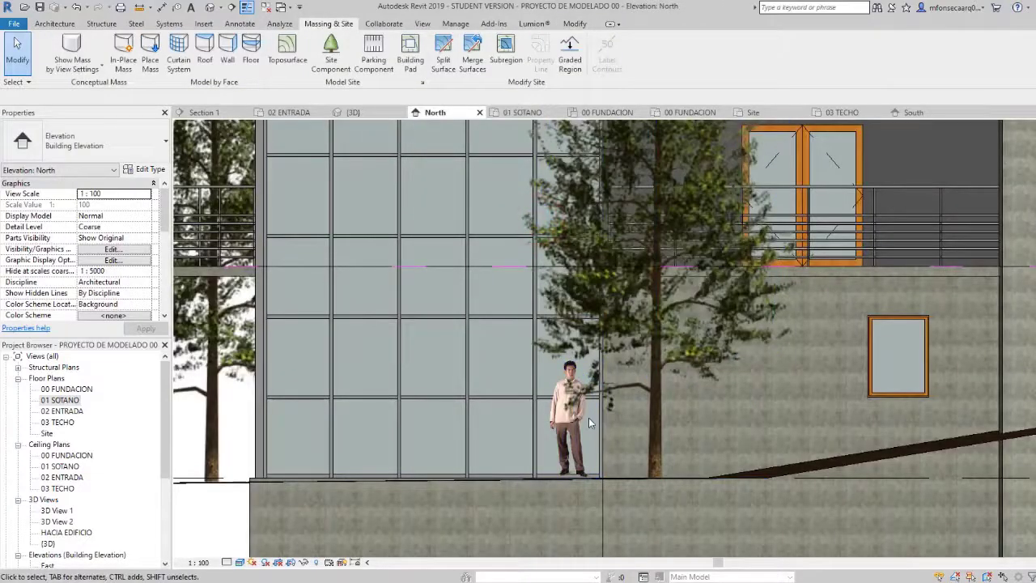
scroll(589, 418, "down", 3)
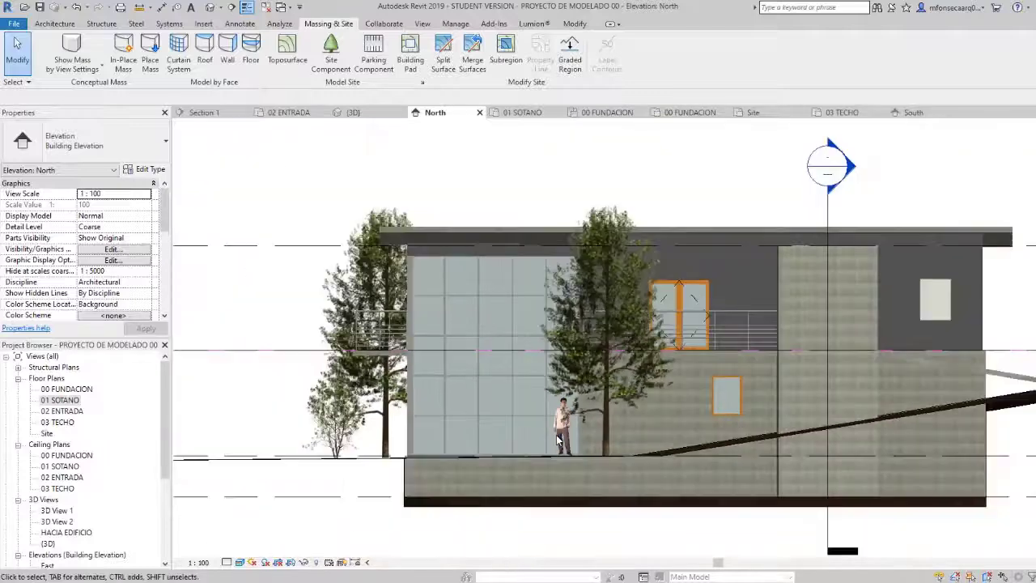
Open the 02 ENTRADA floor plan, place a Cathy figure as a site component on the entrance walkway, and end placement.
double_click(63, 410)
scroll(517, 322, "up", 2)
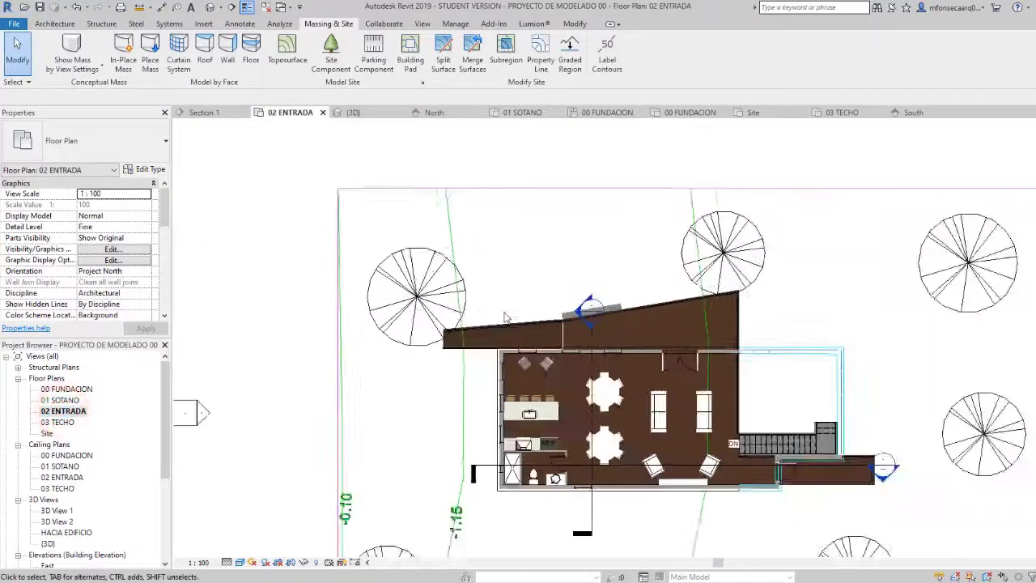
left_click(331, 59)
scroll(487, 302, "up", 3)
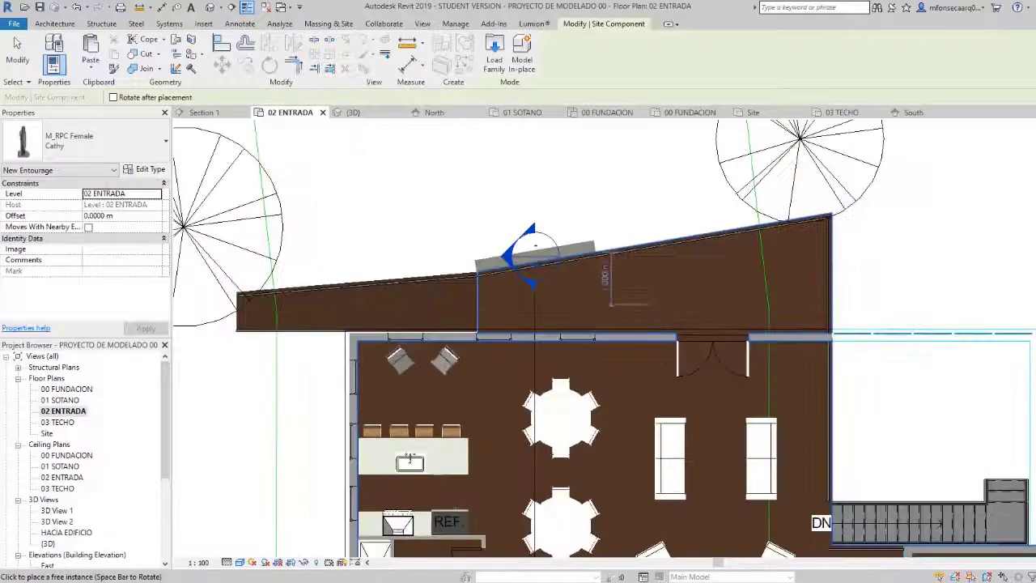
left_click(636, 277)
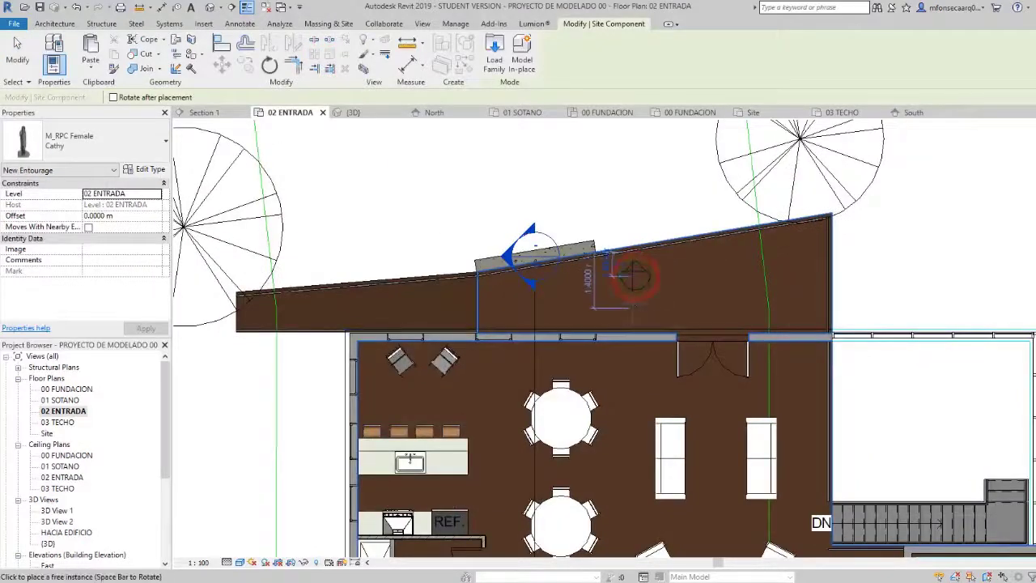
scroll(637, 277, "up", 1)
key("Escape")
Change the Cathy figure type's render appearance to Tina [2] from the People [Casual] class and apply it.
left_click(635, 272)
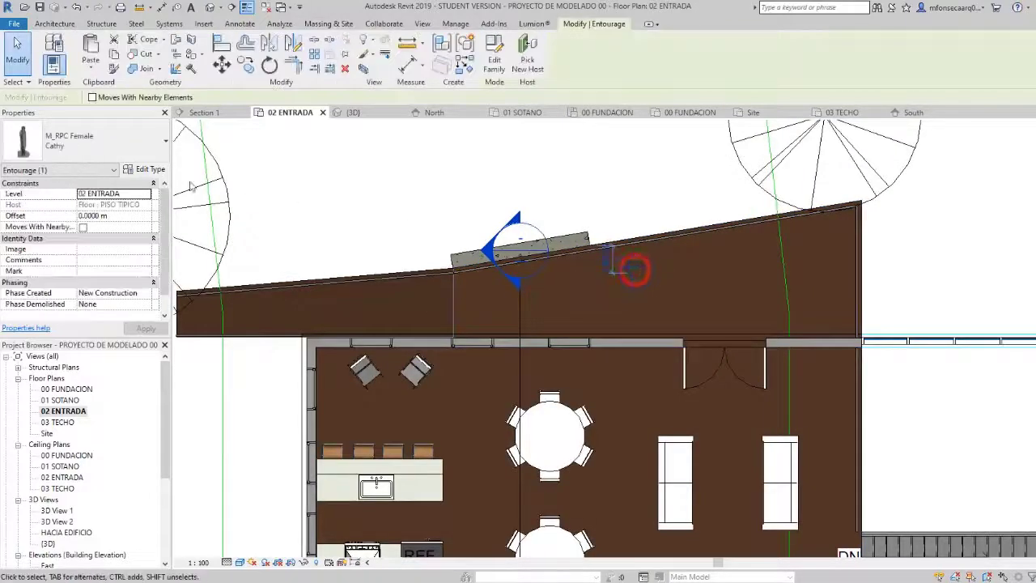
left_click(146, 169)
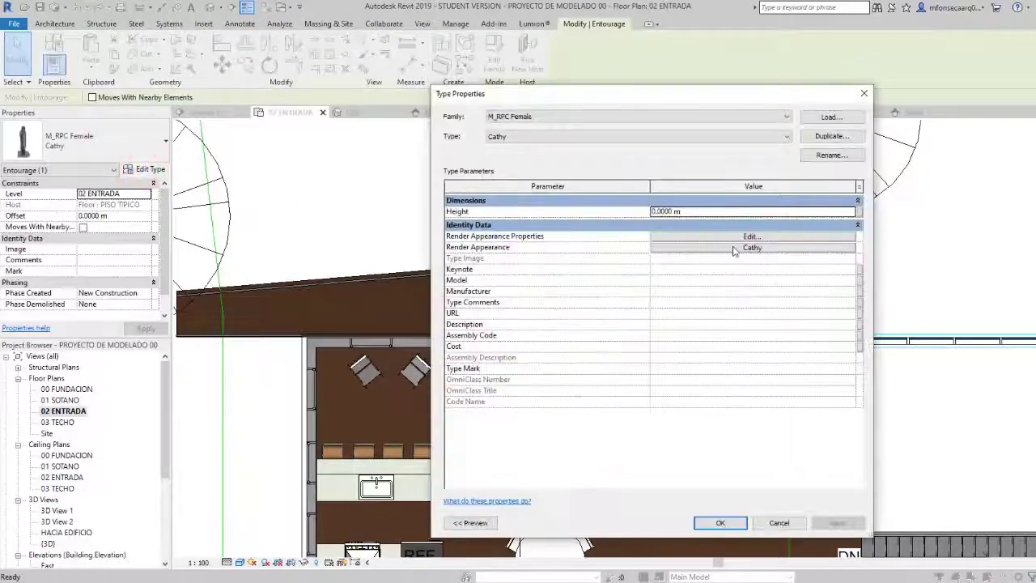
left_click(734, 248)
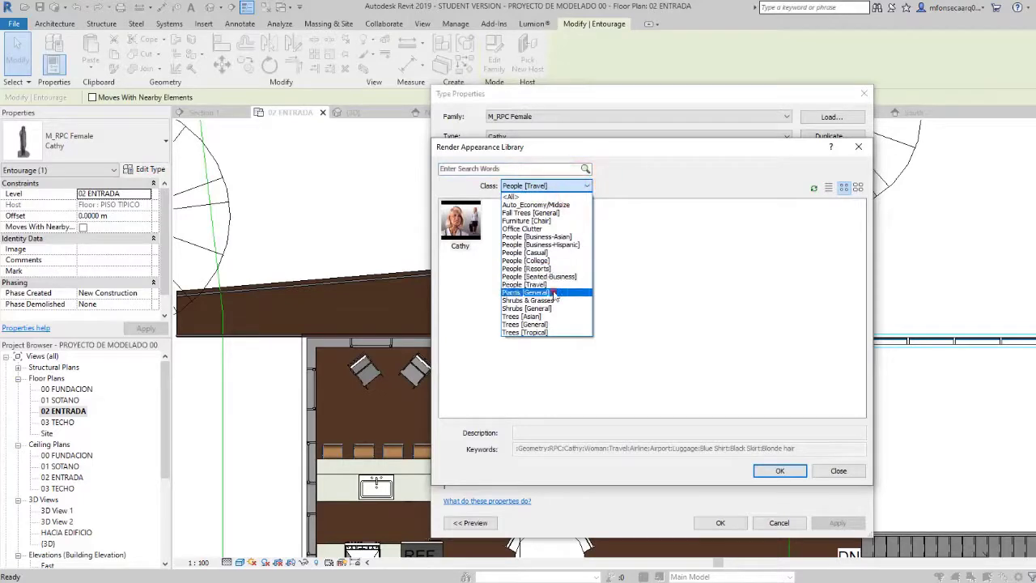
left_click(554, 293)
left_click(587, 185)
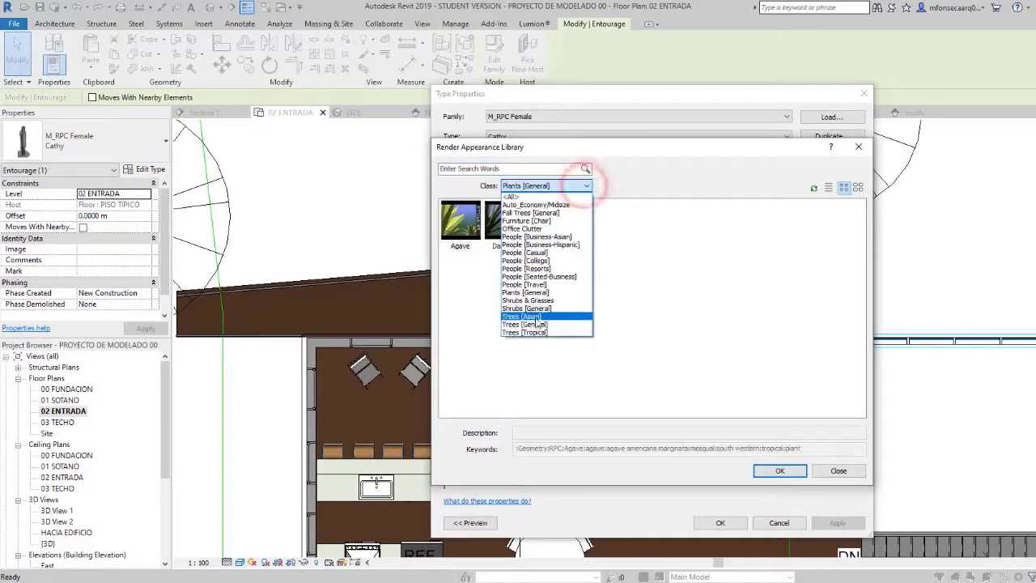
left_click(526, 268)
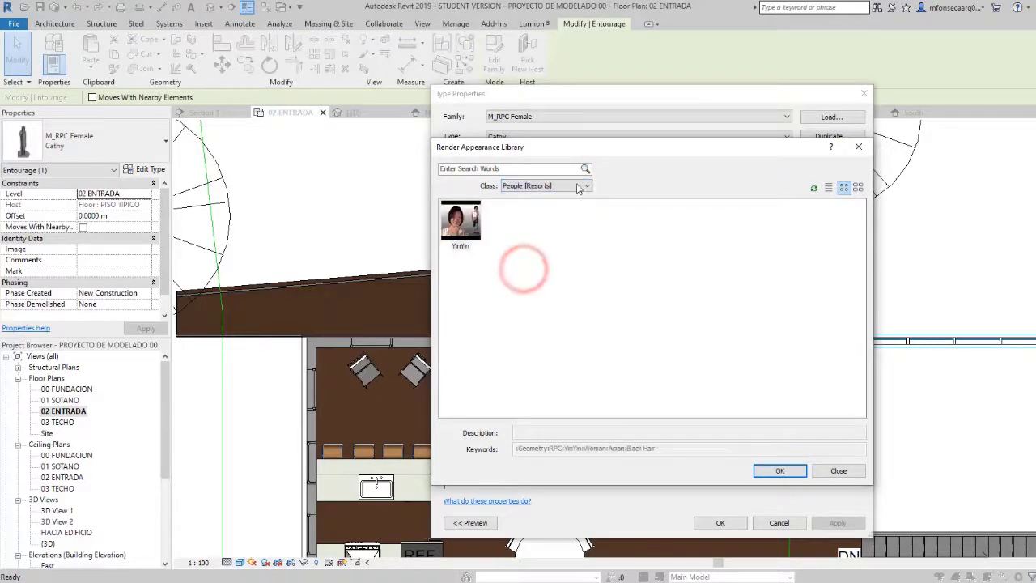
left_click(576, 184)
left_click(524, 252)
left_click(546, 223)
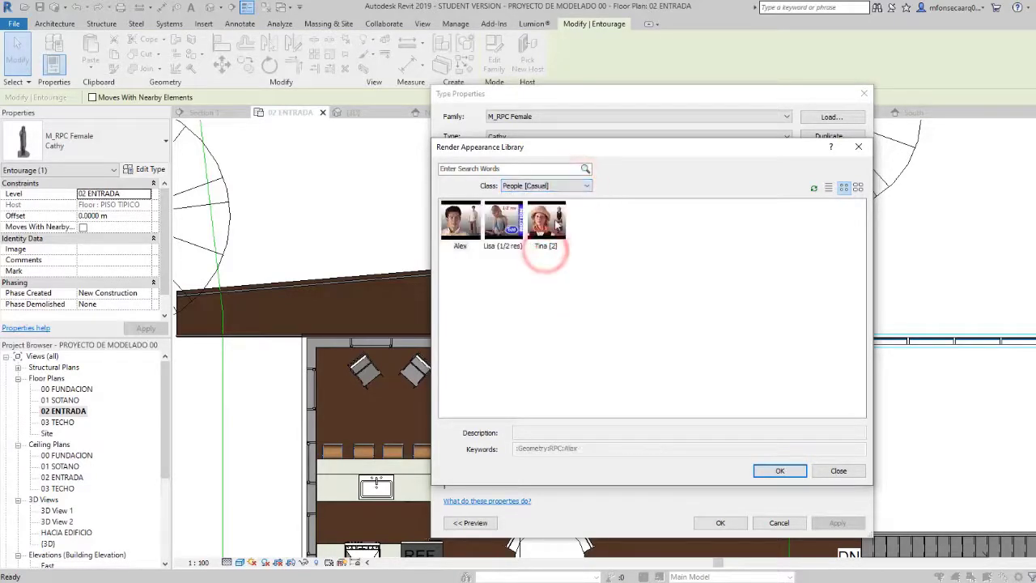
left_click(765, 471)
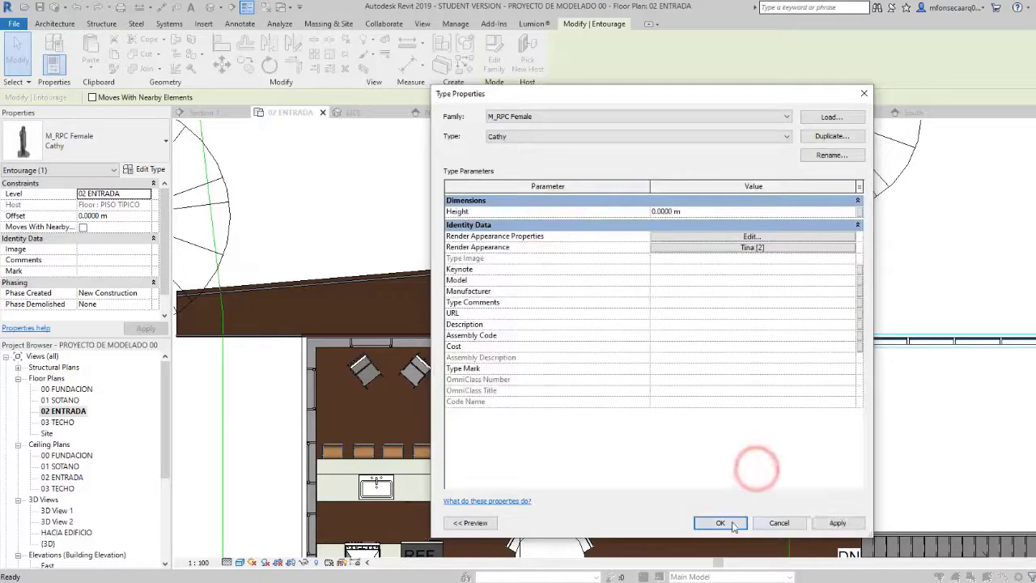
left_click(838, 523)
left_click(720, 523)
scroll(572, 321, "down", 3)
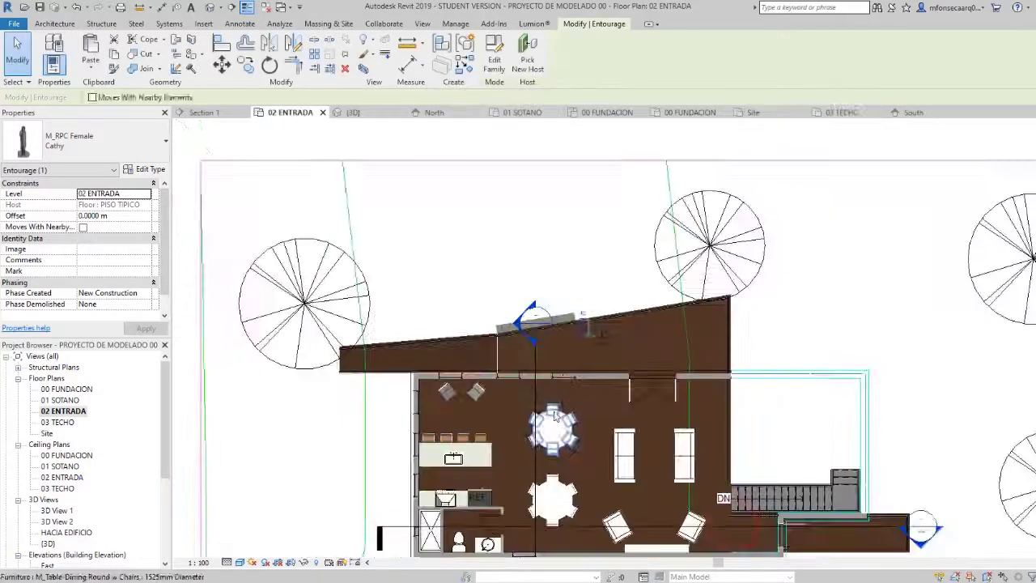
key("Escape")
Hide the figure on the entrance walkway in the 02 ENTRADA floor plan as a single element.
scroll(573, 322, "down", 2)
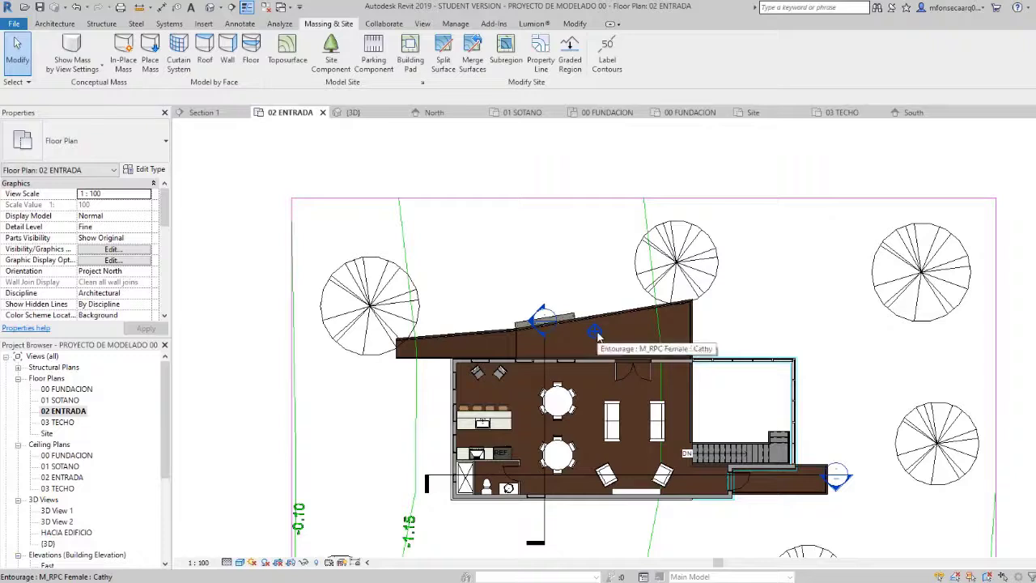
left_click(599, 336)
right_click(599, 335)
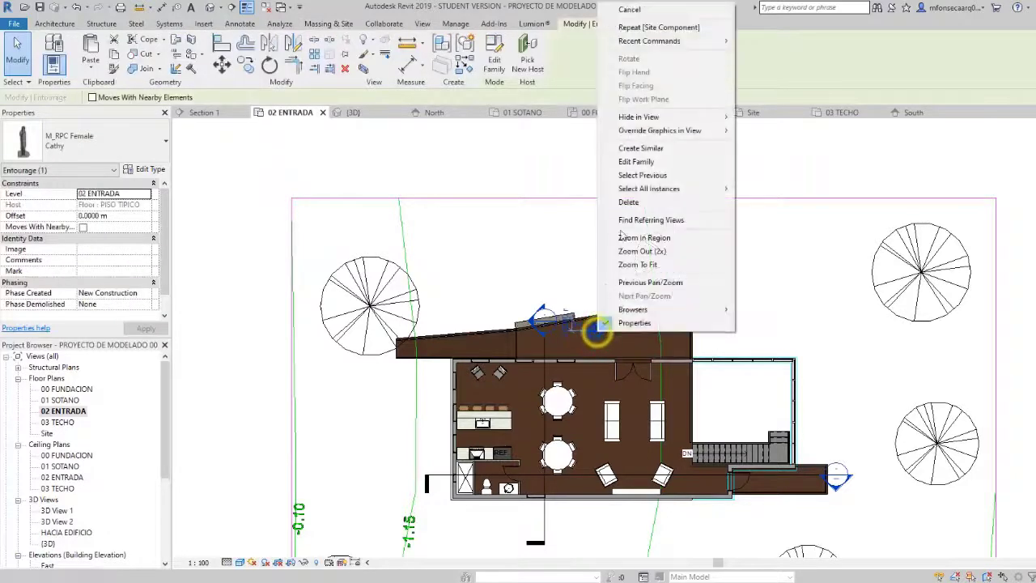
mouse_move(733, 114)
left_click(758, 130)
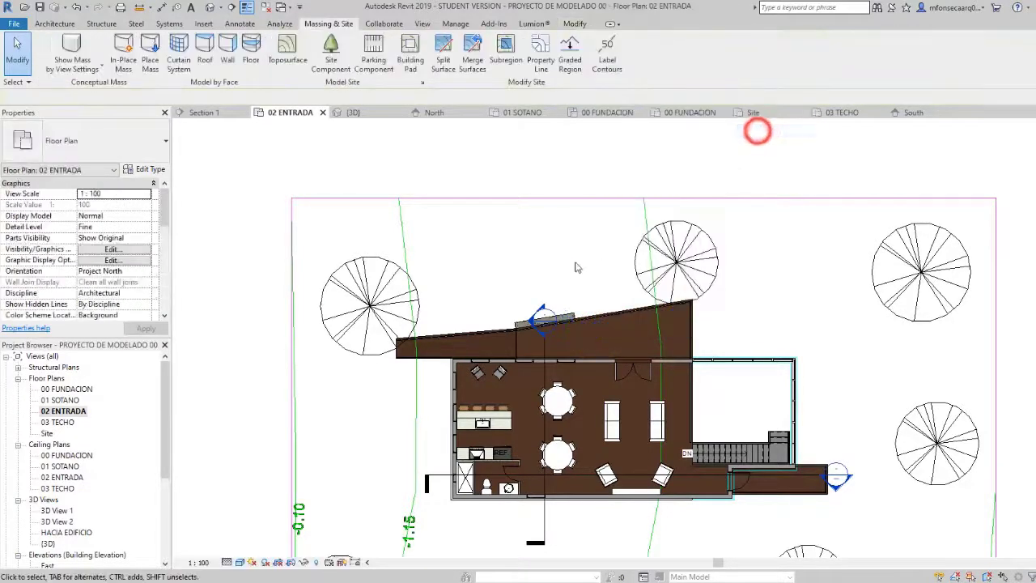
left_click(572, 266)
Open the North elevation from its marker in the plan and examine the figure behind the entrance walkway railing.
scroll(482, 426, "down", 3)
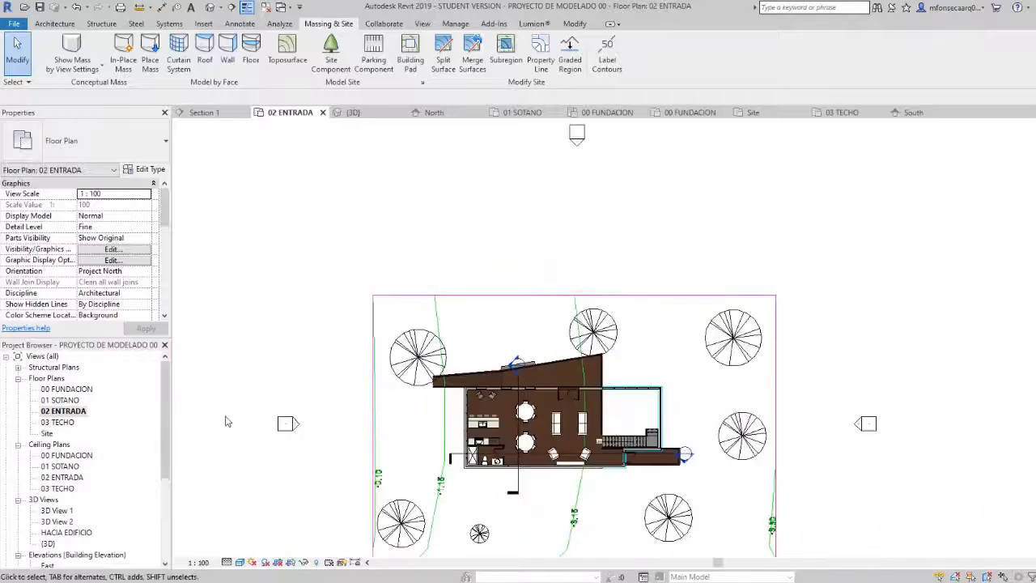
double_click(575, 139)
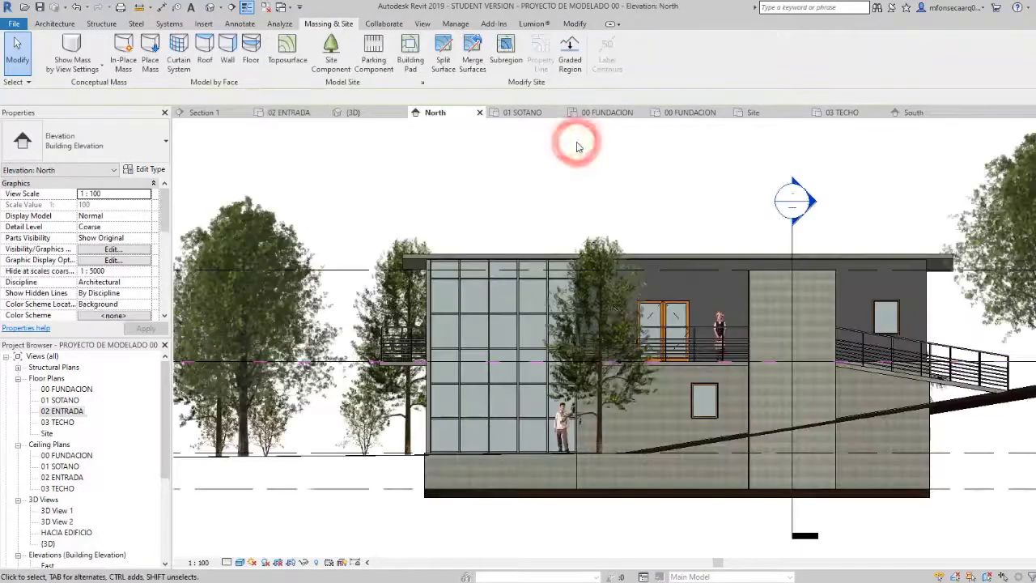
scroll(738, 333, "up", 4)
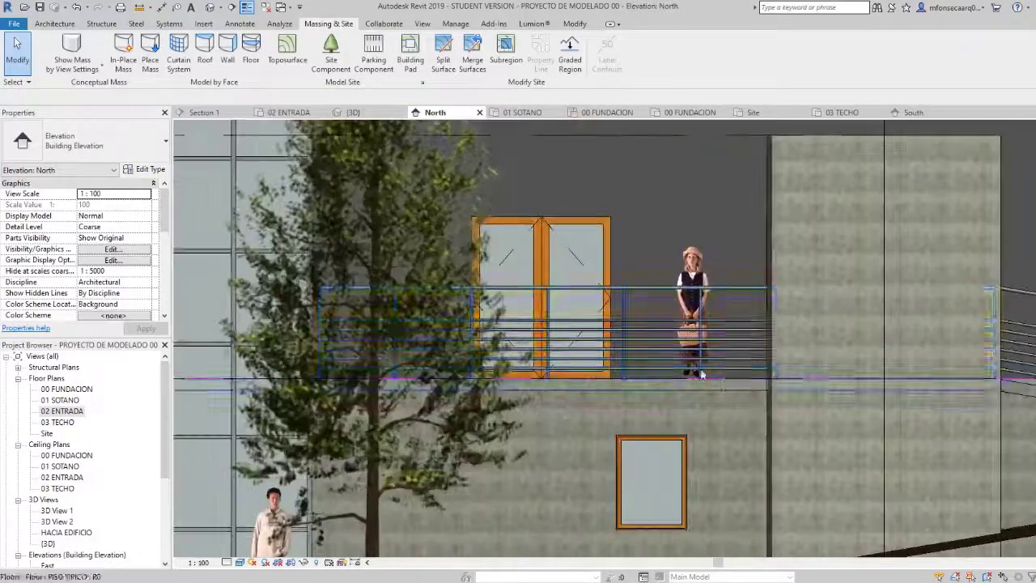
scroll(702, 410, "down", 2)
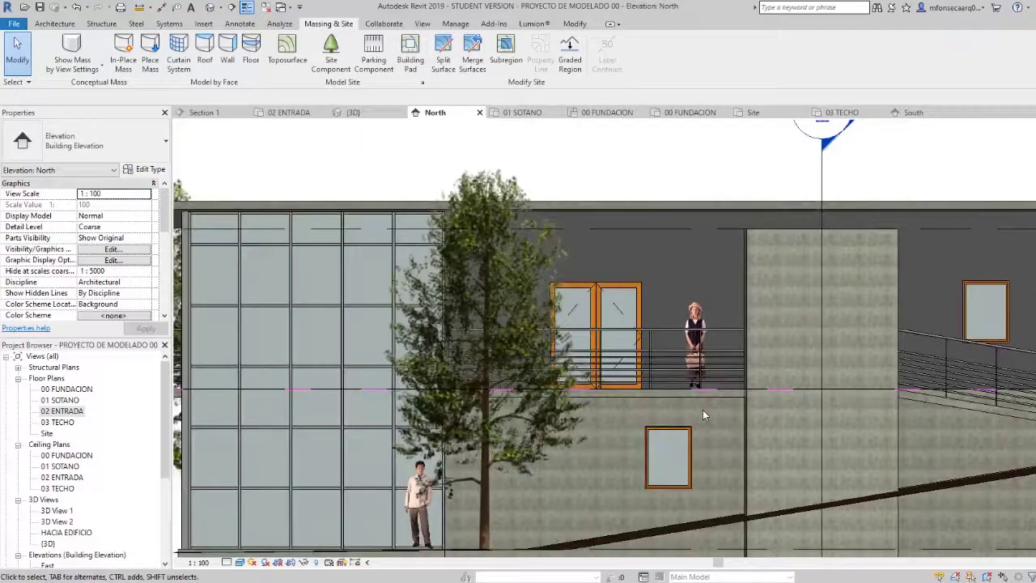
scroll(703, 410, "down", 3)
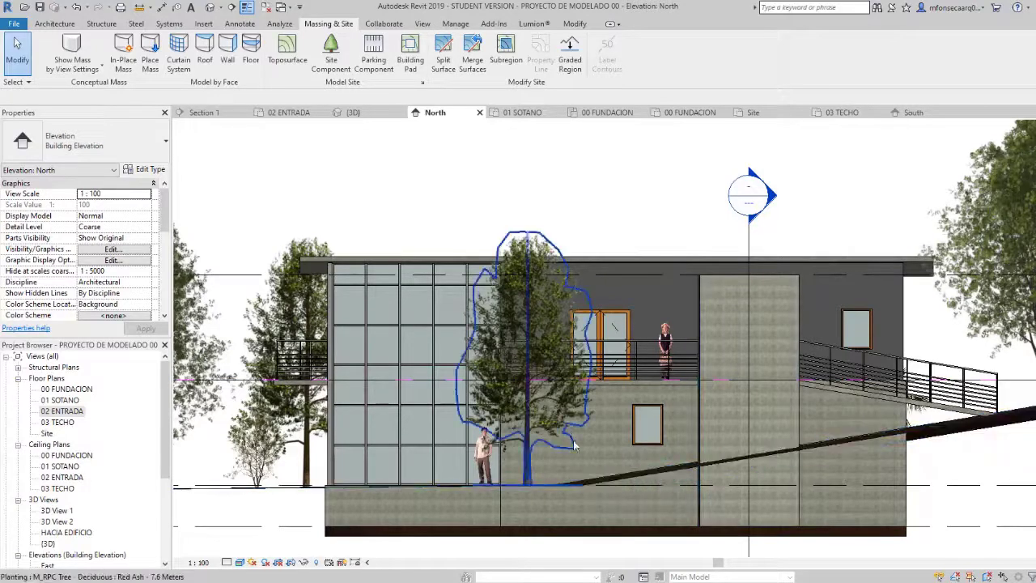
scroll(574, 446, "down", 3)
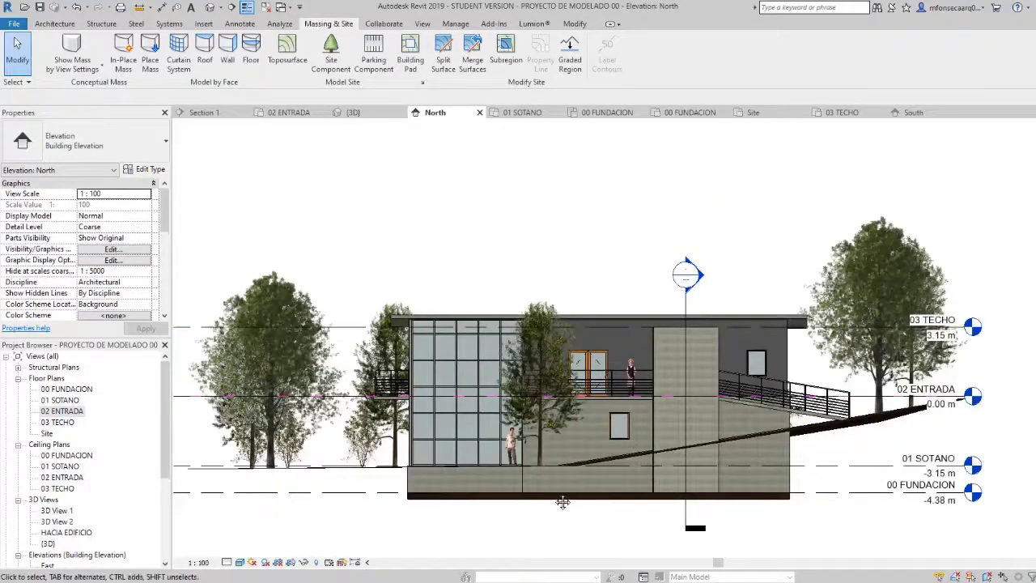
middle_click_drag(563, 502, 595, 456)
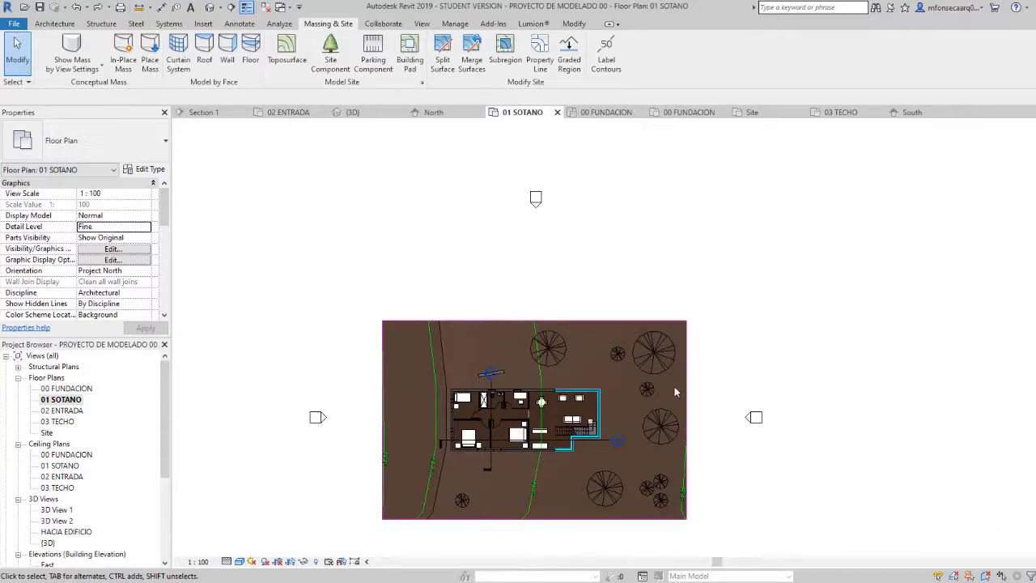
Create a perspective camera view in the 01 SOTANO plan, with the eye near the lot's northeast corner looking southwest across the house.
left_click(220, 8)
left_click(228, 37)
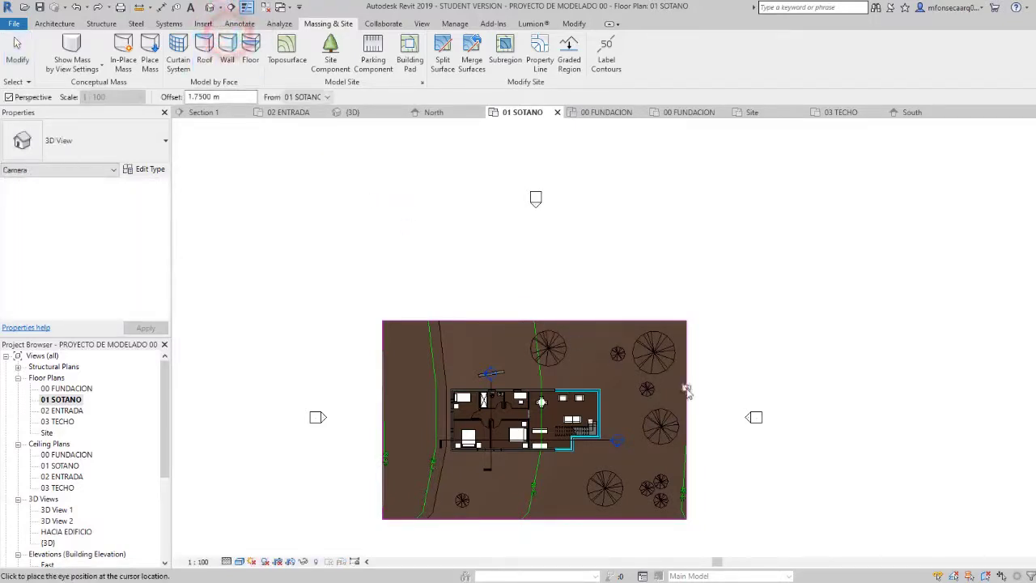
left_click(629, 335)
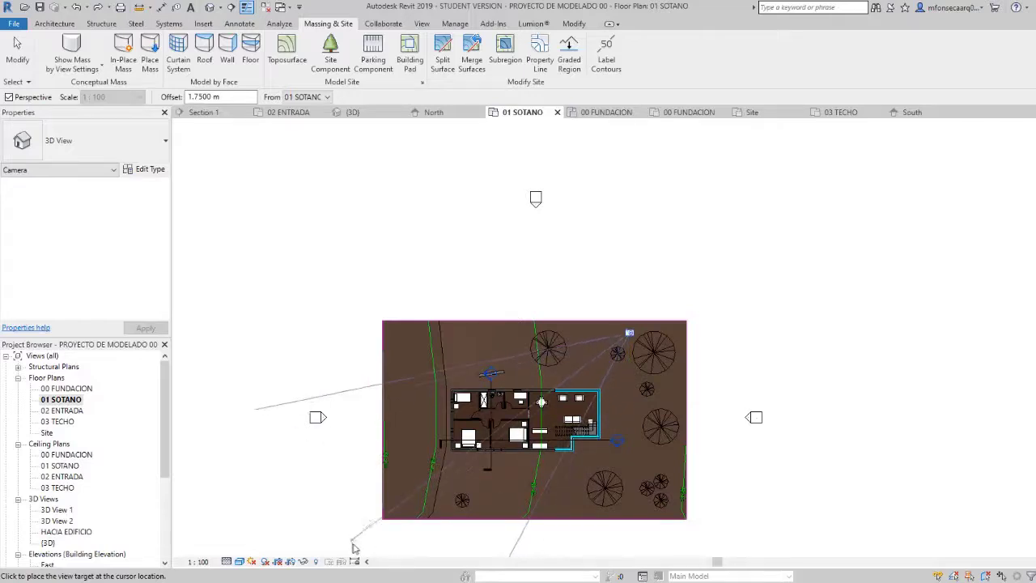
left_click(403, 553)
scroll(690, 376, "down", 2)
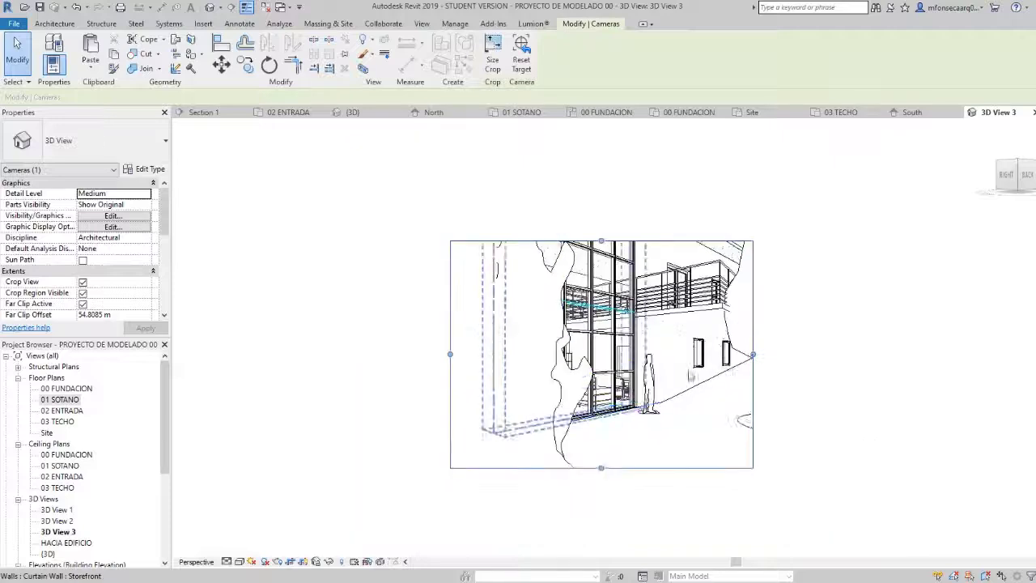
Enlarge the camera view's crop region on all four sides to frame the whole house and the surrounding trees.
left_click_drag(753, 354, 923, 354)
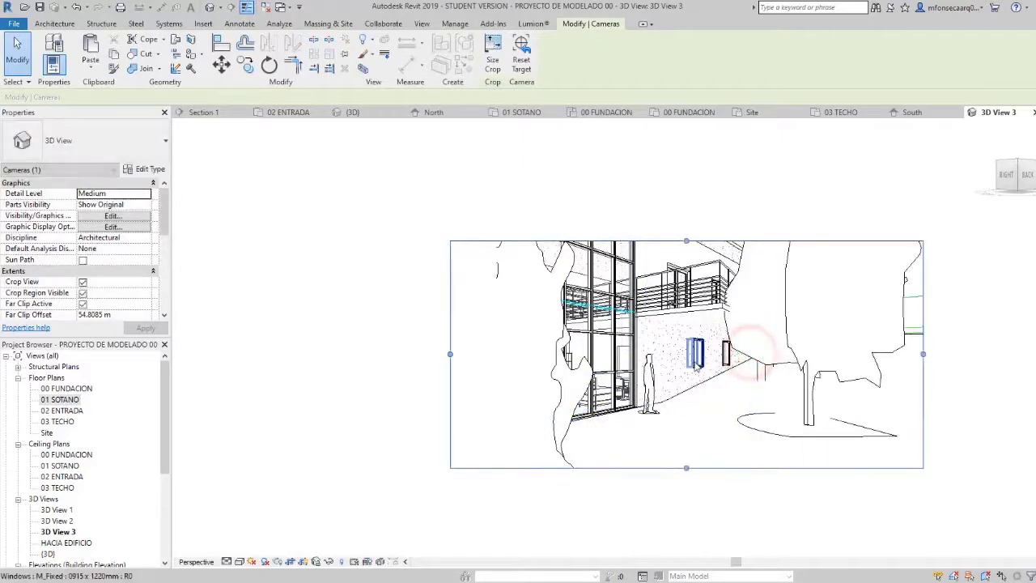
scroll(695, 367, "down", 2)
left_click_drag(509, 356, 252, 356)
left_click_drag(559, 270, 558, 153)
scroll(574, 259, "down", 1)
left_click_drag(565, 398, 564, 484)
left_click_drag(563, 178, 563, 144)
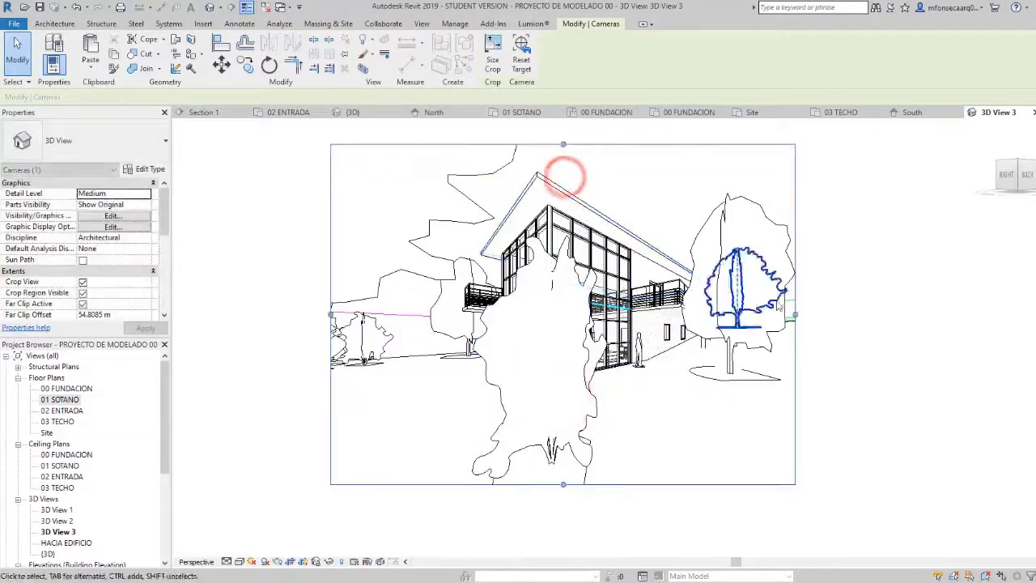
left_click_drag(797, 315, 956, 317)
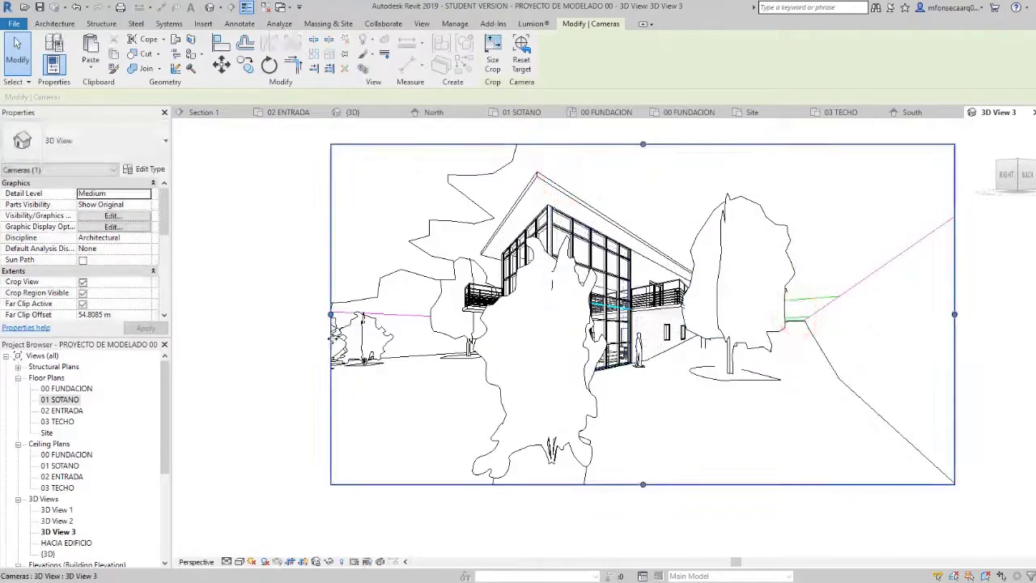
left_click_drag(331, 316, 240, 316)
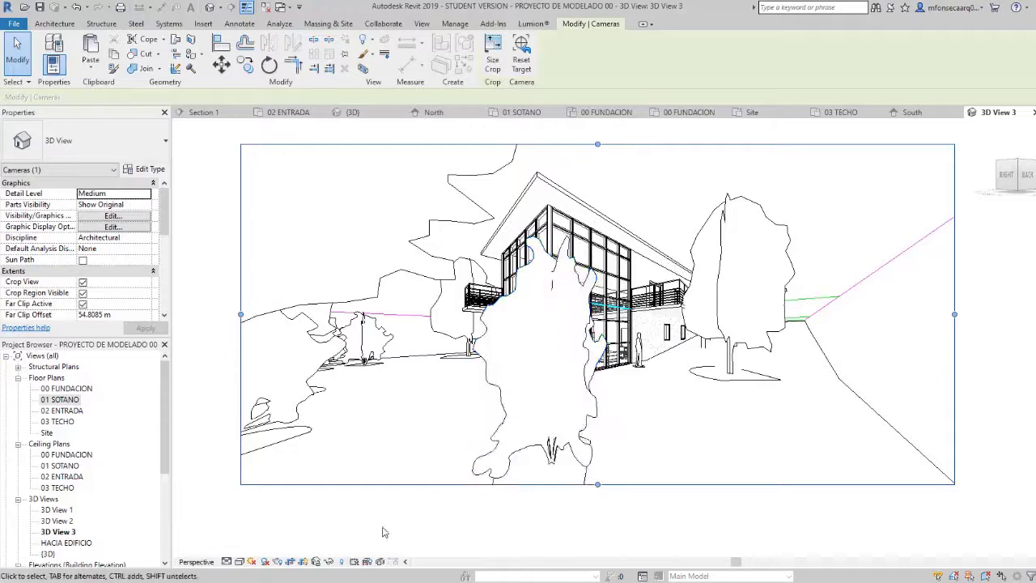
Set the camera view's visual style to Realistic and turn its shadows on.
left_click(240, 562)
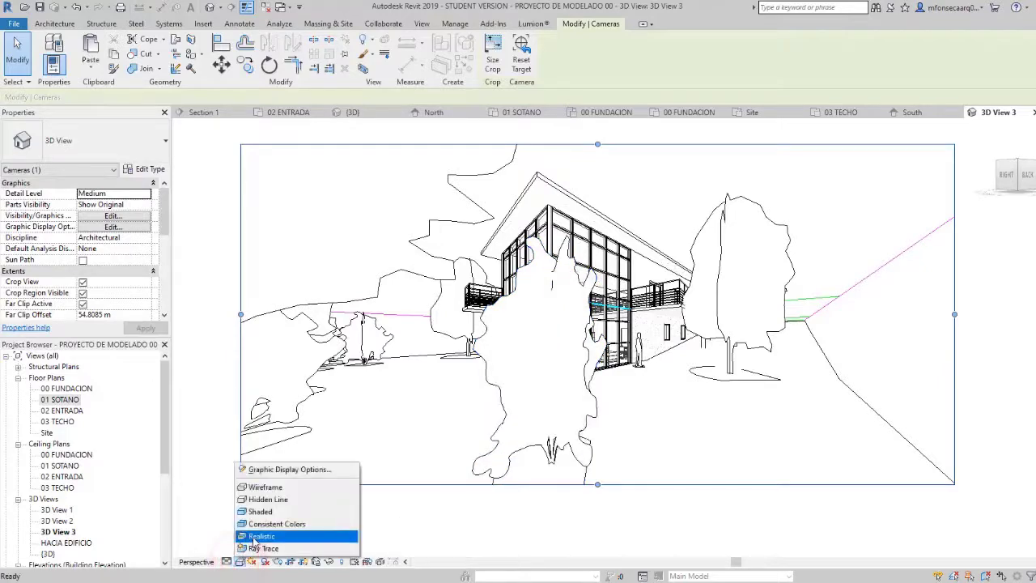
left_click(260, 536)
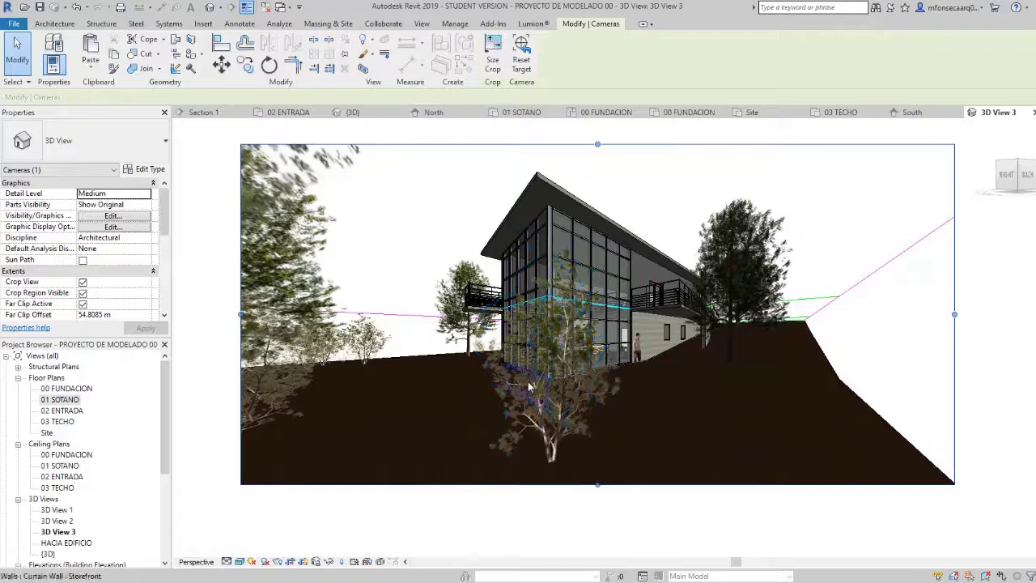
left_click(265, 562)
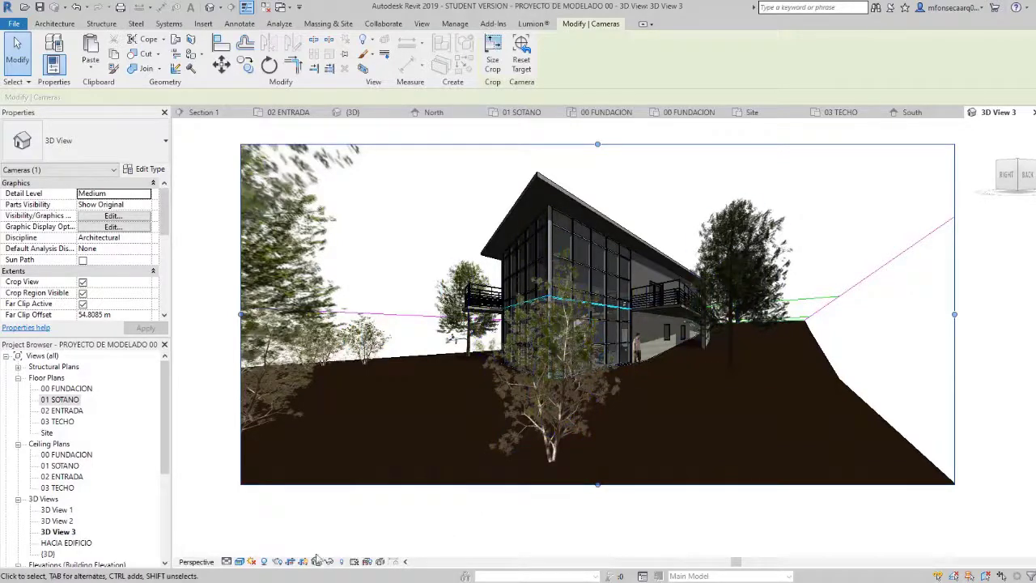
Start an interactive Ray Trace of the camera view.
left_click(239, 561)
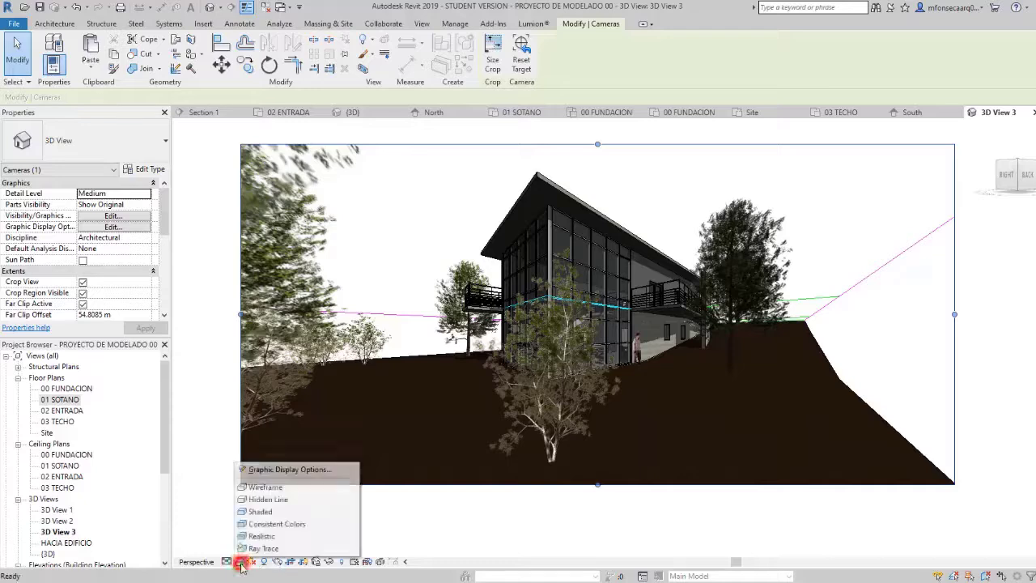
left_click(251, 547)
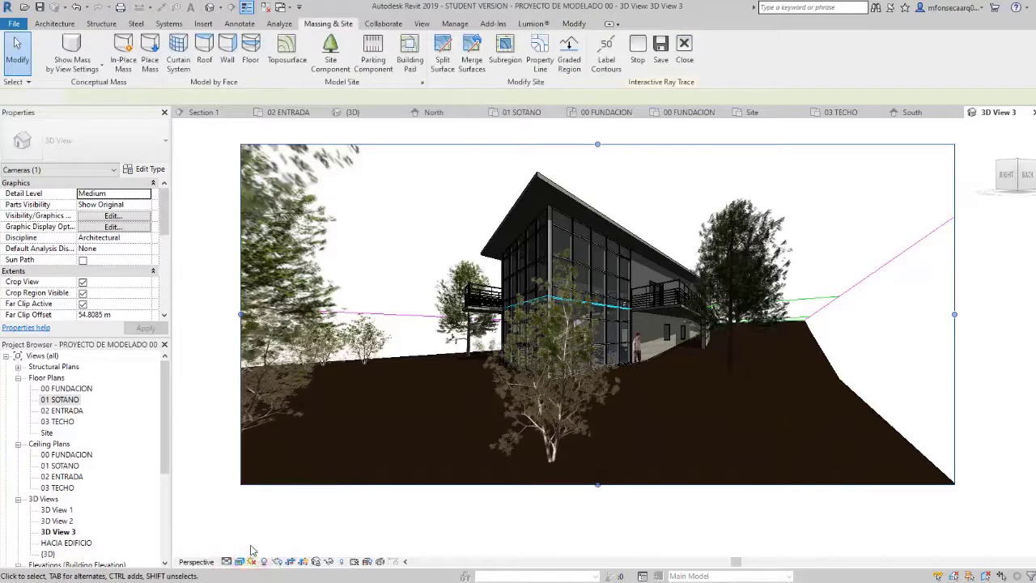